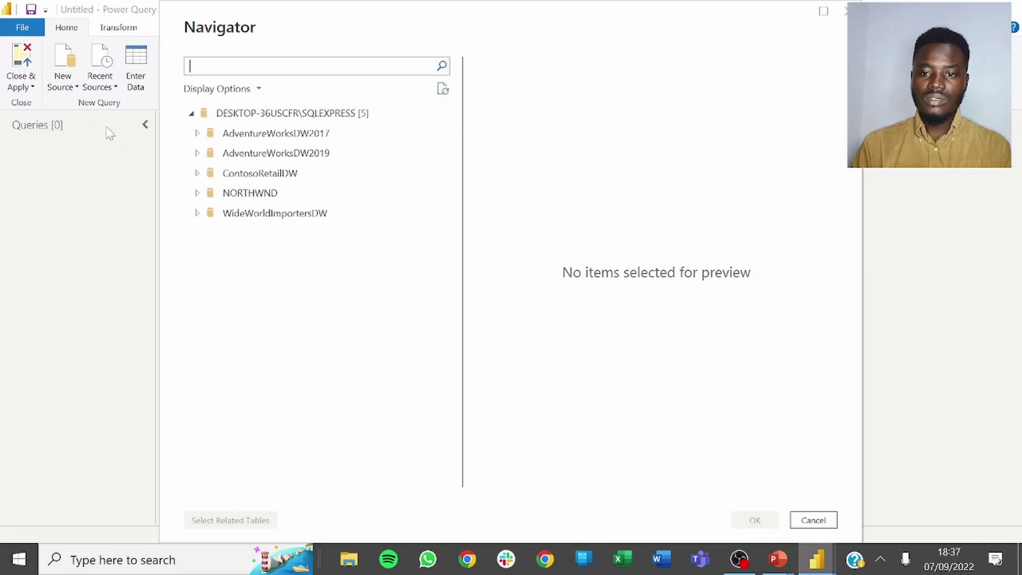
Step: Load the Fact.Order table from the WideWorldImportersDW database using the Import connection mode
{"action": "left_click", "coordinate": [197, 214]}
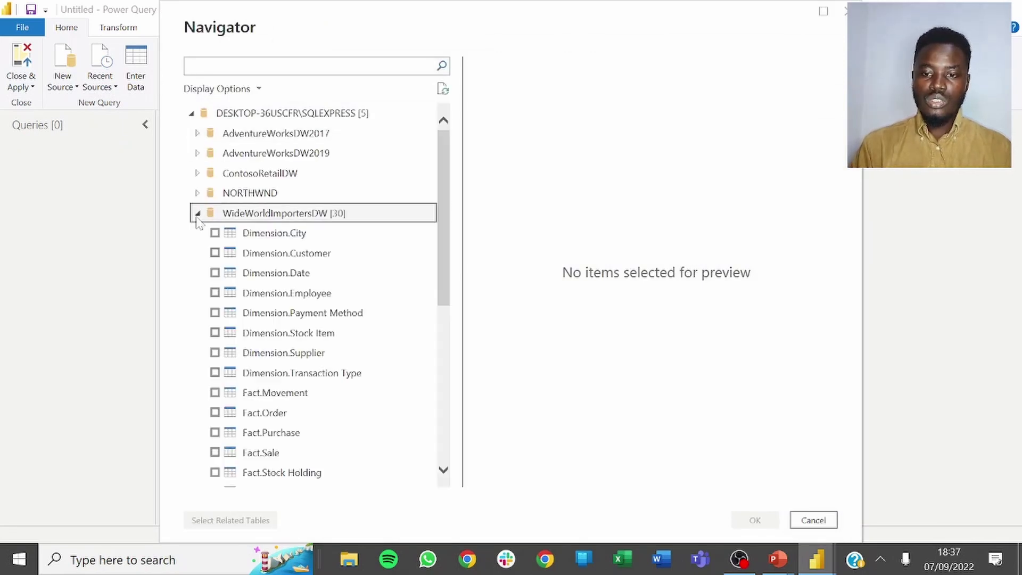
{"action": "left_click", "coordinate": [215, 413]}
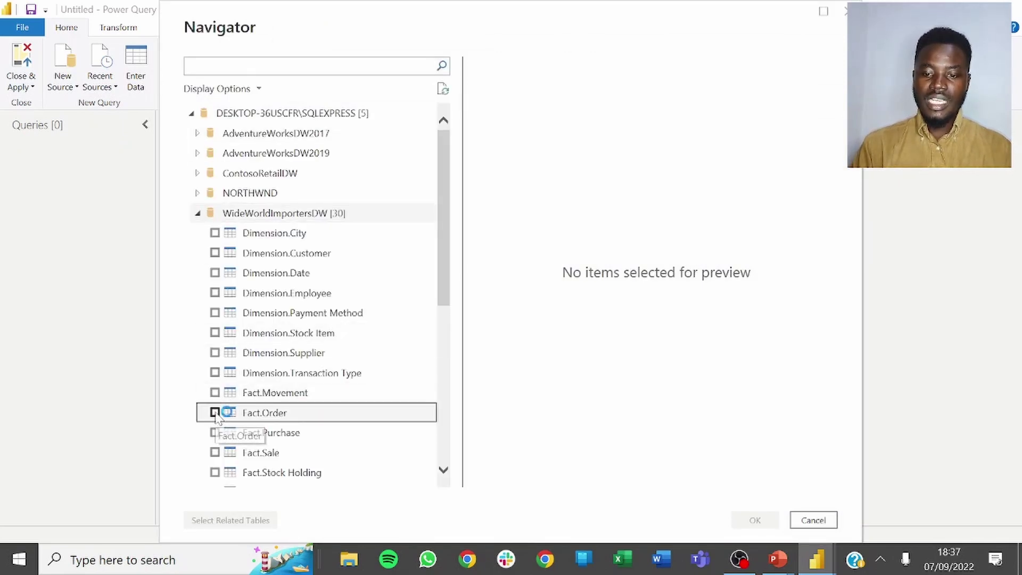
{"action": "left_click", "coordinate": [747, 523]}
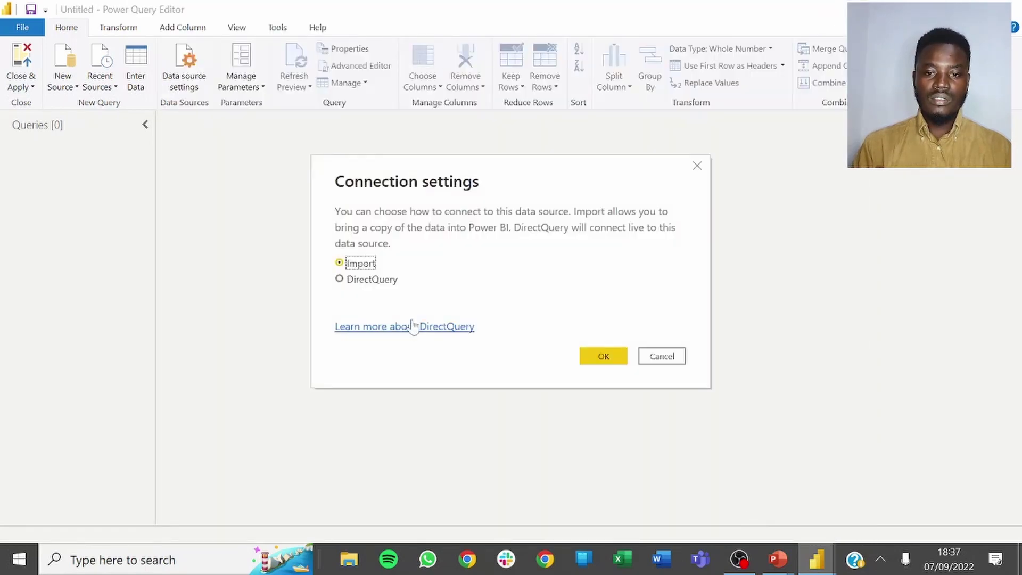
{"action": "left_click", "coordinate": [603, 356]}
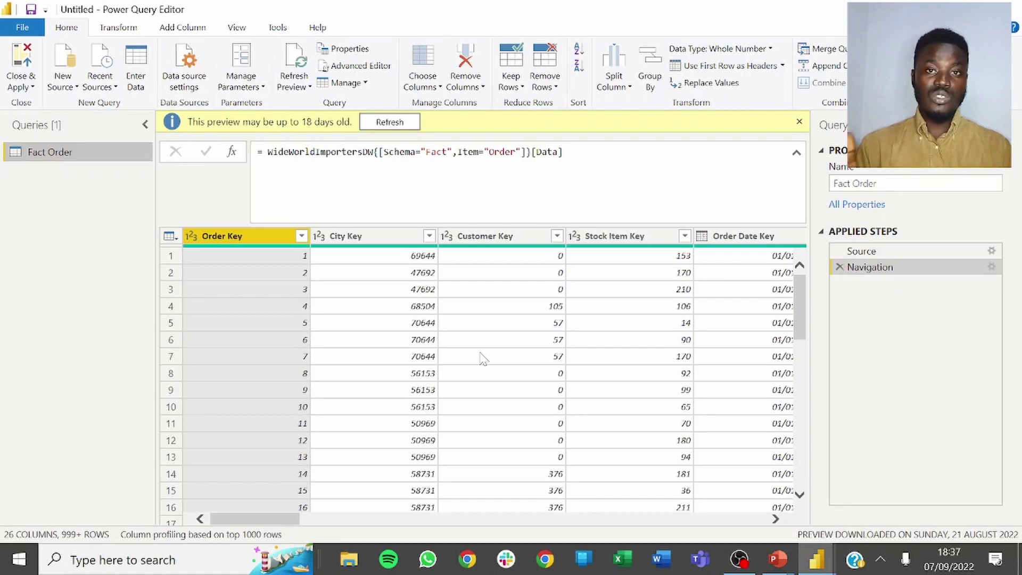
Step: Switch to the Challenges presentation in PowerPoint and copy the column list "[Order Key], [Description], [Quantity]" from the Day 21 instructions
{"action": "left_click", "coordinate": [777, 559]}
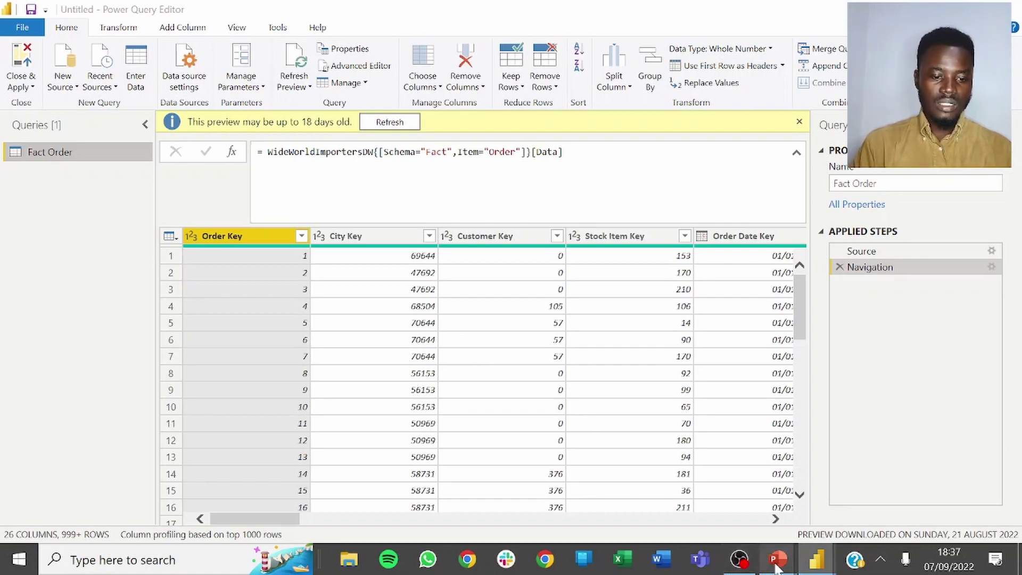
{"action": "left_click", "coordinate": [729, 494]}
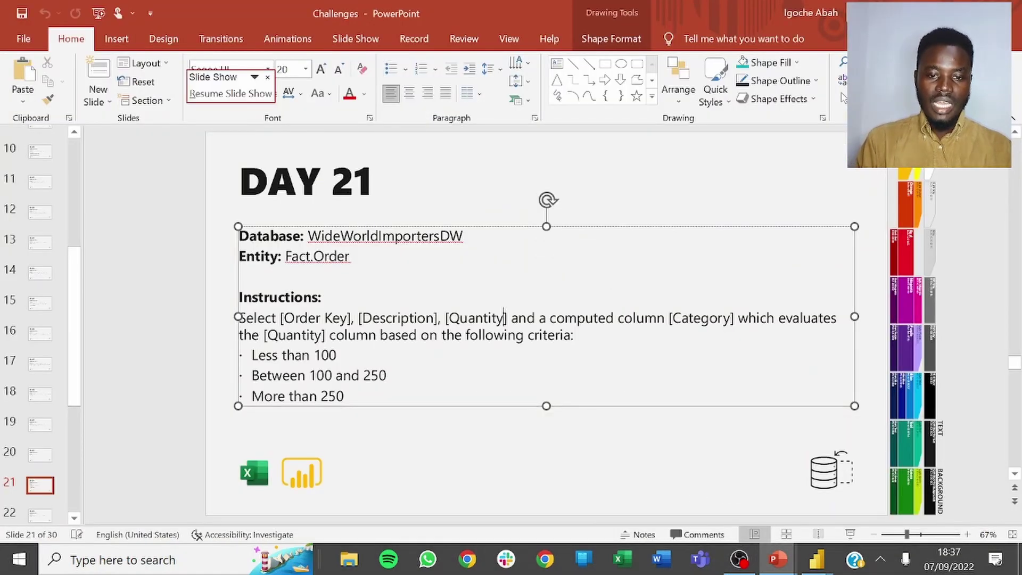
{"action": "left_click_drag", "start_coordinate": [508, 317], "coordinate": [284, 317]}
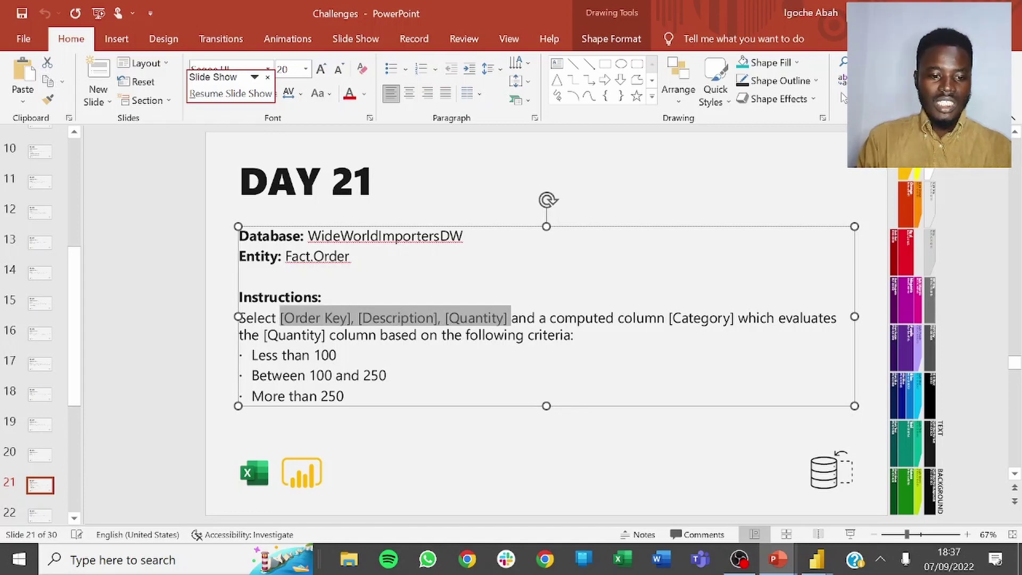
Step: Back in Power Query Editor, restrict Fact_Order in the query's M code to the columns [[Order Key], [Description], [Quantity]]
{"action": "mouse_move", "coordinate": [816, 559]}
{"action": "left_click", "coordinate": [865, 490]}
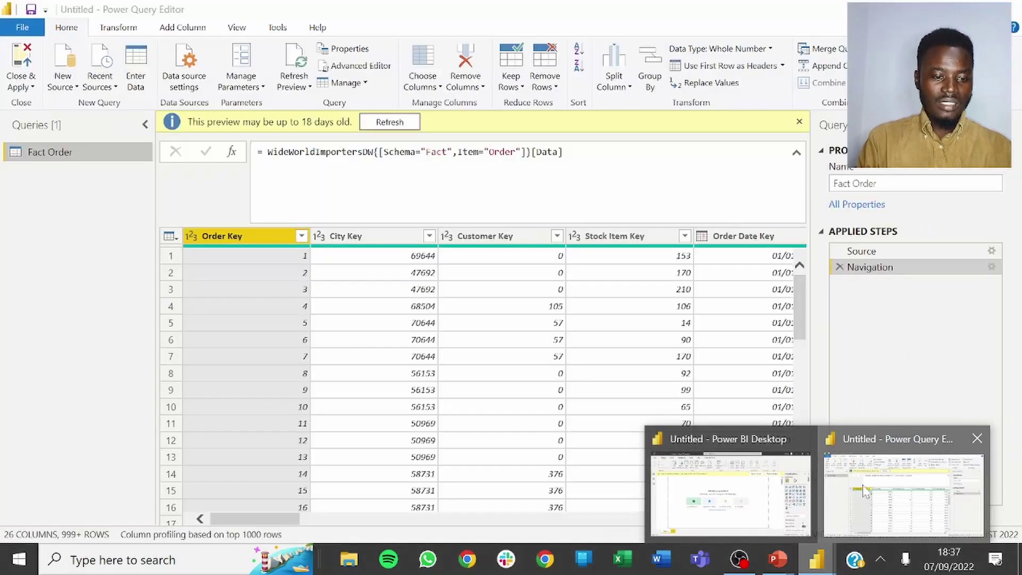
{"action": "right_click", "coordinate": [64, 152]}
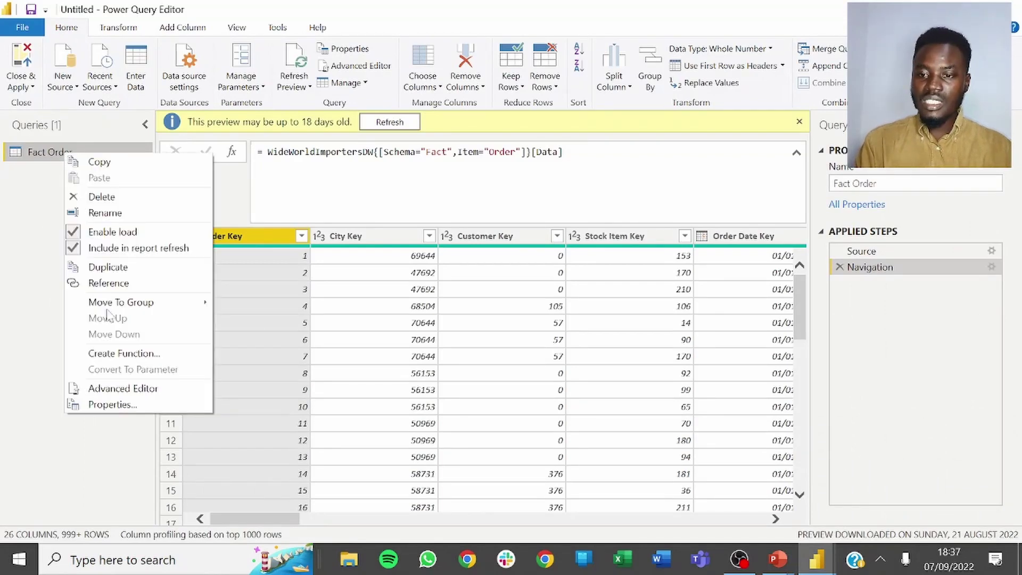
{"action": "left_click", "coordinate": [128, 389]}
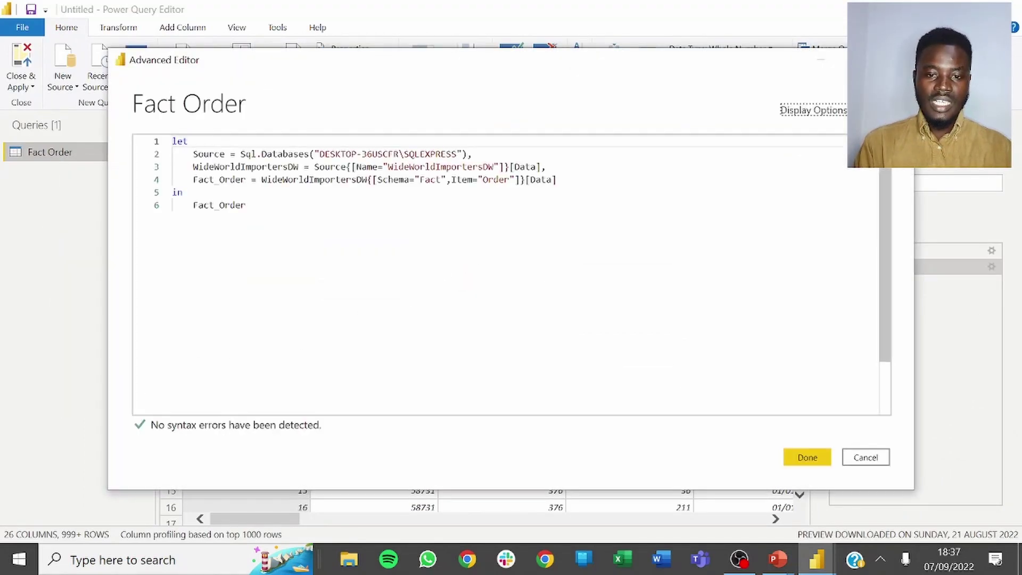
{"action": "type", "text": "["}
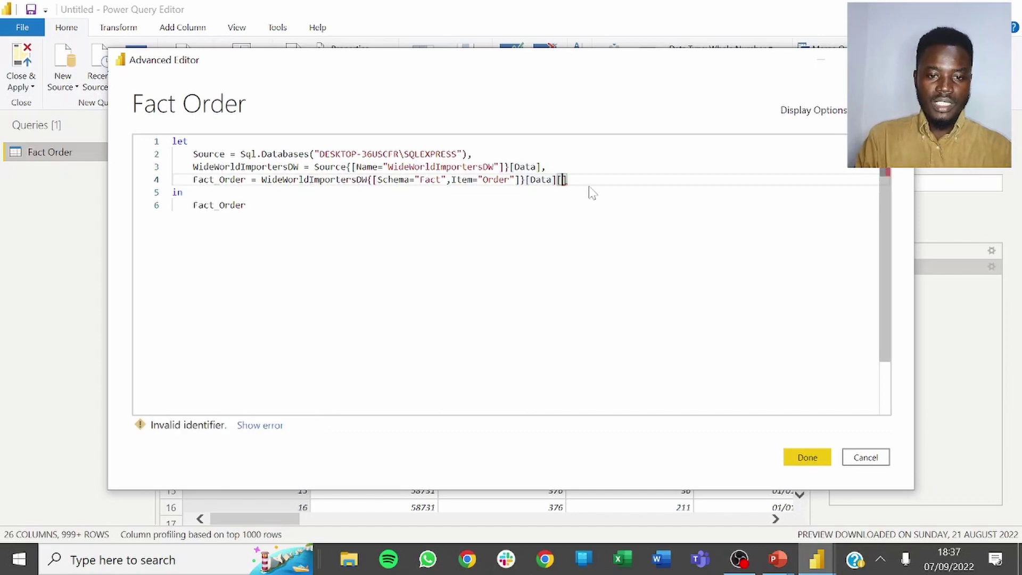
{"action": "type", "text": "[Order Key], [Description], [Quantity]"}
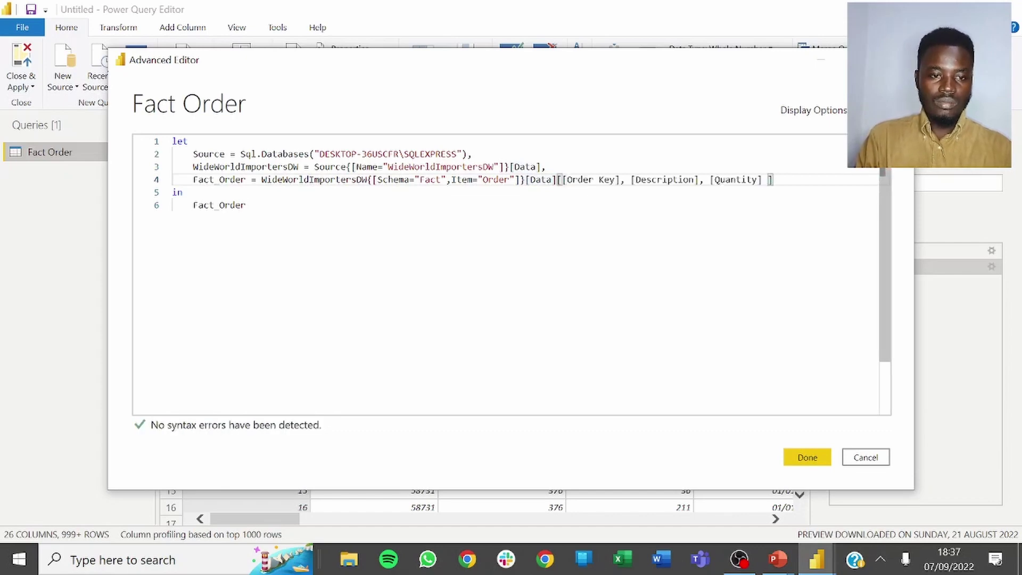
{"action": "left_click", "coordinate": [814, 457]}
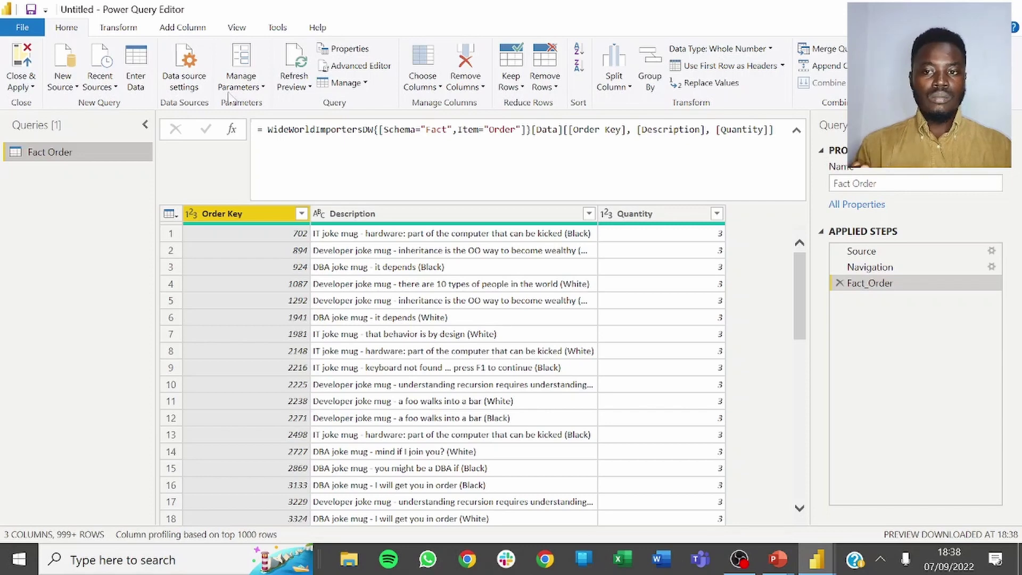
{"action": "left_click", "coordinate": [186, 28]}
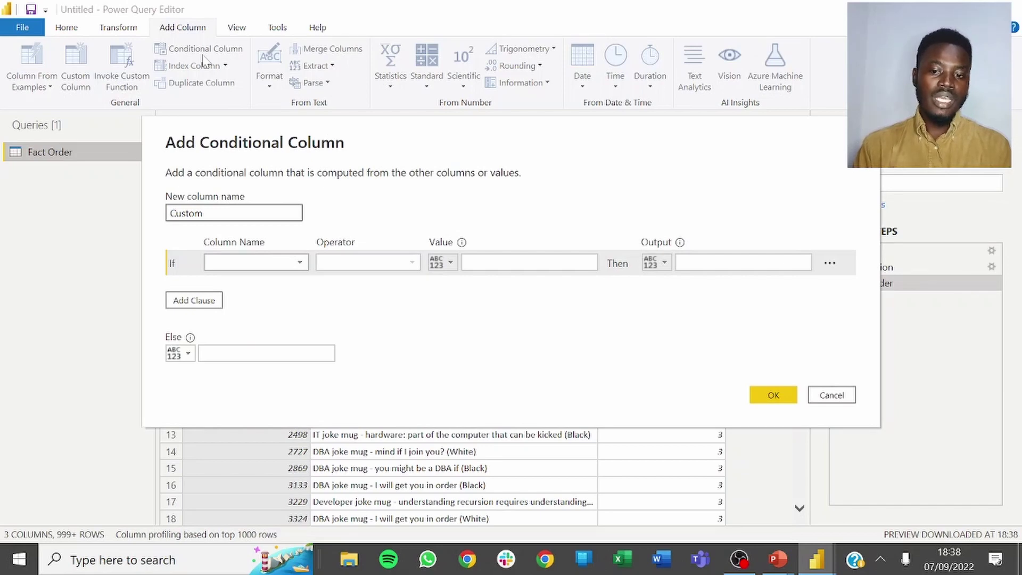
{"action": "left_click", "coordinate": [235, 304]}
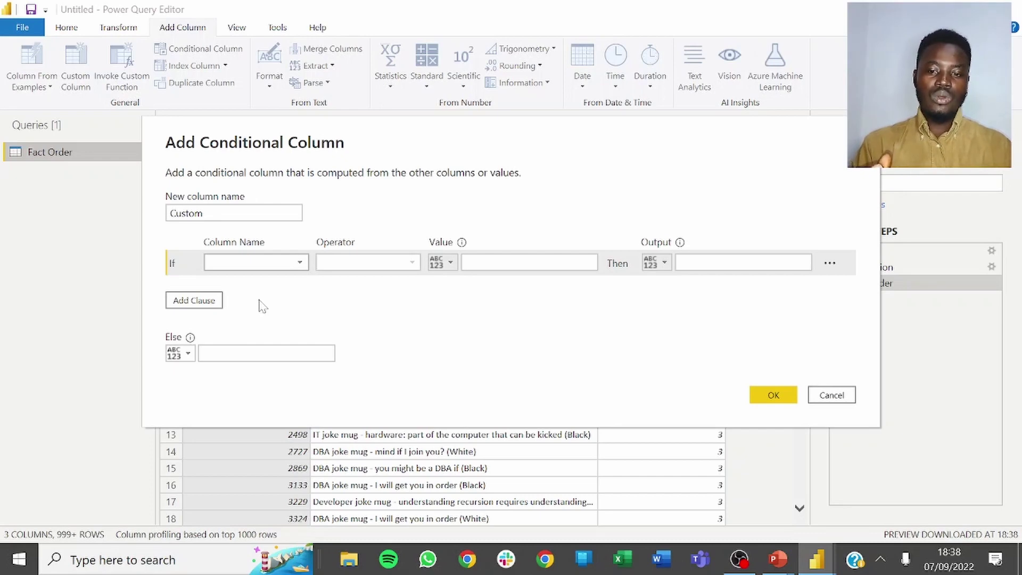
{"action": "left_click", "coordinate": [211, 305]}
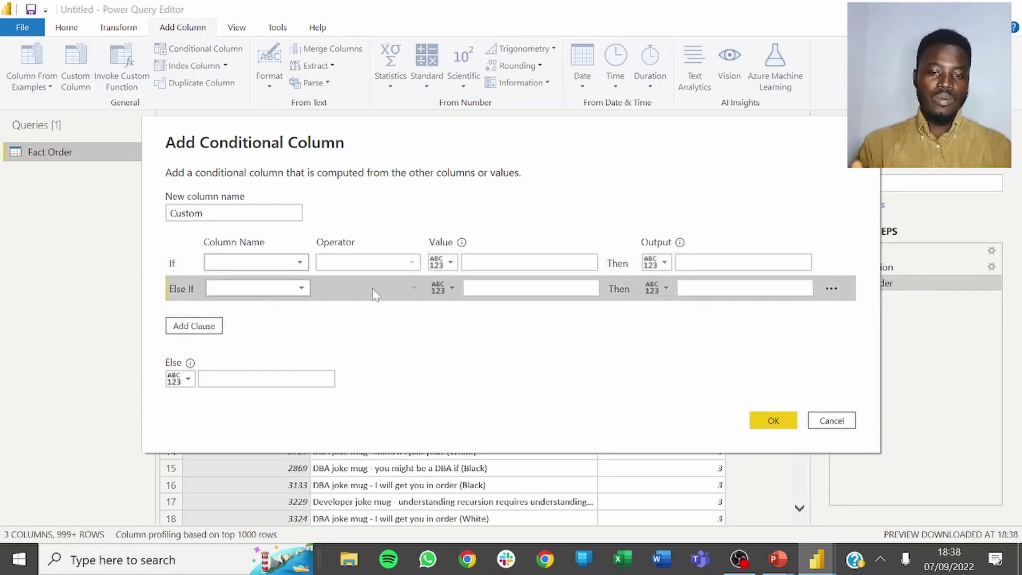
{"action": "left_click", "coordinate": [511, 288]}
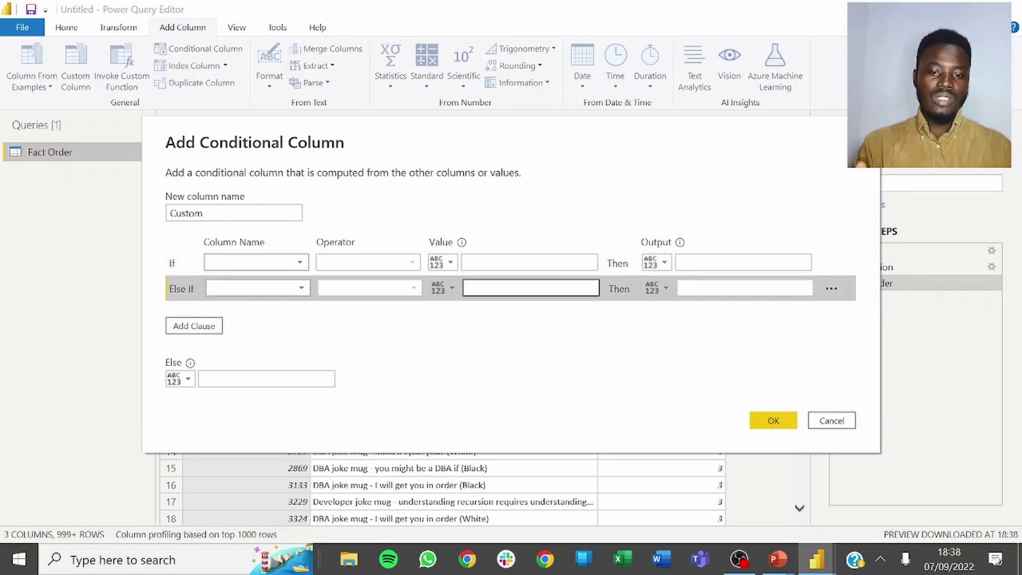
{"action": "left_click", "coordinate": [452, 289]}
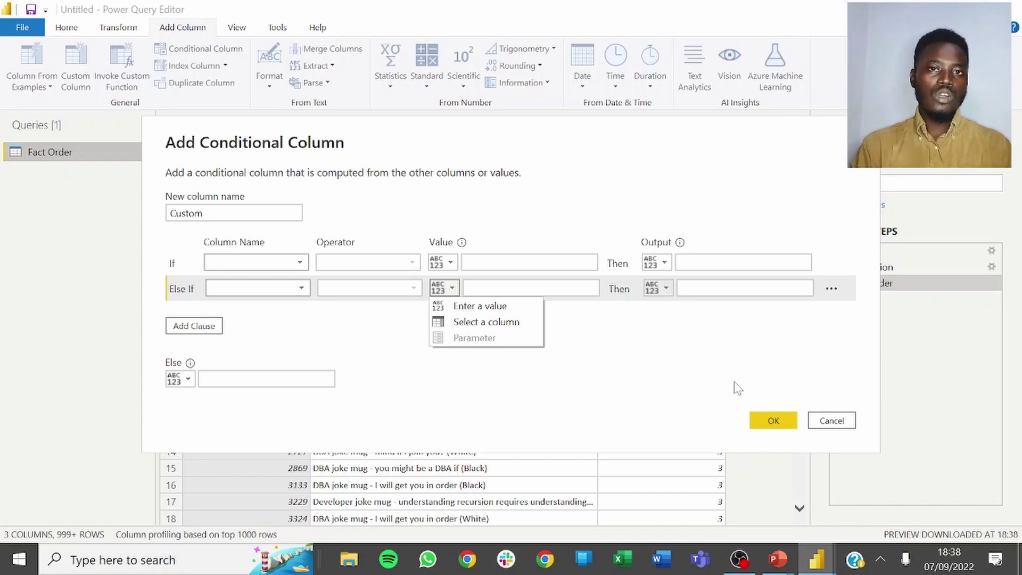
{"action": "left_click", "coordinate": [824, 421]}
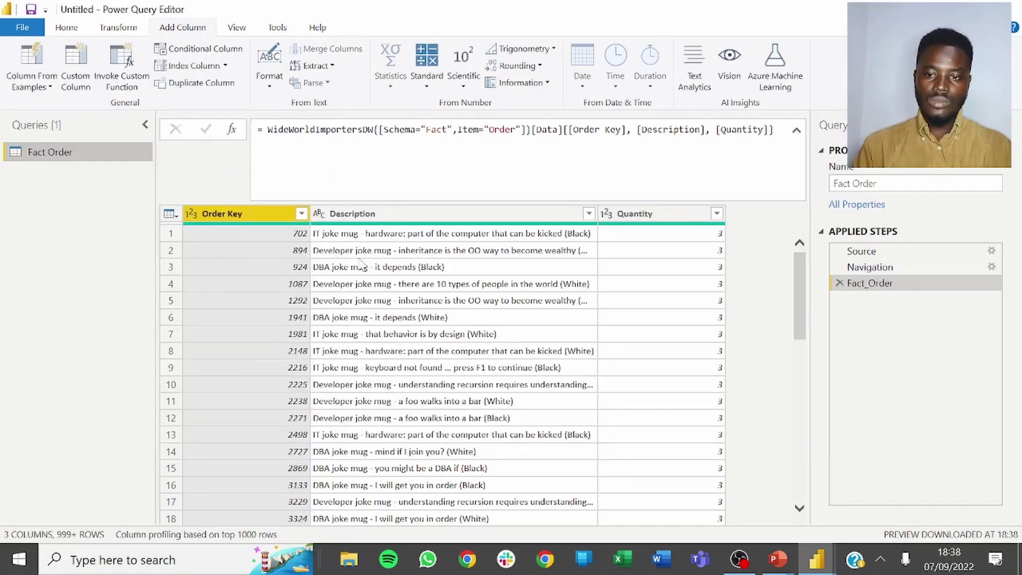
{"action": "left_click", "coordinate": [91, 85]}
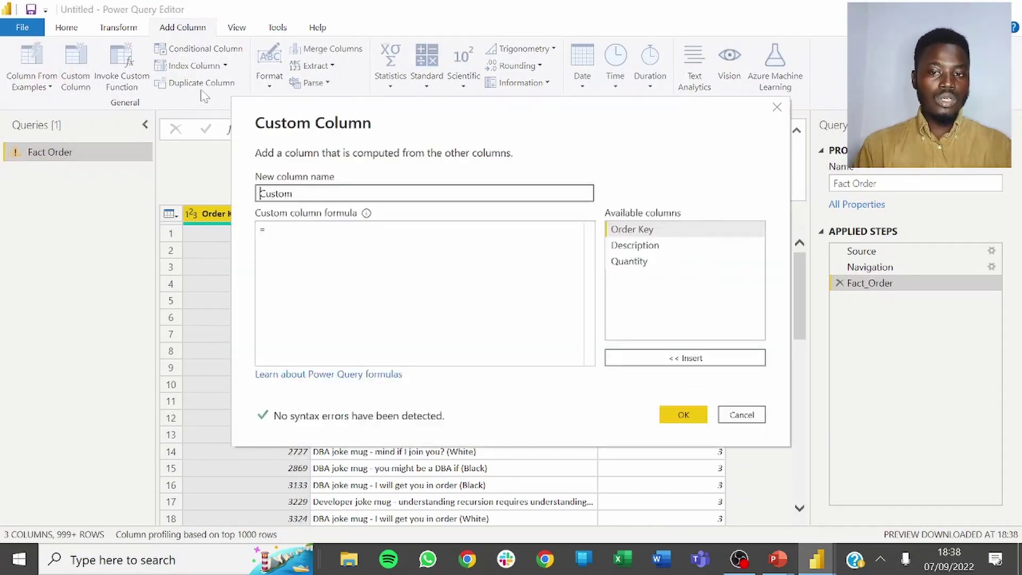
{"action": "left_click", "coordinate": [749, 421]}
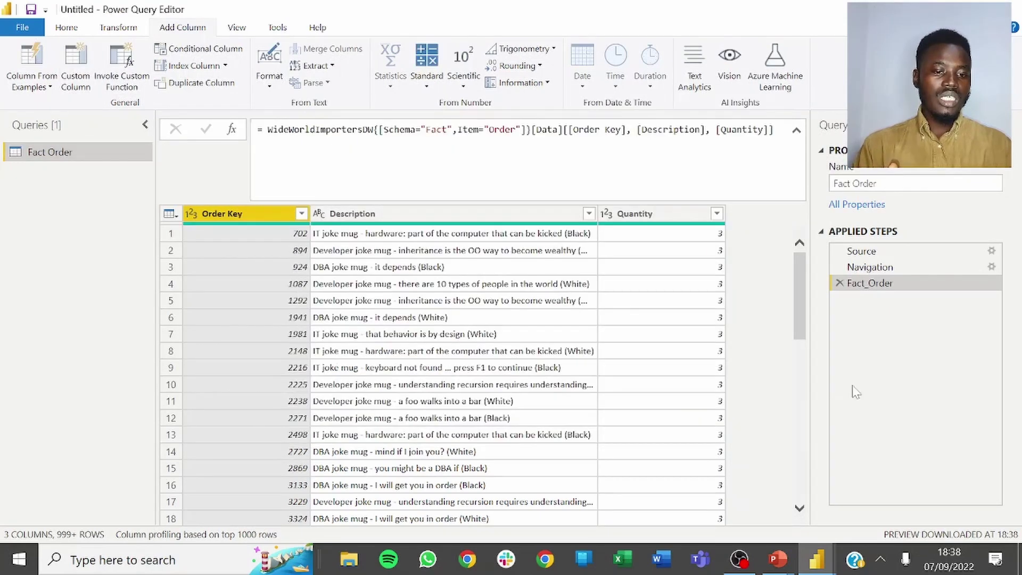
Step: Add a new query step whose formula starts a multi-line Table.AddColumn call with Fact_Order as its table argument
{"action": "left_click", "coordinate": [231, 130]}
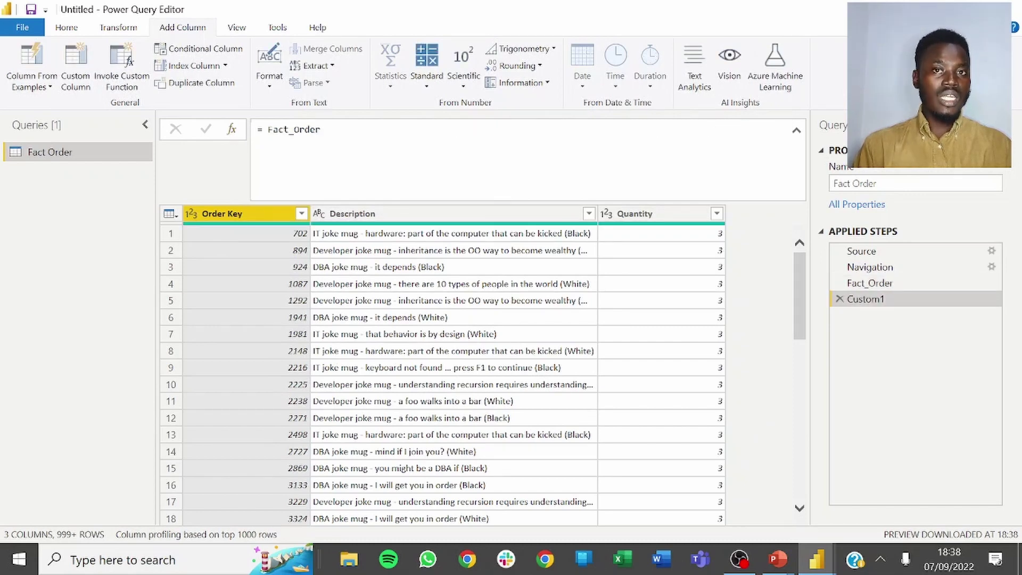
{"action": "left_click_drag", "start_coordinate": [320, 130], "coordinate": [268, 129]}
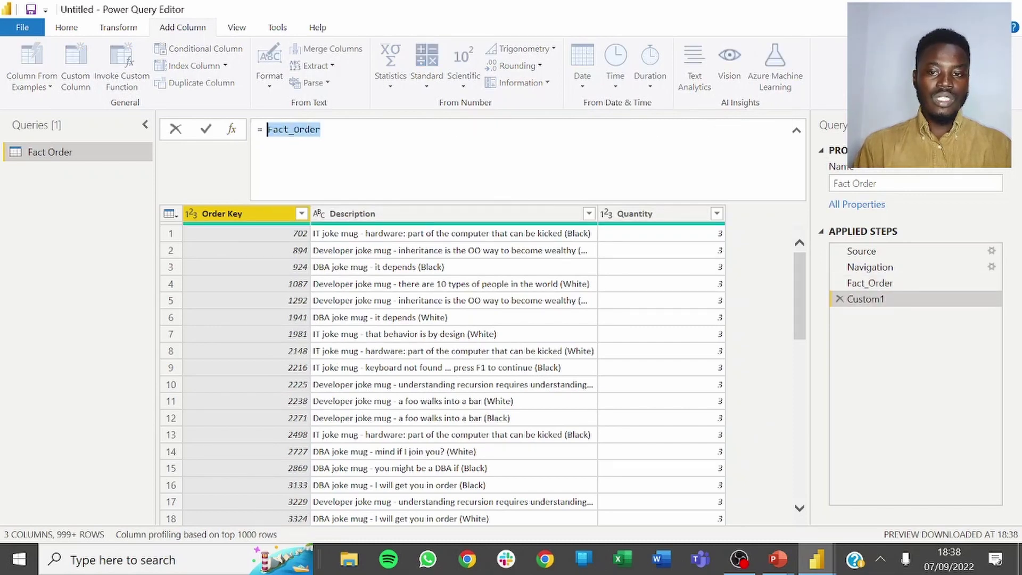
{"action": "key", "text": "BackSpace"}
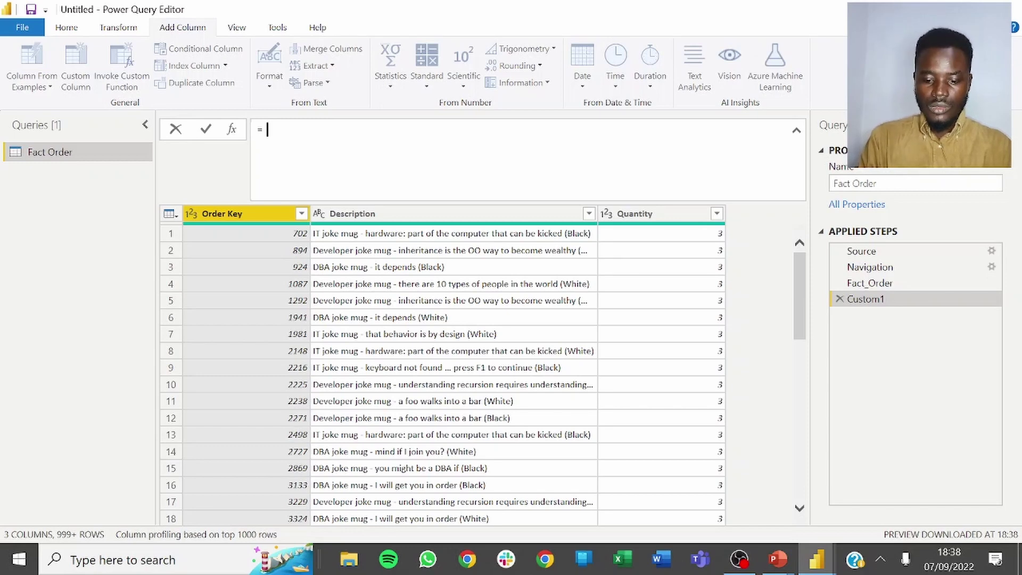
{"action": "type", "text": "TAble"}
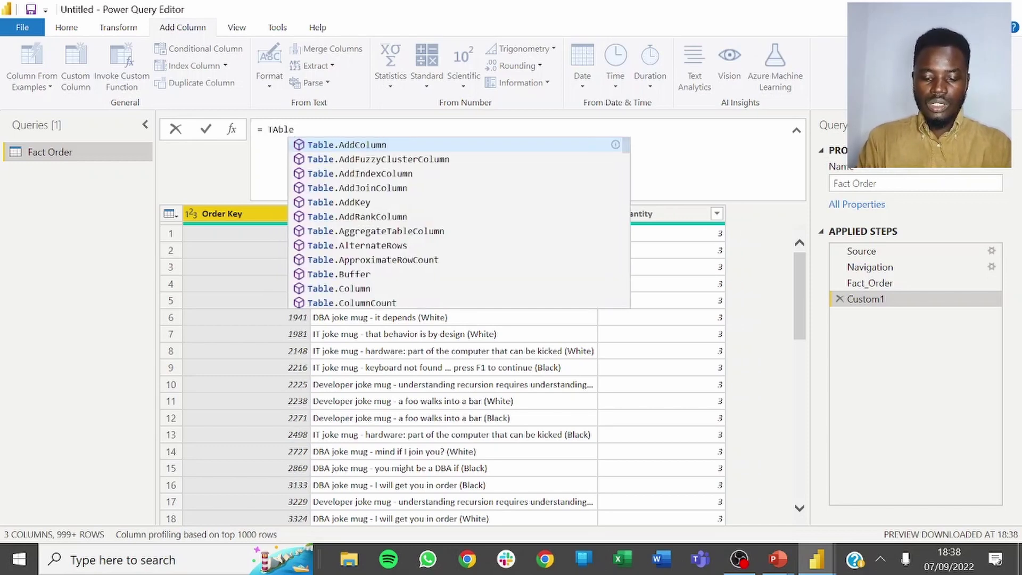
{"action": "key", "text": "Tab"}
{"action": "type", "text": "("}
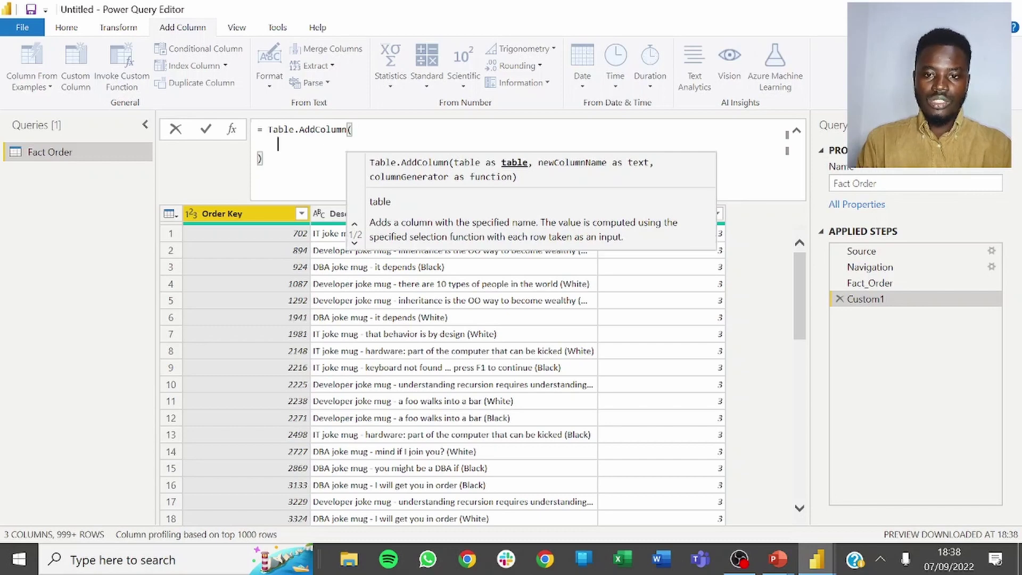
{"action": "key", "text": "shift+Return"}
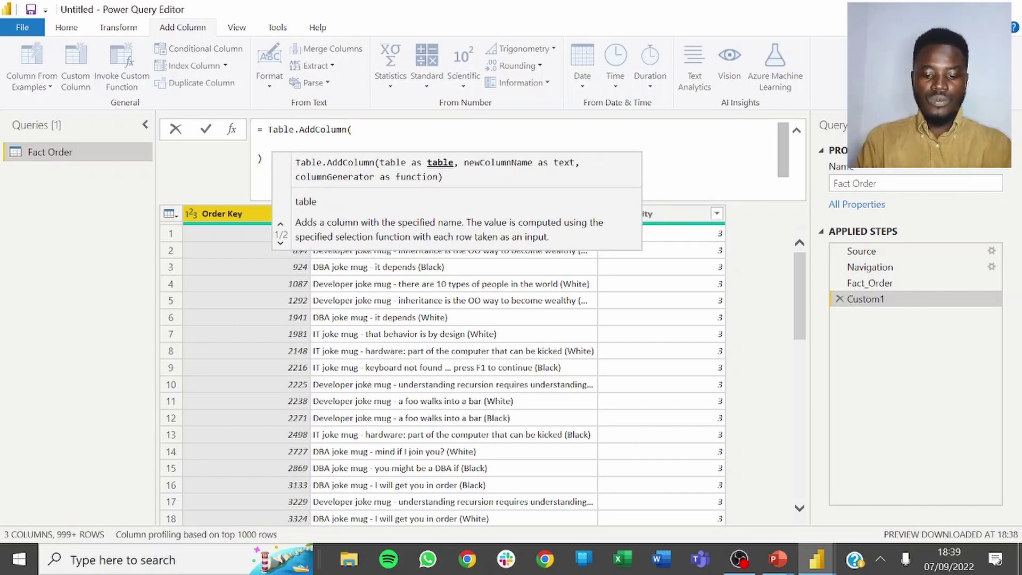
{"action": "type", "text": "Fact_Order,"}
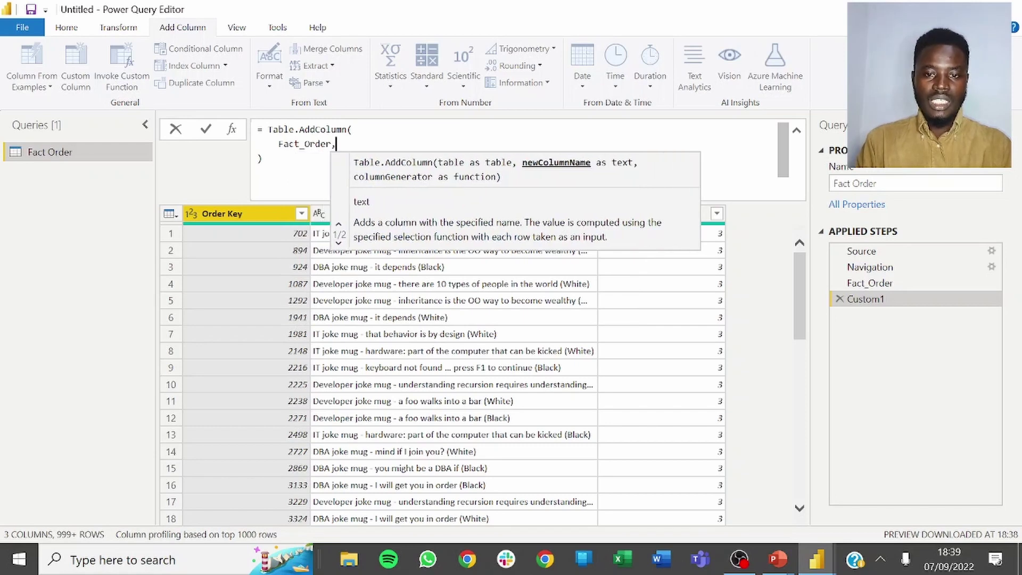
{"action": "key", "text": "shift+Return"}
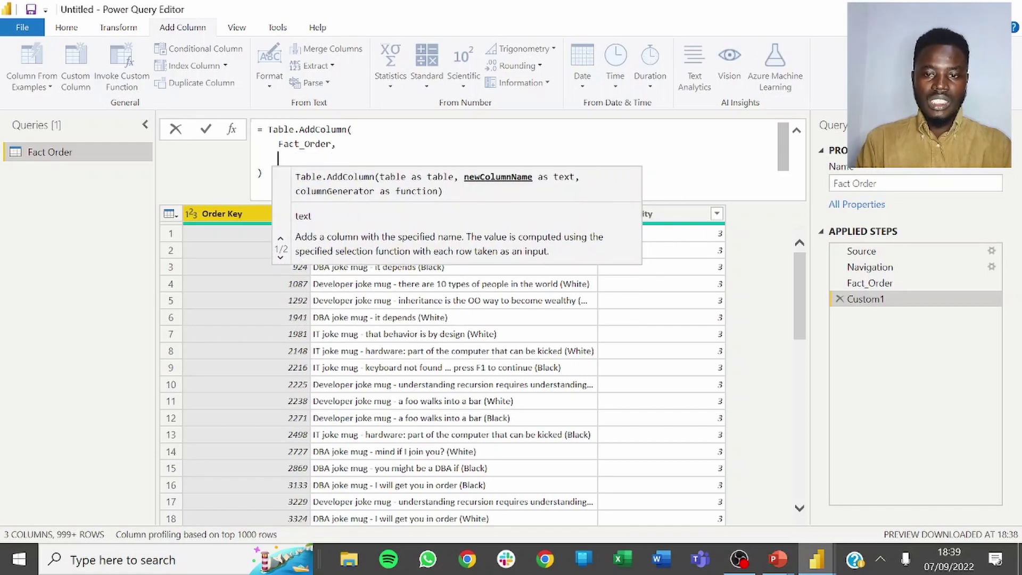
Step: Enter "Category" as the new column name argument of the Table.AddColumn formula
{"action": "type", "text": "\""}
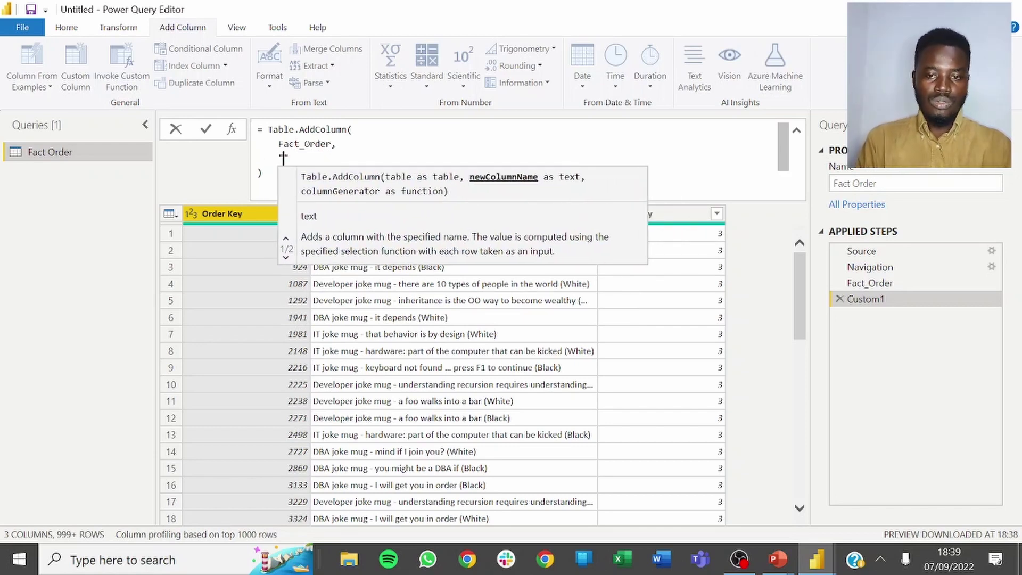
{"action": "type", "text": "Cate"}
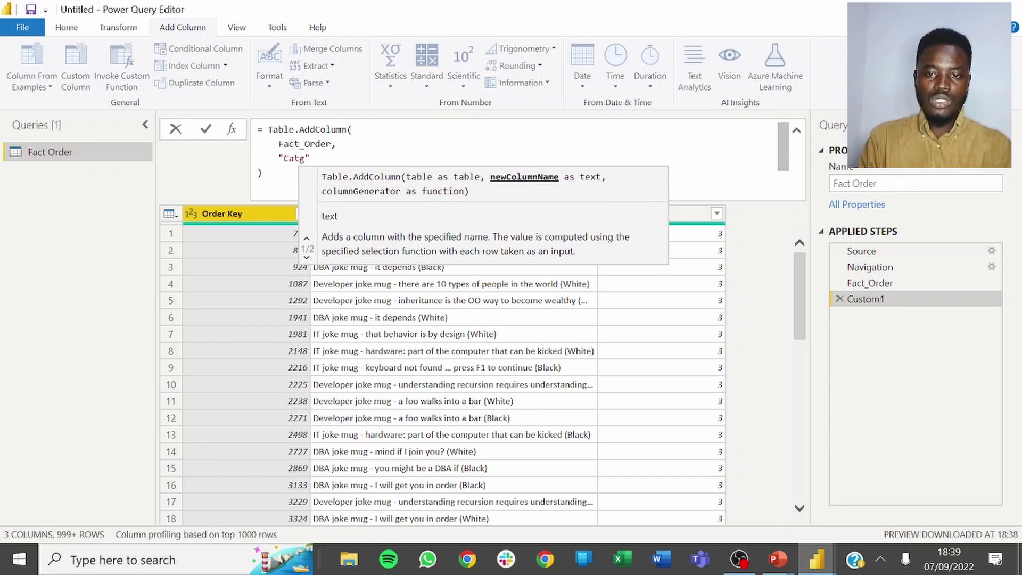
{"action": "key", "text": "BackSpace"}
{"action": "type", "text": "egoery"}
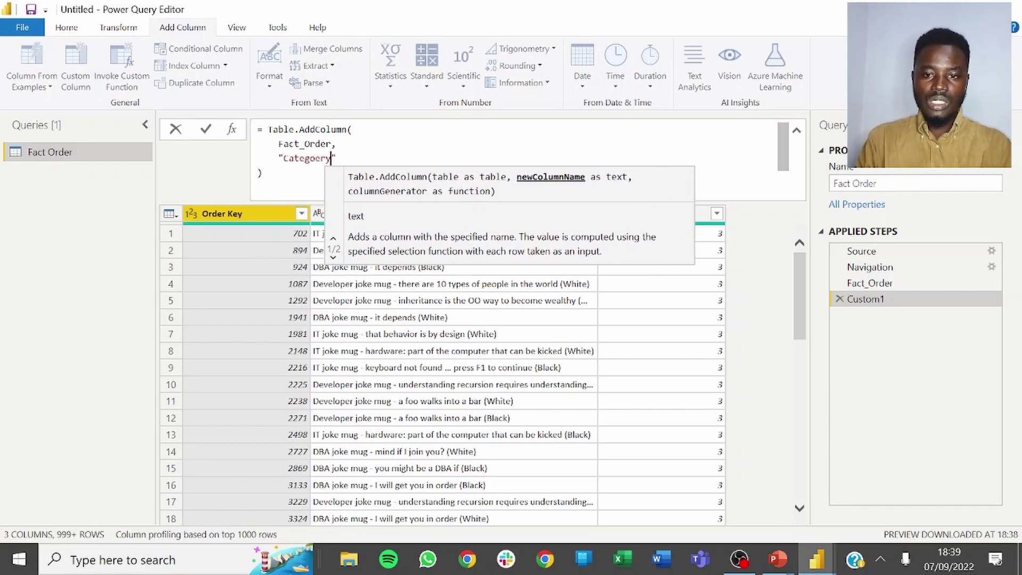
{"action": "key", "text": "BackSpace"}
{"action": "key", "text": "BackSpace"}
{"action": "key", "text": "BackSpace"}
{"action": "key", "text": "BackSpace"}
{"action": "type", "text": "ory\","}
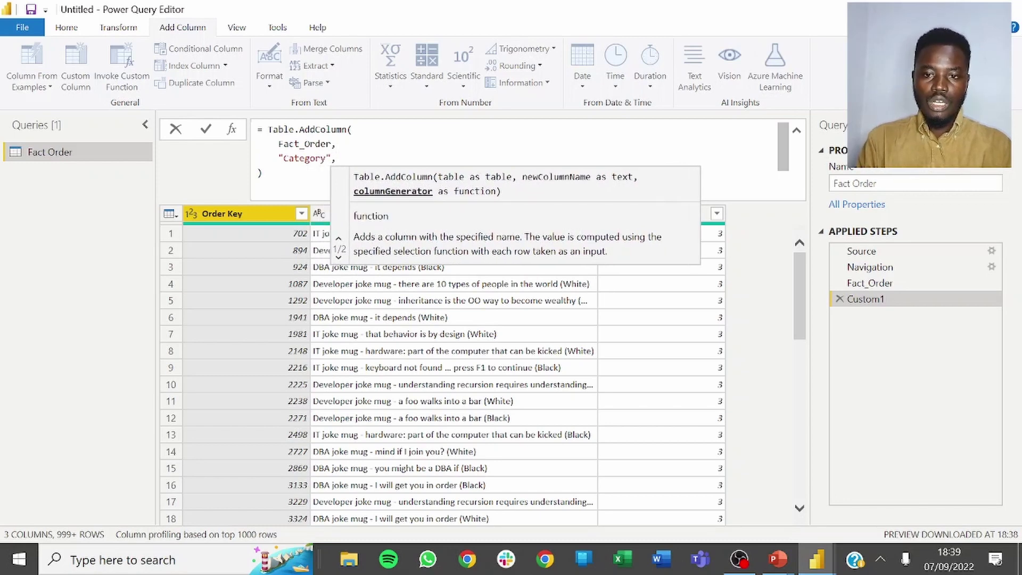
Step: Begin the column generator argument with each on its own line and start an indented line below it
{"action": "key", "text": "Return"}
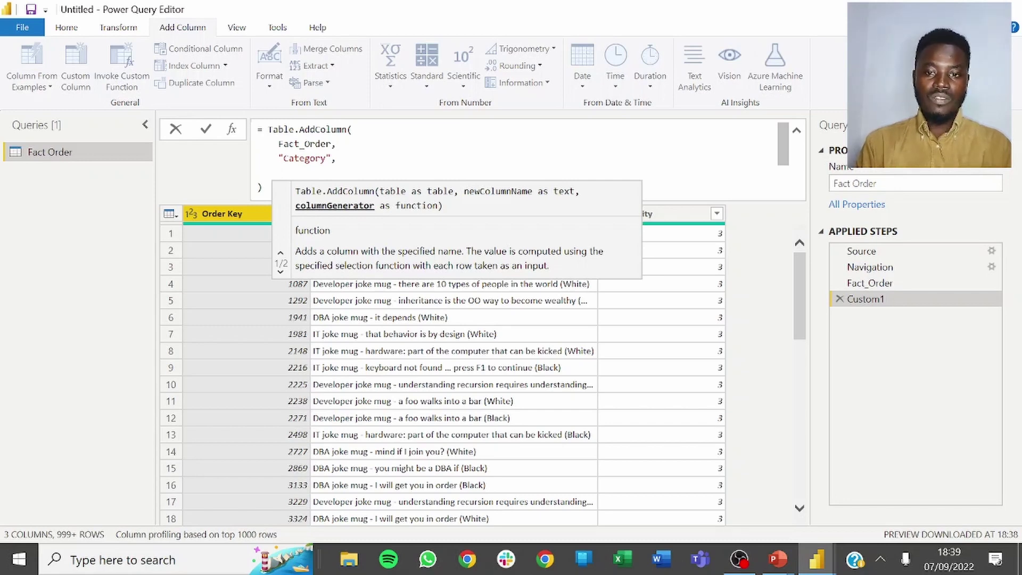
{"action": "type", "text": "eah"}
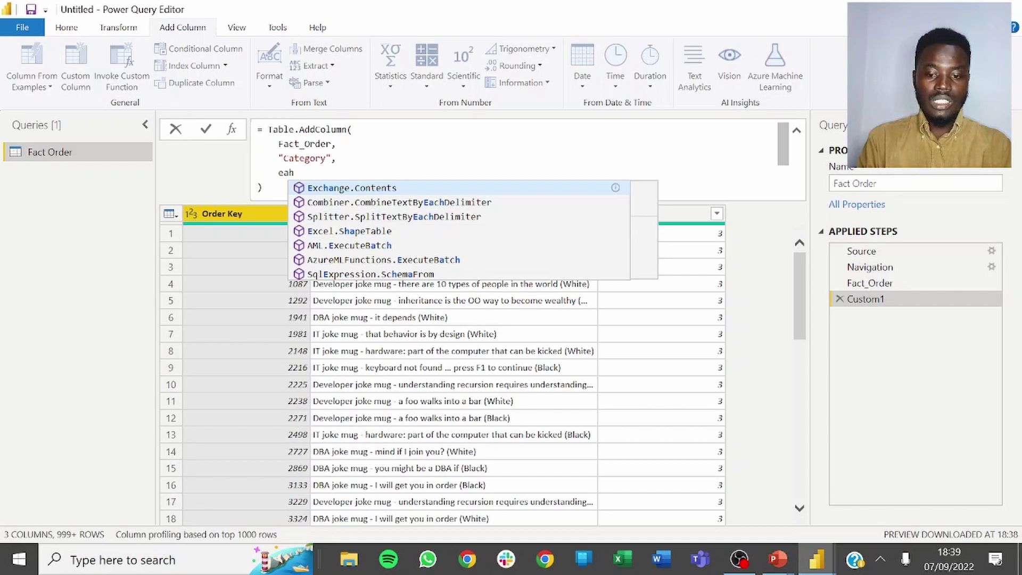
{"action": "key", "text": "BackSpace"}
{"action": "type", "text": "ch"}
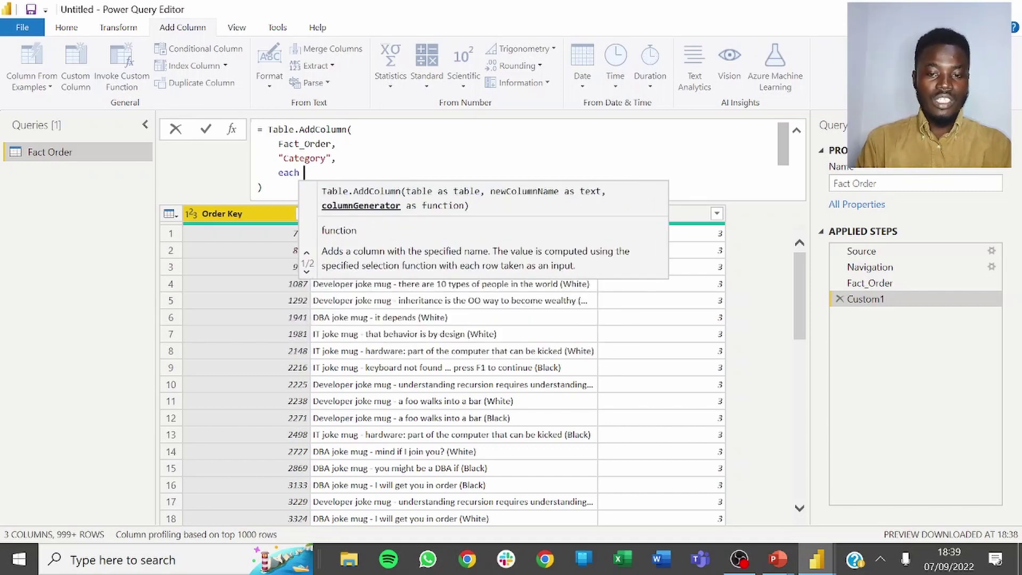
{"action": "key", "text": "shift+Return"}
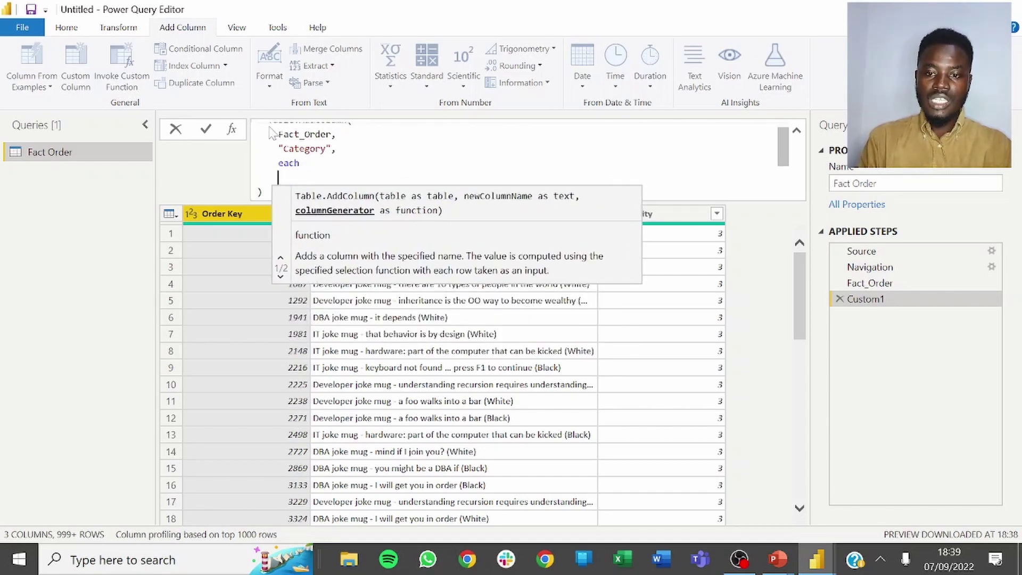
{"action": "key", "text": "Tab"}
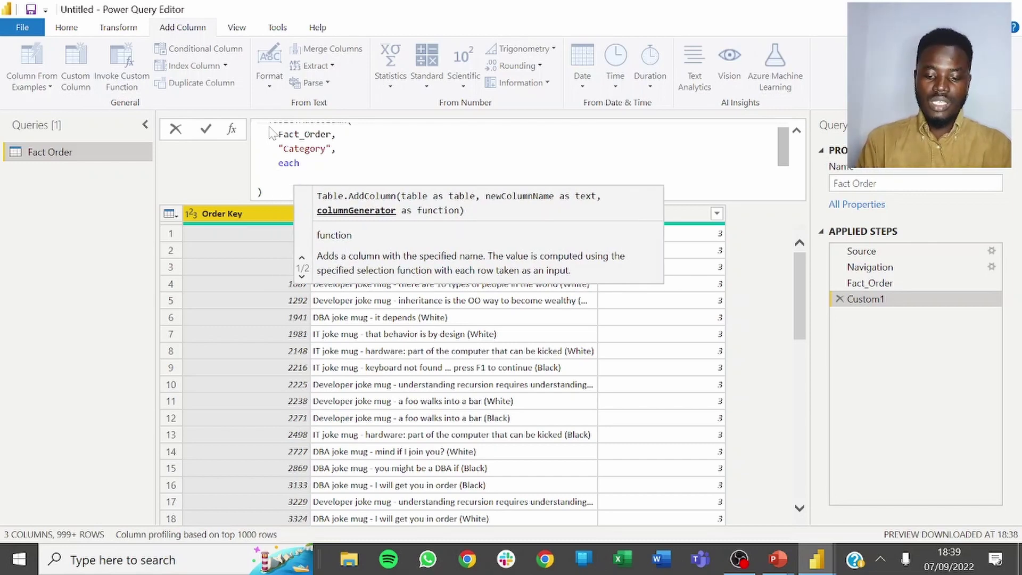
Step: Write the first condition of the column generator as if [Quanity] < 100 then "Less than 100"
{"action": "type", "text": "if ["}
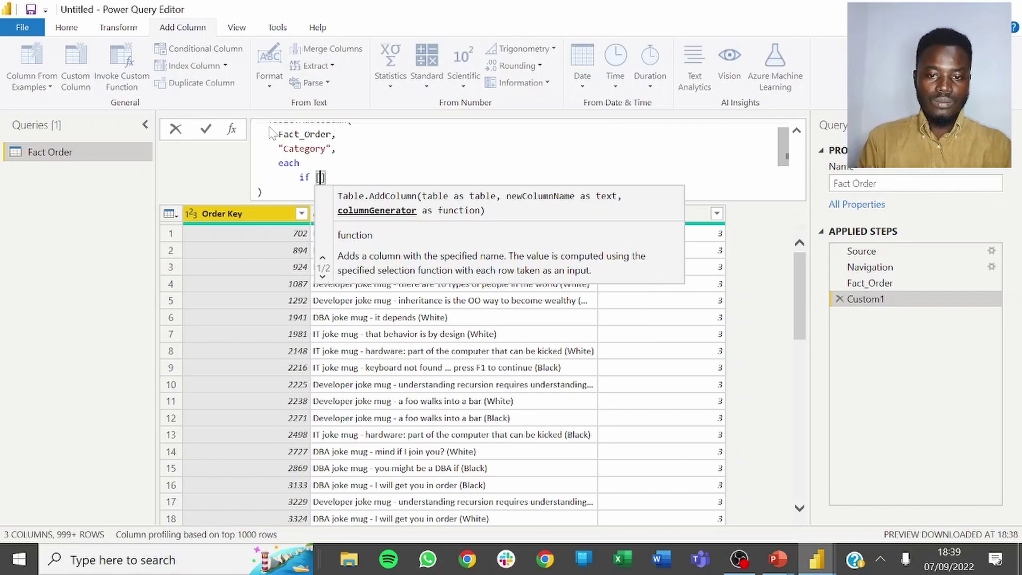
{"action": "type", "text": "Quanity"}
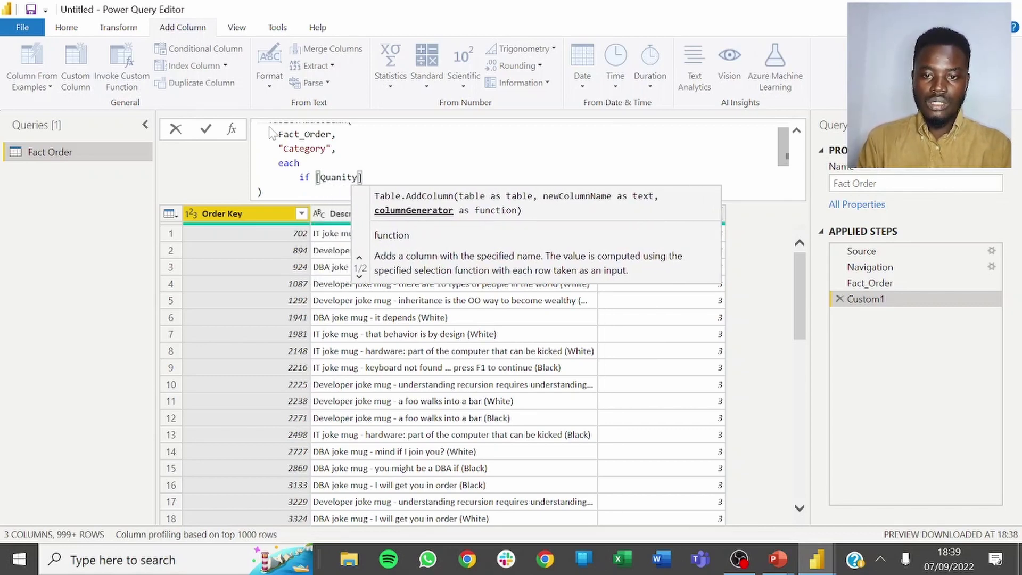
{"action": "type", "text": "]"}
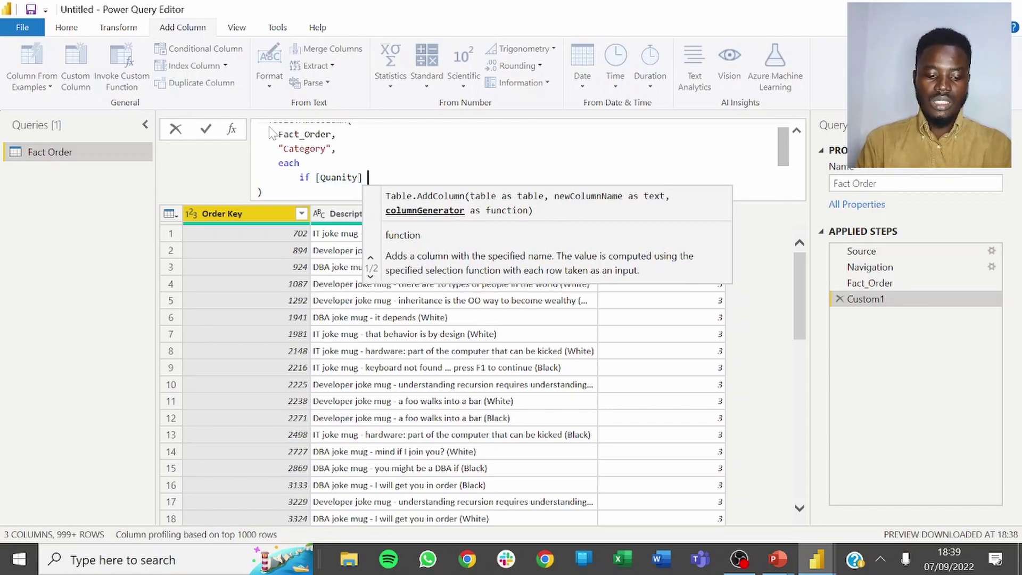
{"action": "type", "text": " < 100"}
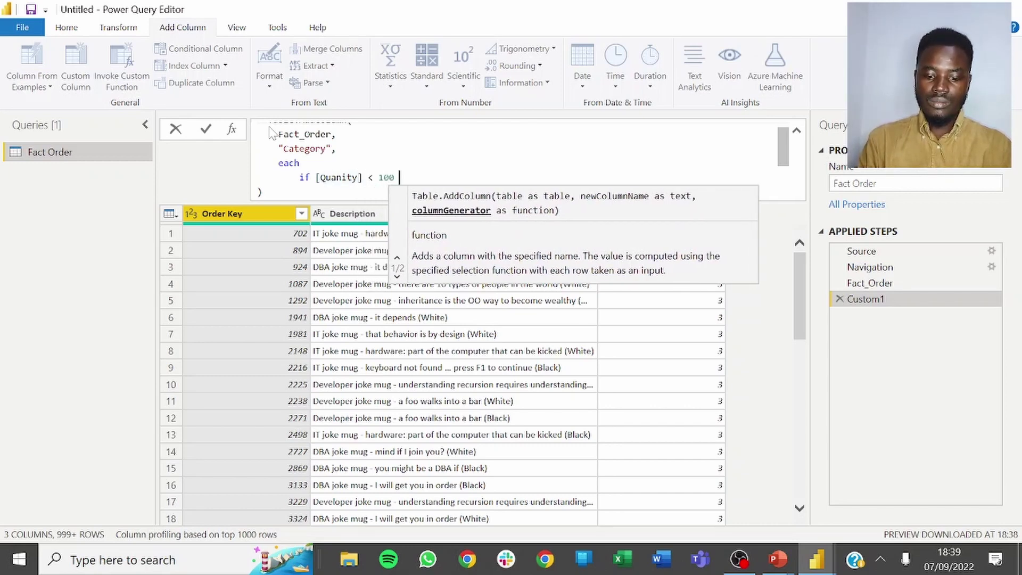
{"action": "type", "text": " then "}
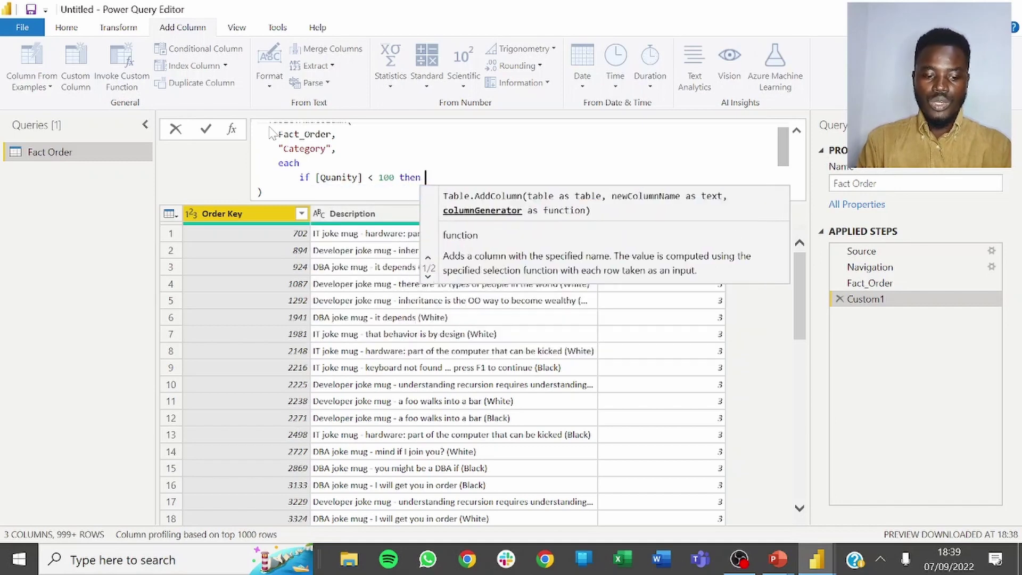
{"action": "type", "text": "\"Less "}
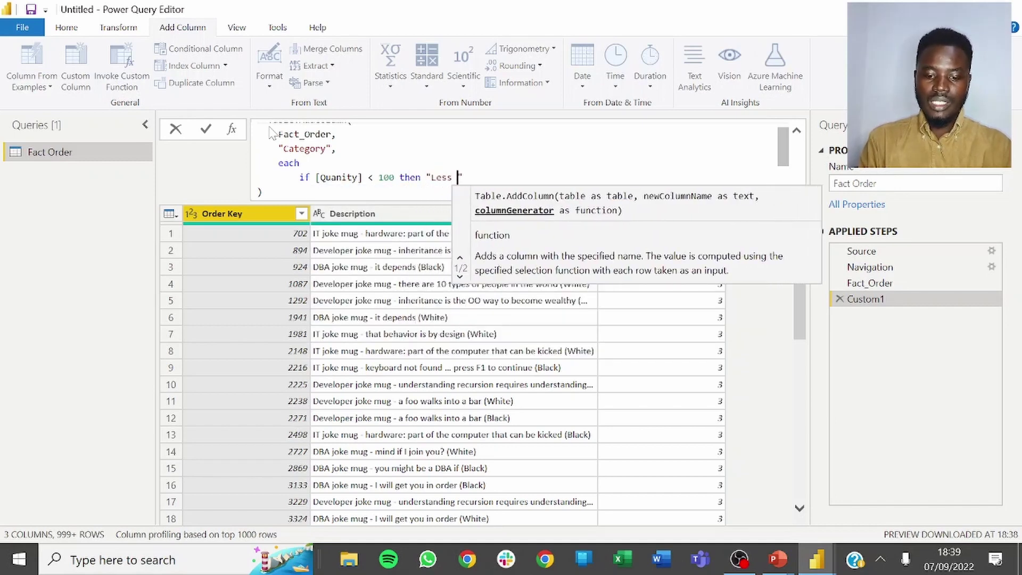
{"action": "type", "text": "than 100"}
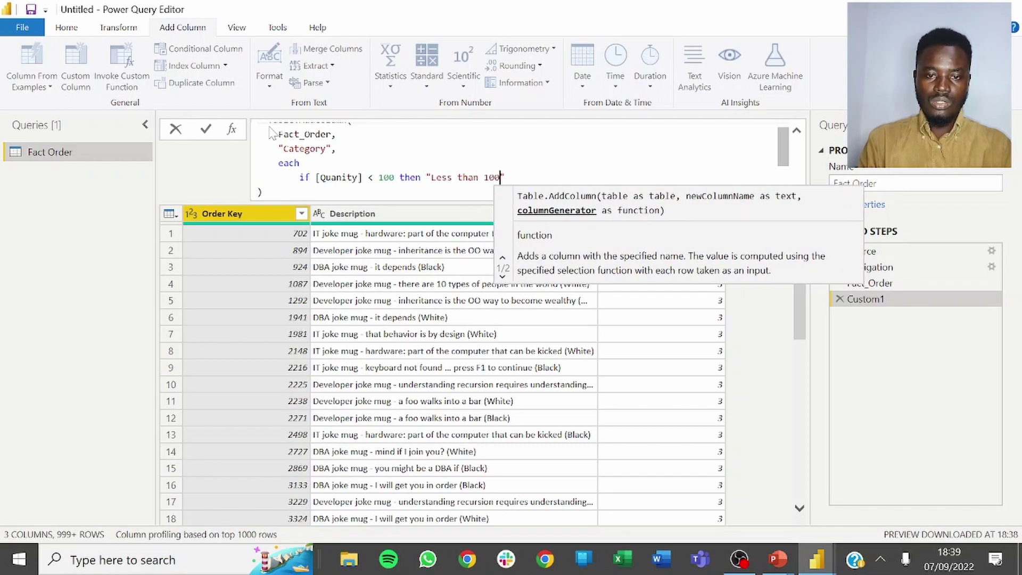
{"action": "type", "text": "\""}
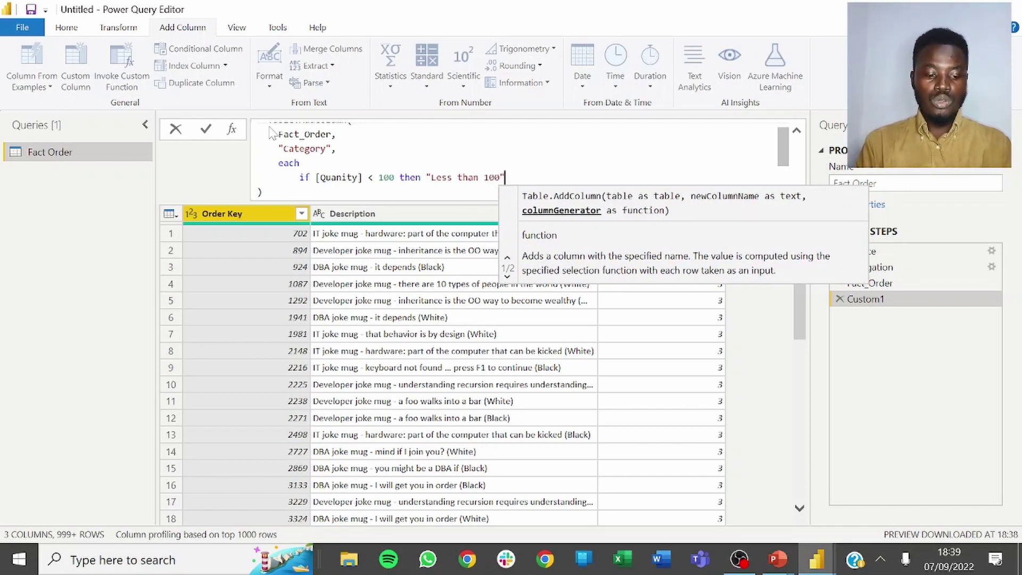
Step: Start an else if branch on a new line with the lower bound [Quantity] >= 100, followed by and
{"action": "key", "text": "shift+Return"}
{"action": "type", "text": "else "}
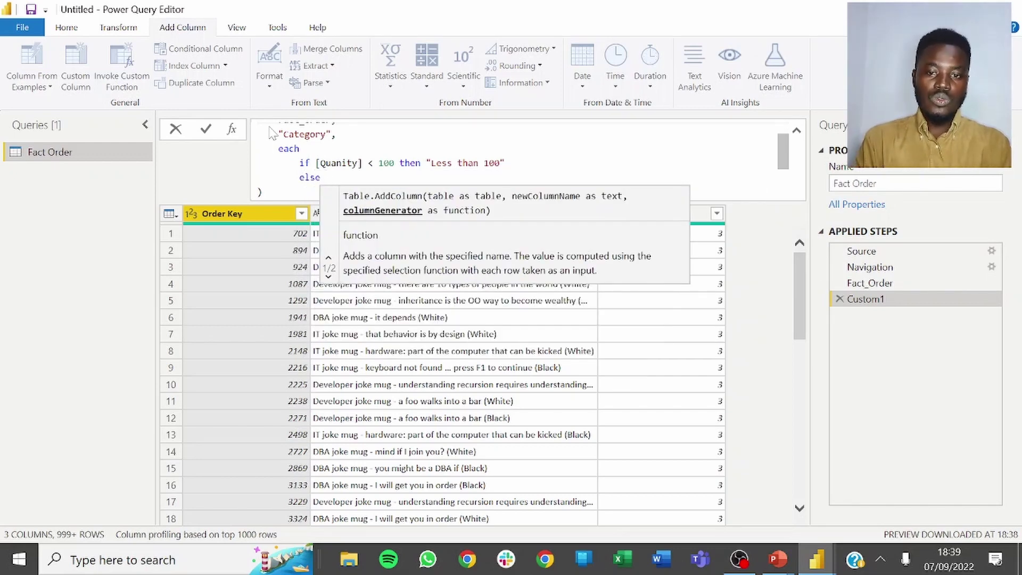
{"action": "type", "text": "if"}
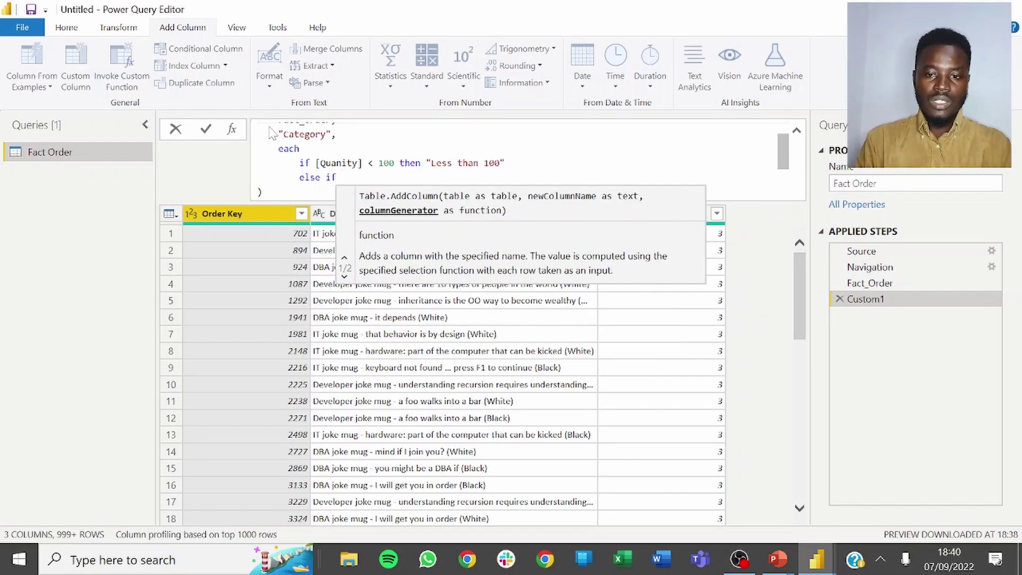
{"action": "type", "text": " ["}
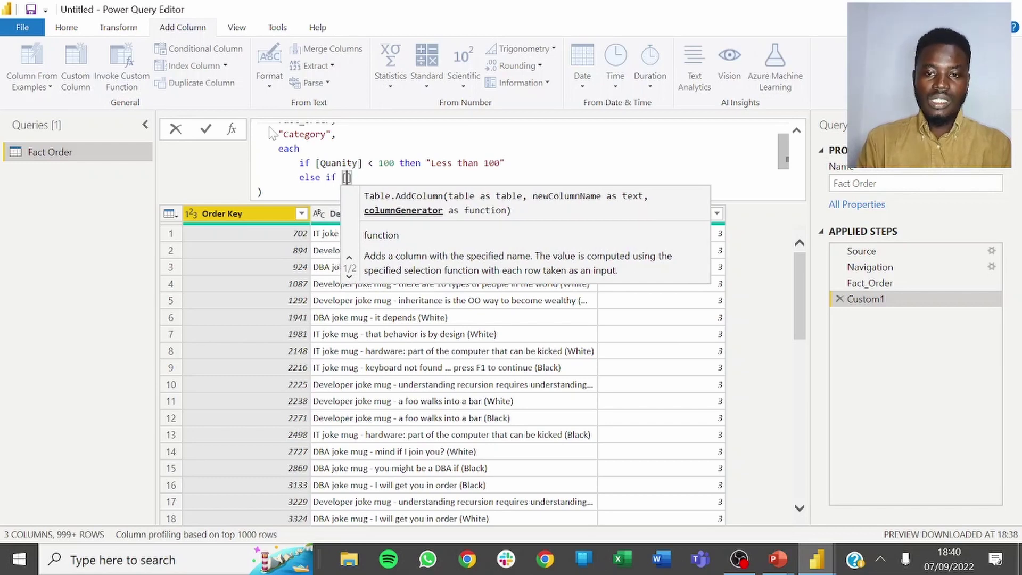
{"action": "type", "text": "Quanti"}
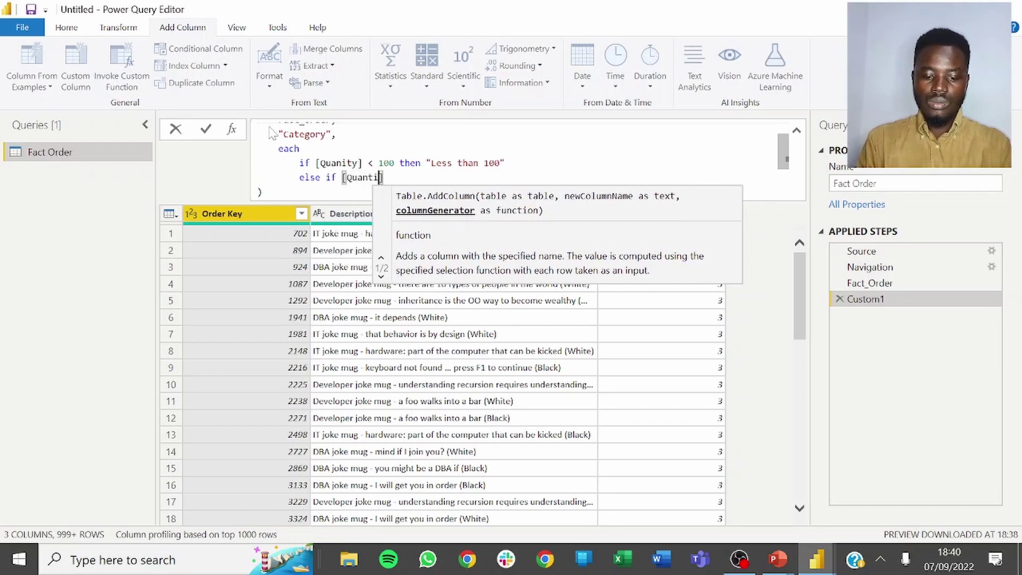
{"action": "type", "text": "ty] >"}
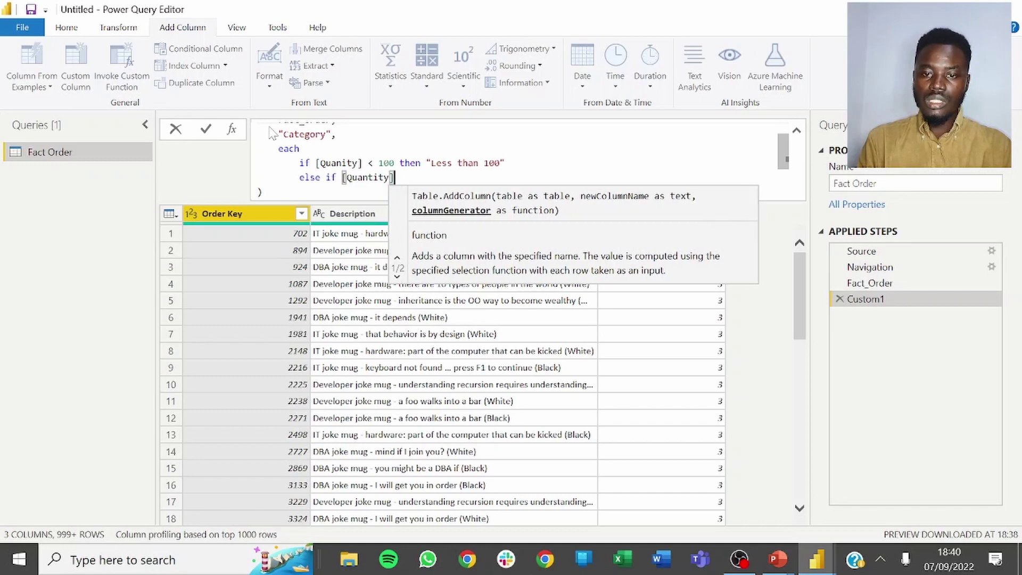
{"action": "type", "text": "="}
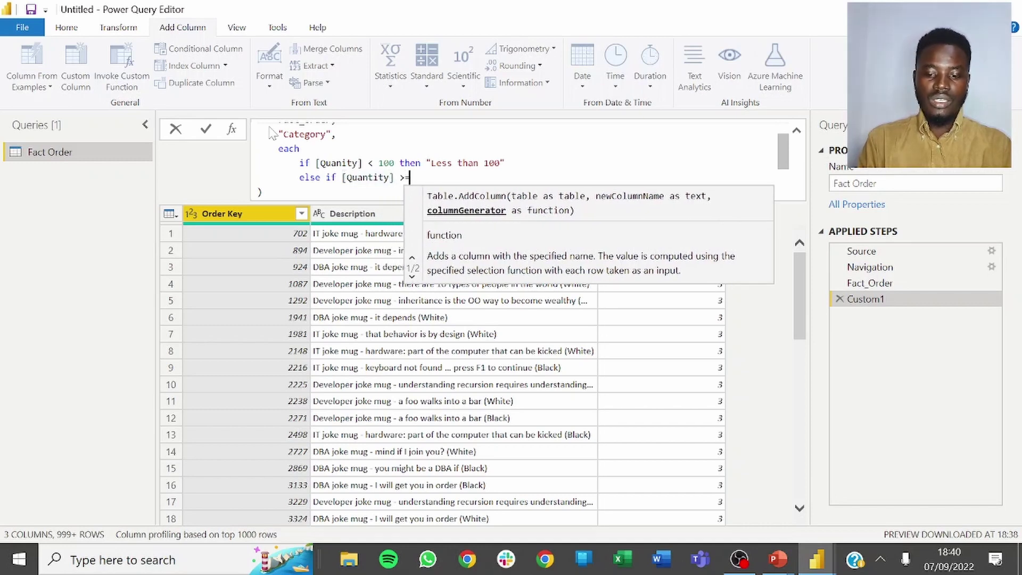
{"action": "type", "text": " 100 and "}
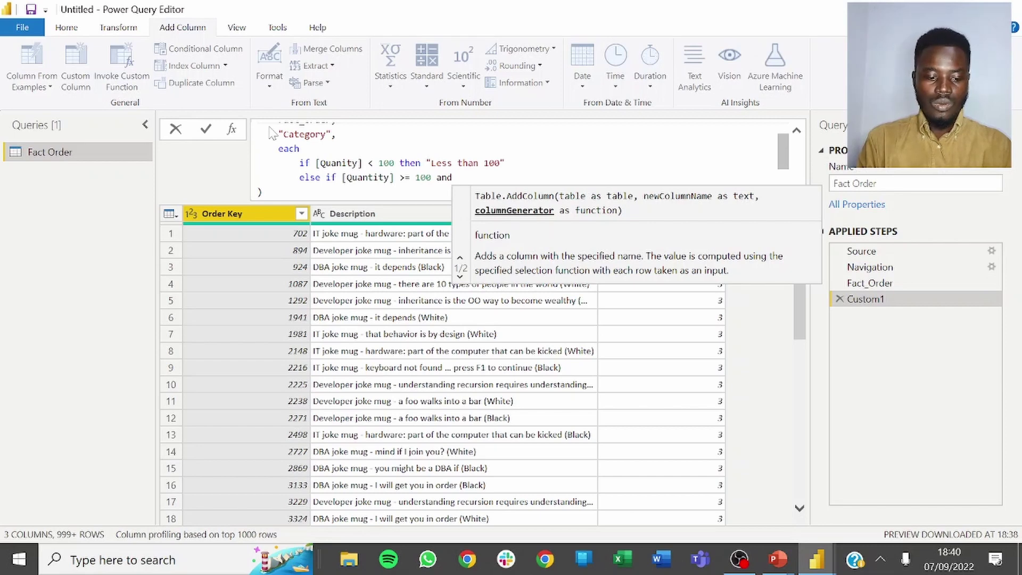
Step: Complete the else if condition with the upper bound [Quantity] <= 250
{"action": "type", "text": "["}
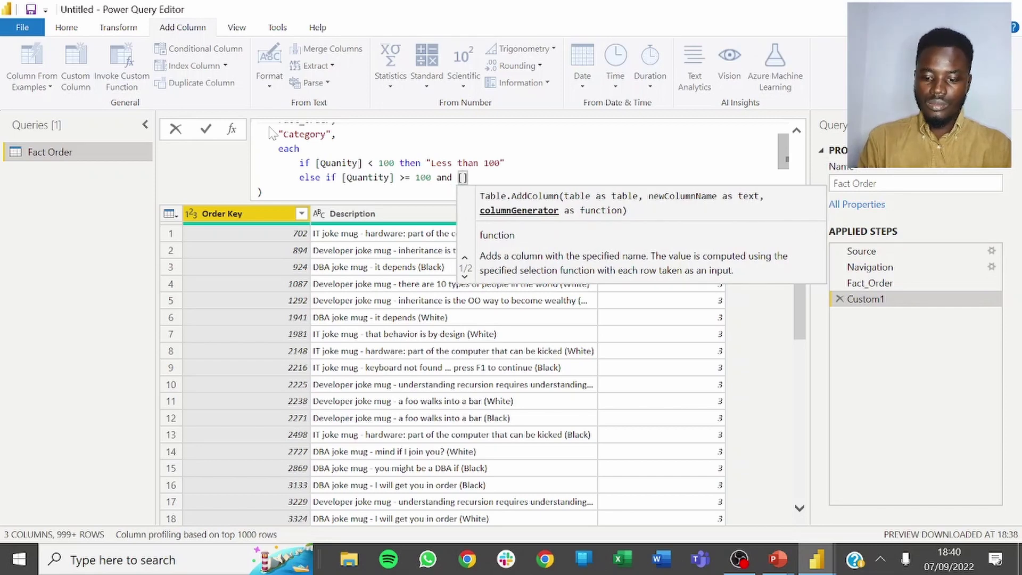
{"action": "type", "text": "Quant"}
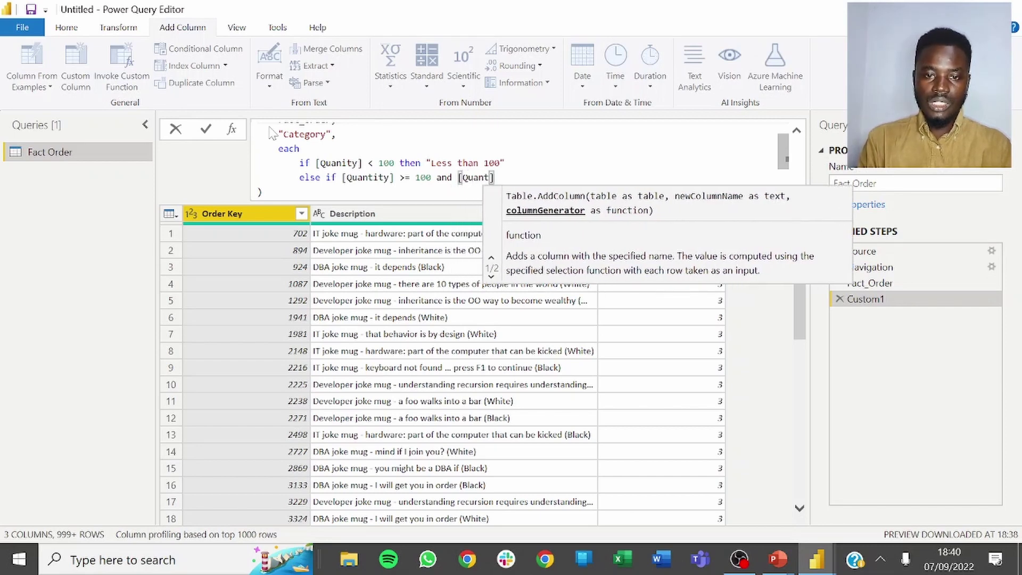
{"action": "type", "text": "ity"}
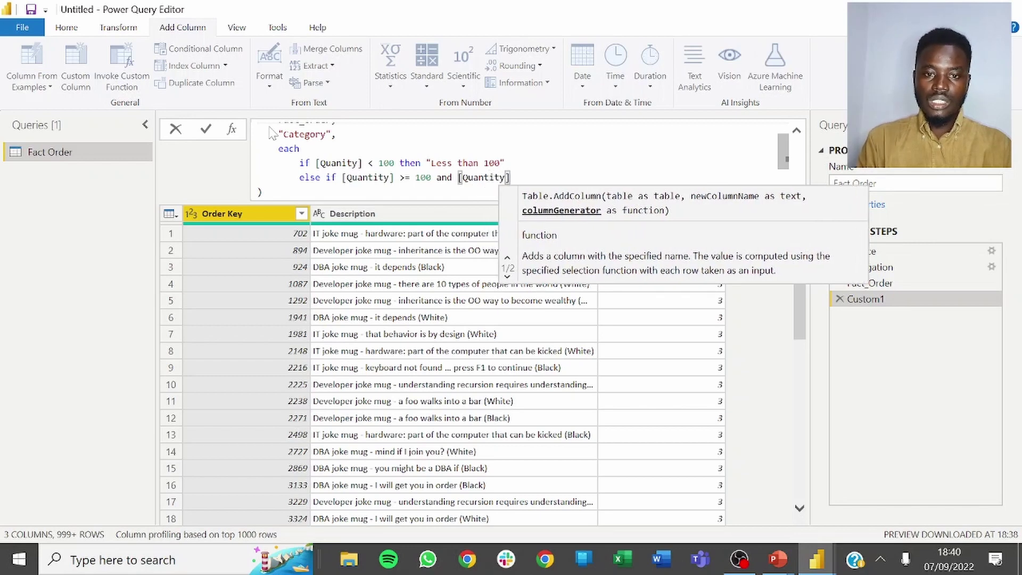
{"action": "type", "text": "] <"}
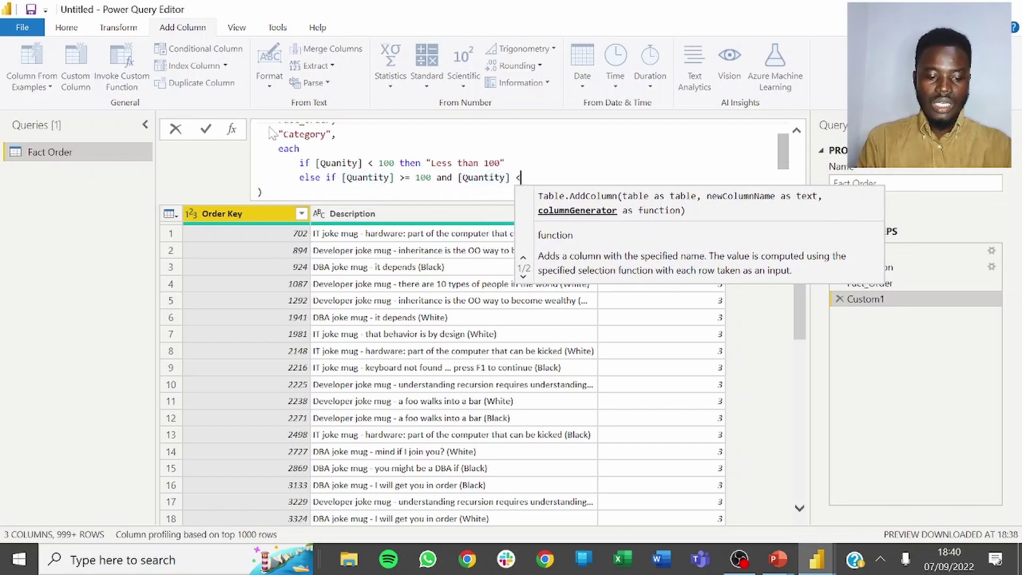
{"action": "type", "text": "= 1250"}
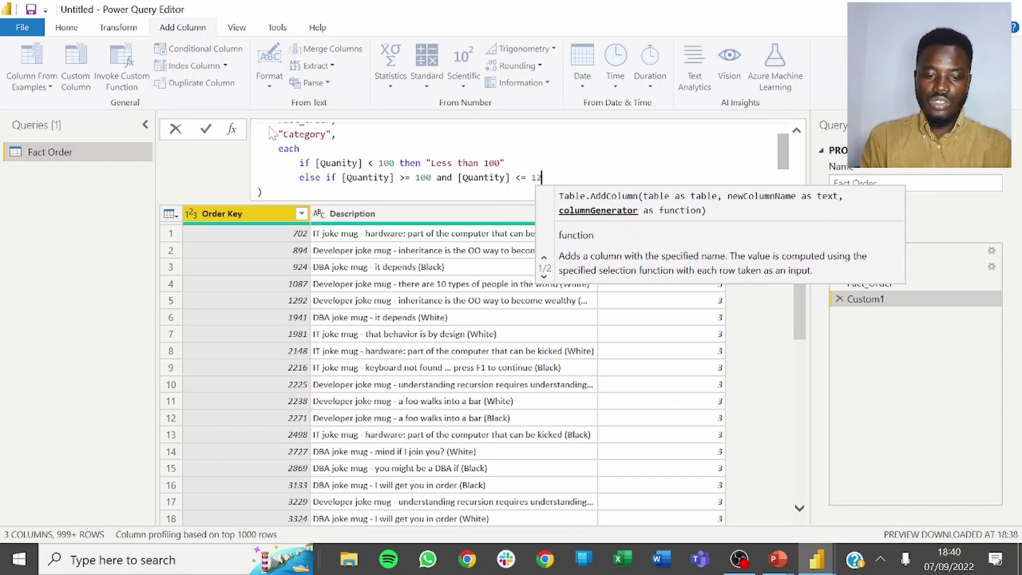
{"action": "key", "text": "BackSpace"}
{"action": "key", "text": "BackSpace"}
{"action": "key", "text": "BackSpace"}
{"action": "key", "text": "BackSpace"}
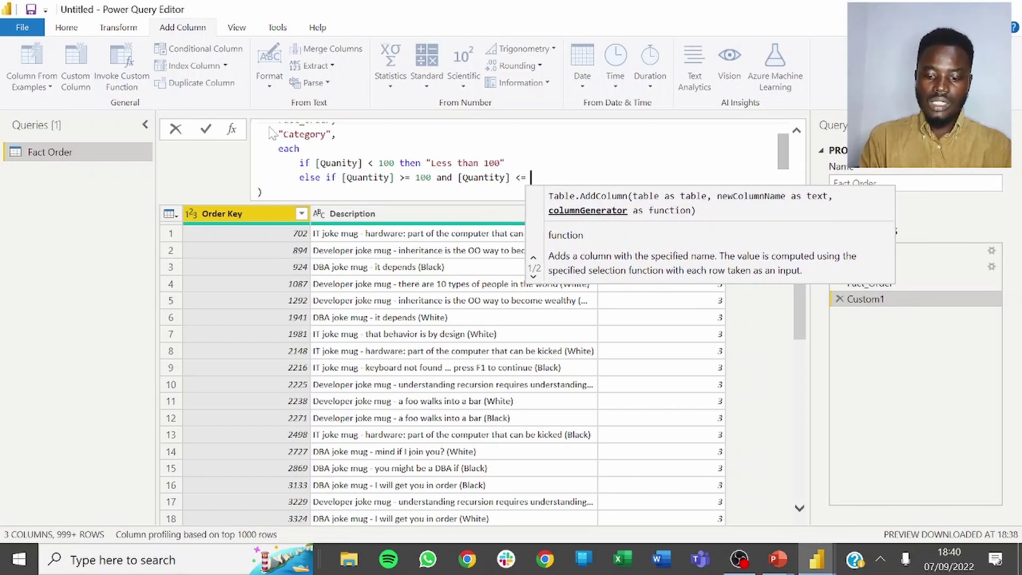
{"action": "type", "text": "250"}
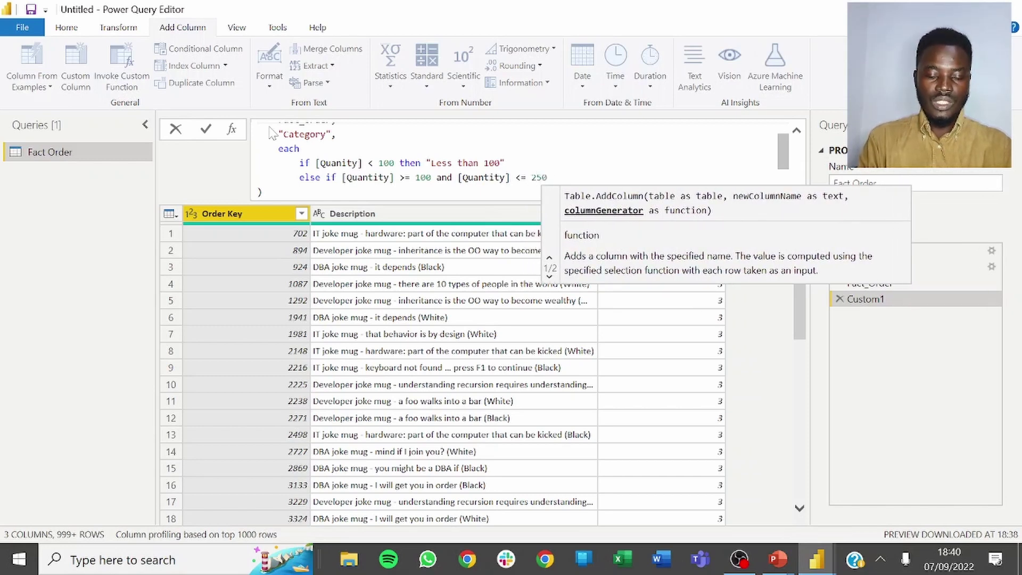
Step: Enclose the combined Quantity condition of the else if branch in parentheses
{"action": "type", "text": ")"}
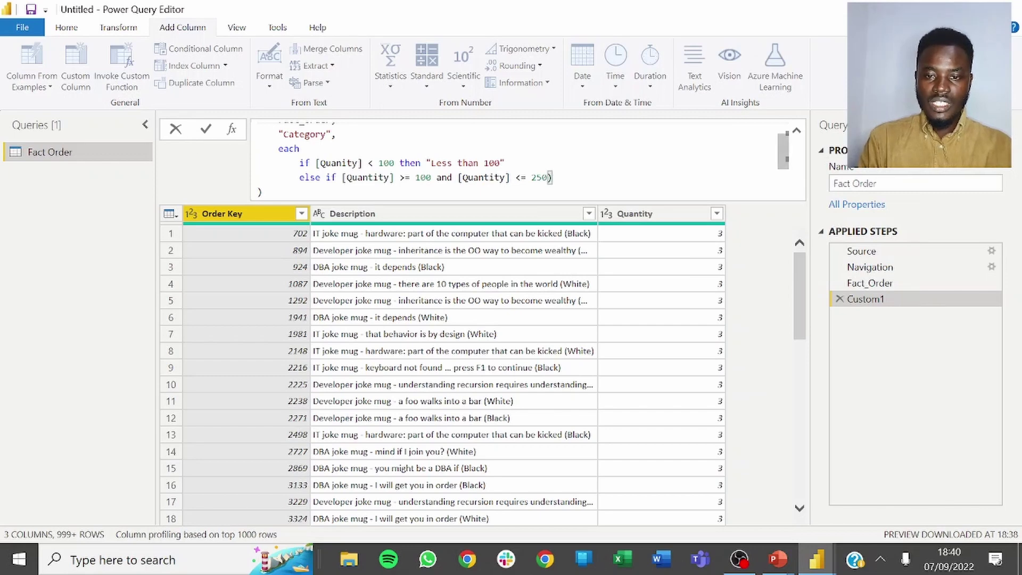
{"action": "left_click", "coordinate": [342, 177]}
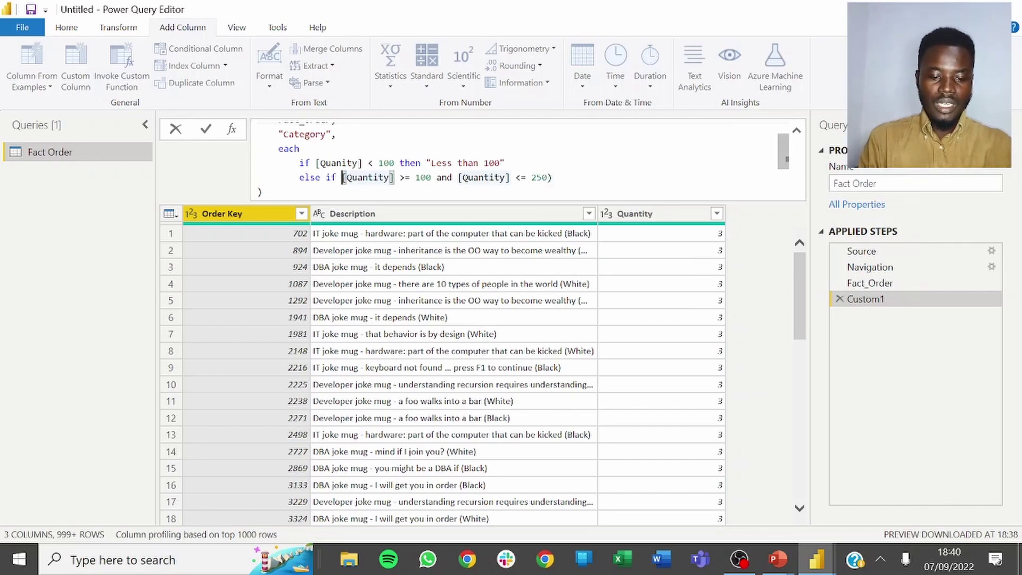
{"action": "type", "text": "("}
Step: Make the else if branch return the text "Between 100 and 250" after then
{"action": "left_click", "coordinate": [557, 177]}
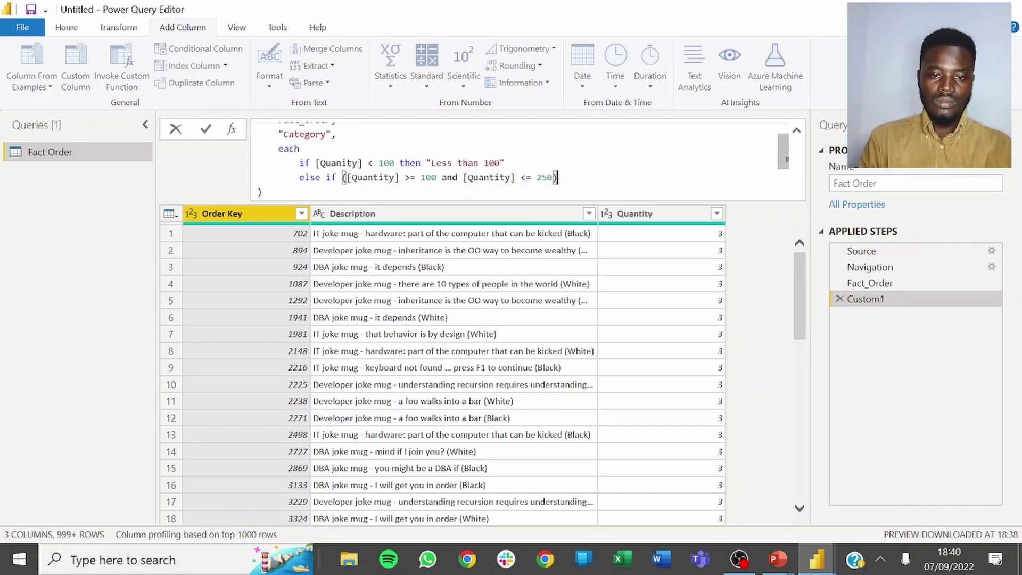
{"action": "type", "text": "then "}
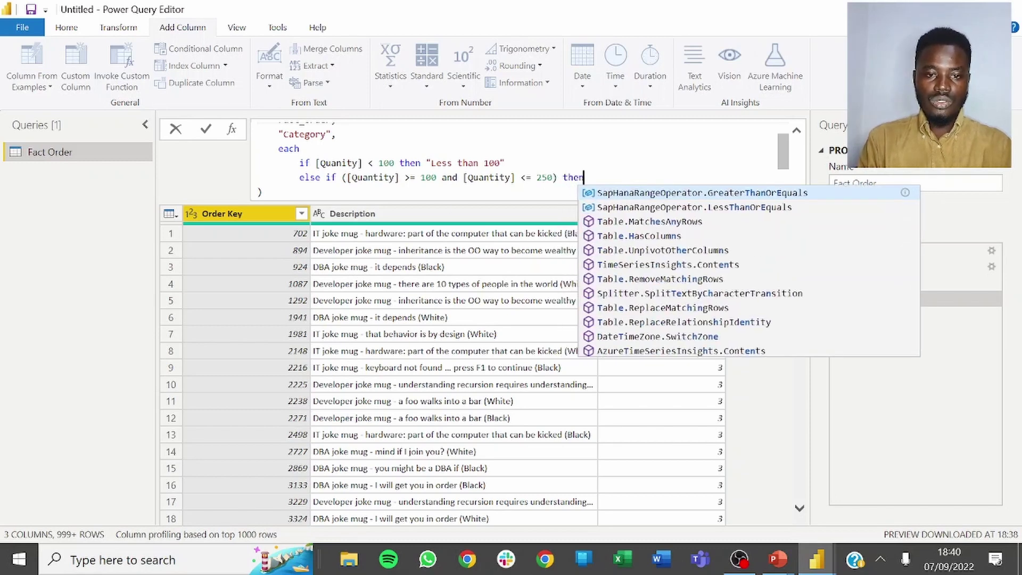
{"action": "type", "text": " \"\""}
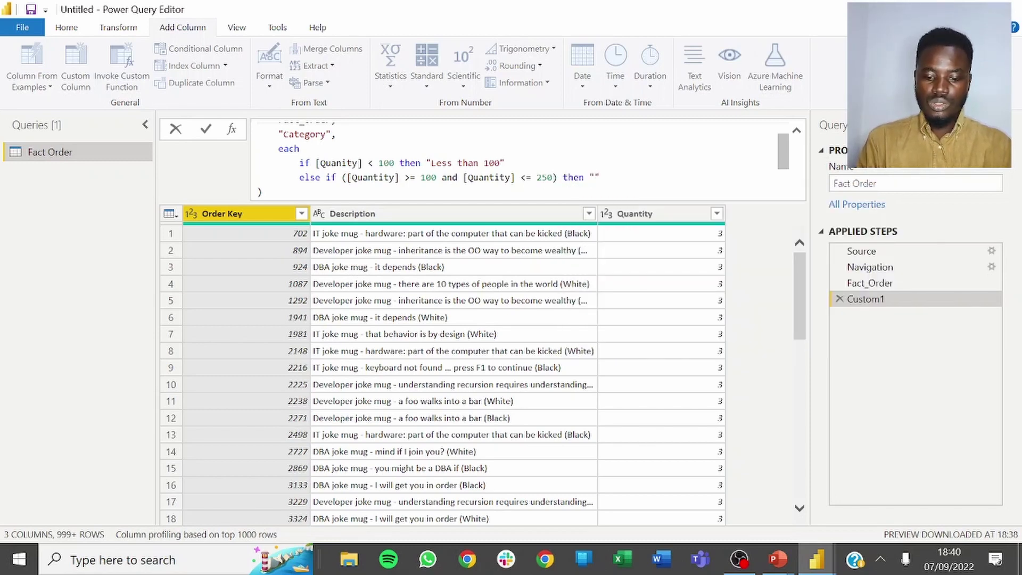
{"action": "type", "text": "Between "}
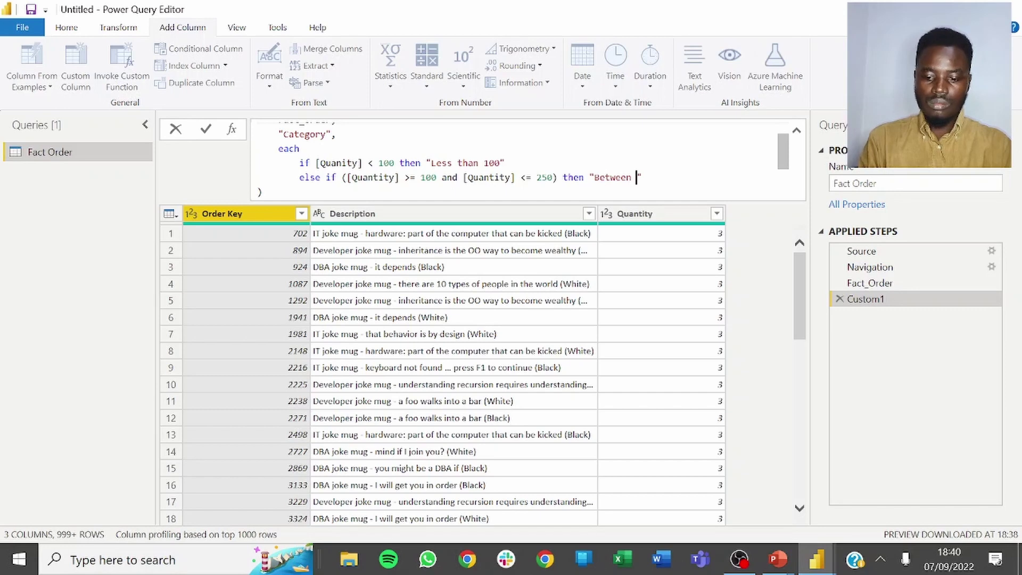
{"action": "type", "text": "100 and "}
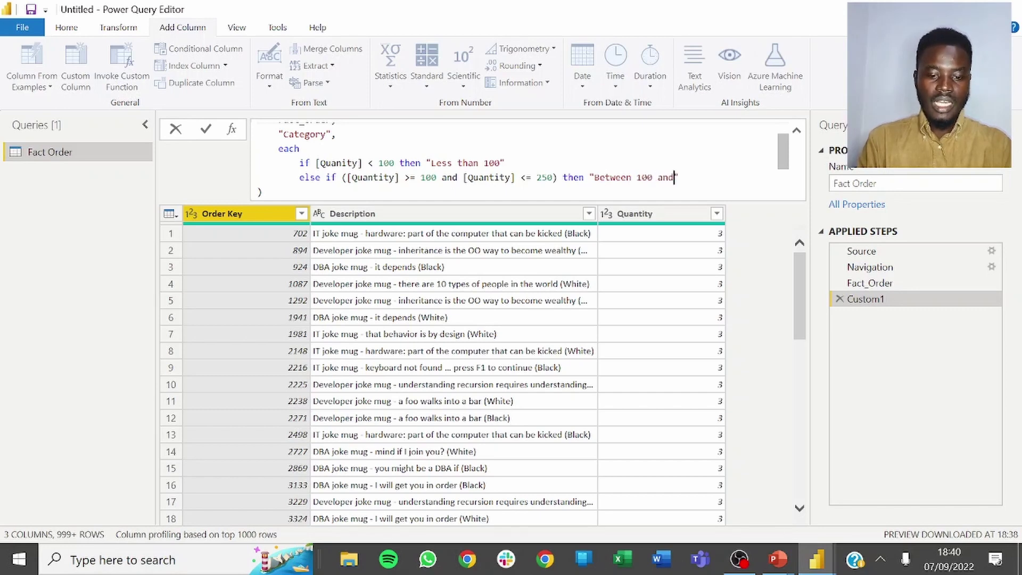
{"action": "type", "text": "250"}
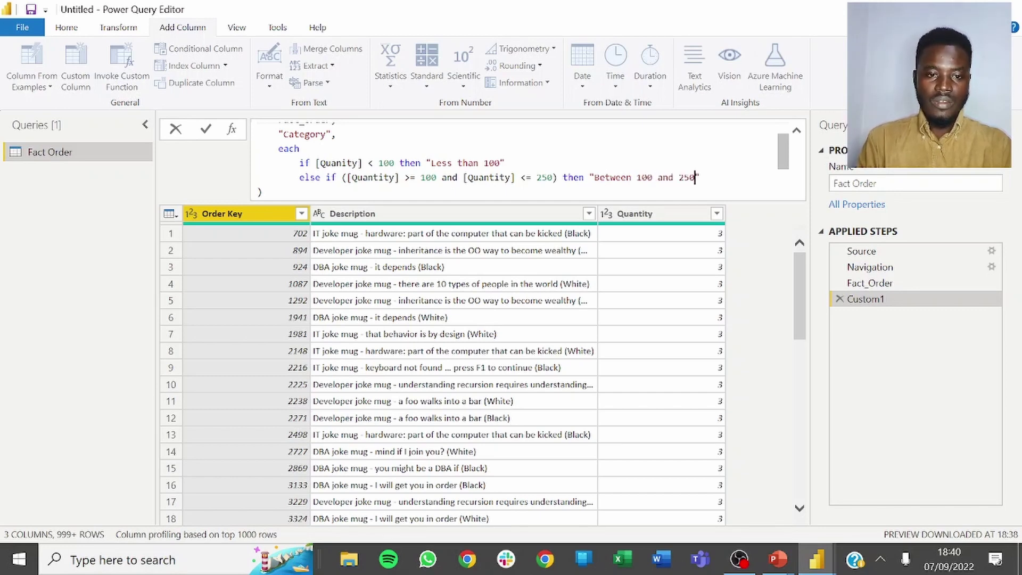
Step: Insert an empty line below the else if branch, before the closing parenthesis of the Table.AddColumn formula
{"action": "key", "text": "shift+Return"}
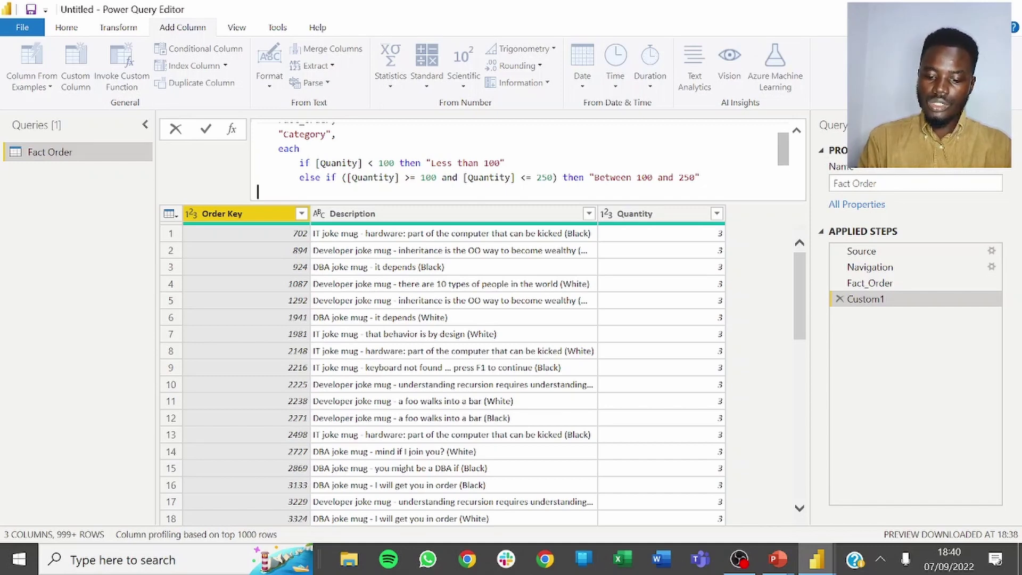
{"action": "key", "text": "Return"}
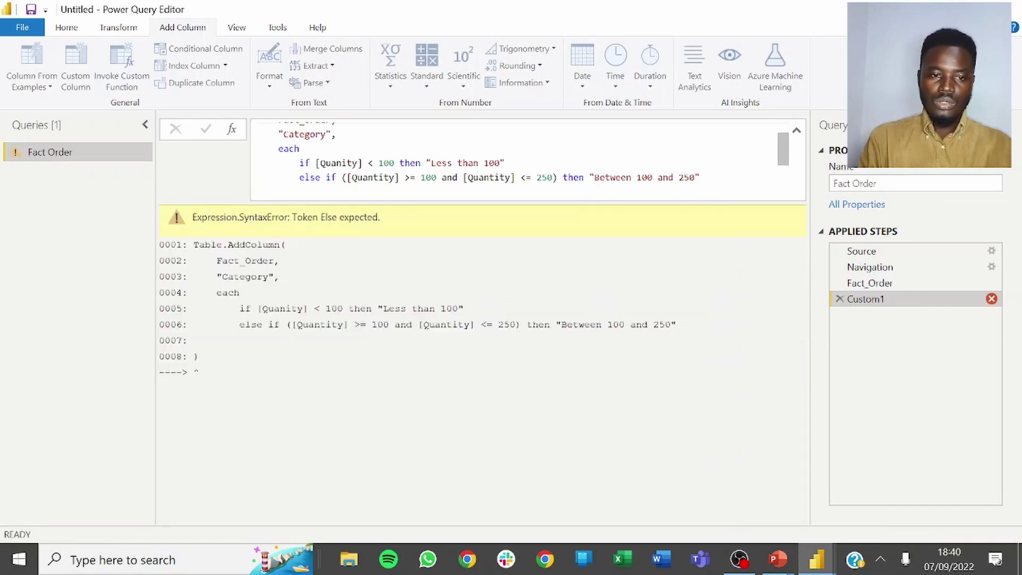
{"action": "left_click", "coordinate": [701, 177]}
{"action": "scroll", "coordinate": [527, 160], "scroll_direction": "down", "scroll_amount": 3}
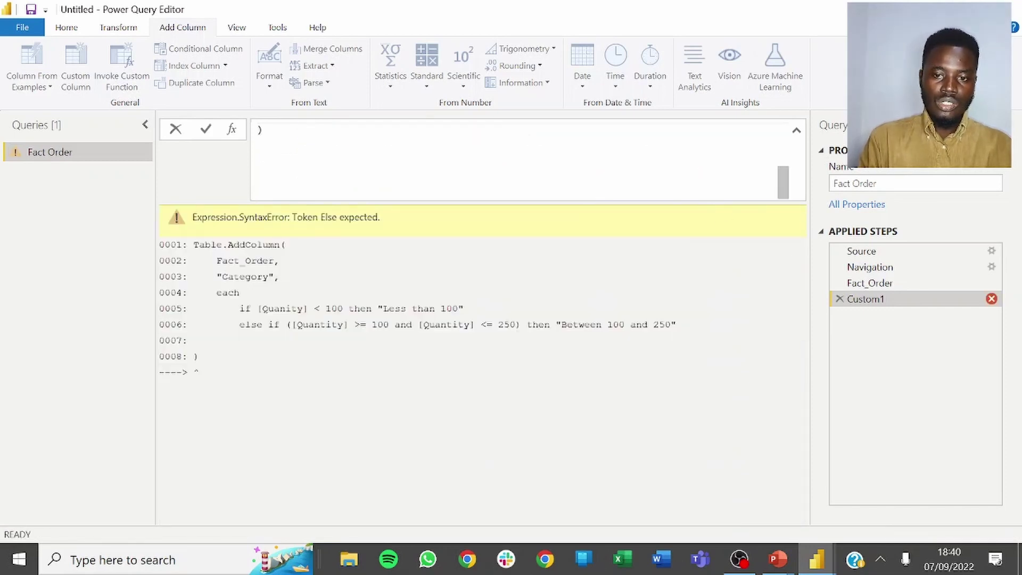
{"action": "scroll", "coordinate": [526, 159], "scroll_direction": "up", "scroll_amount": 1}
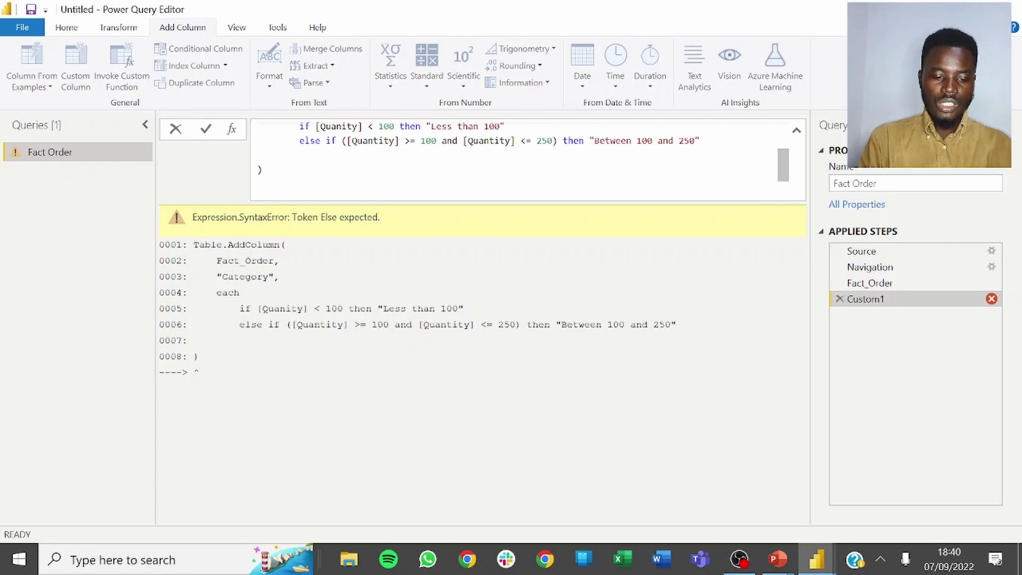
{"action": "key", "text": "Return"}
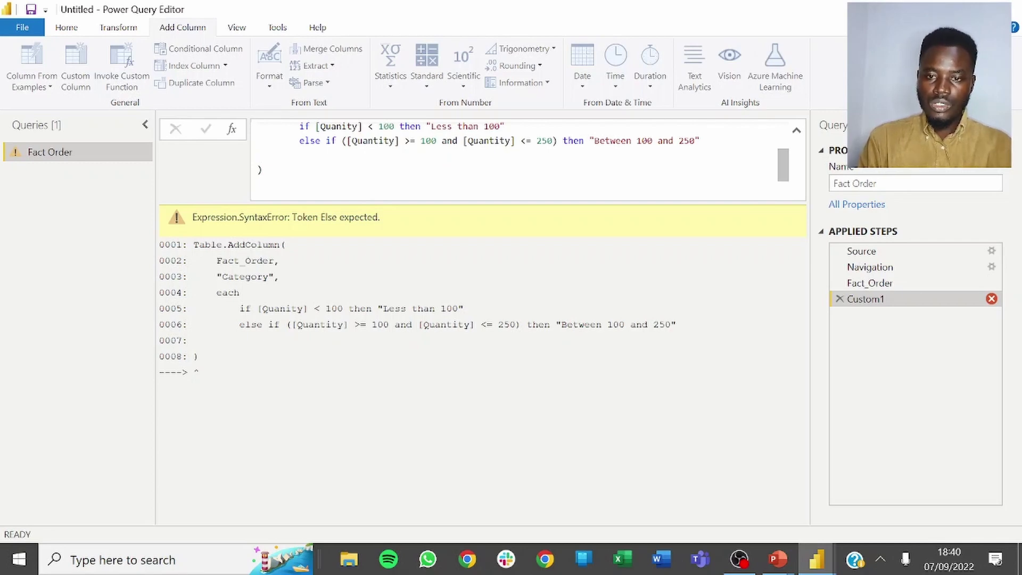
{"action": "left_click", "coordinate": [260, 169]}
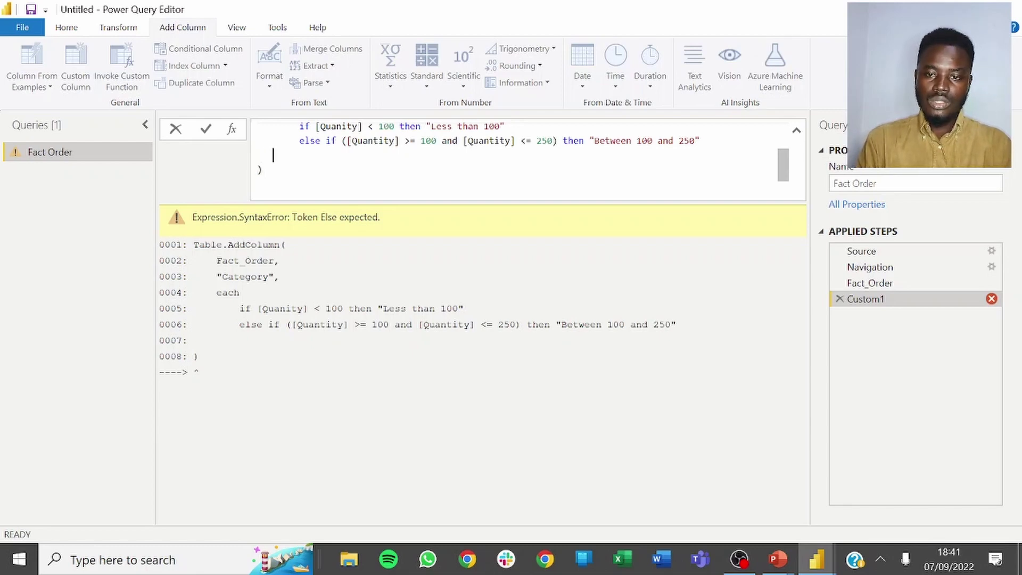
Step: Add a final else branch that returns the text "More than 250"
{"action": "type", "text": "else \"More than 20"}
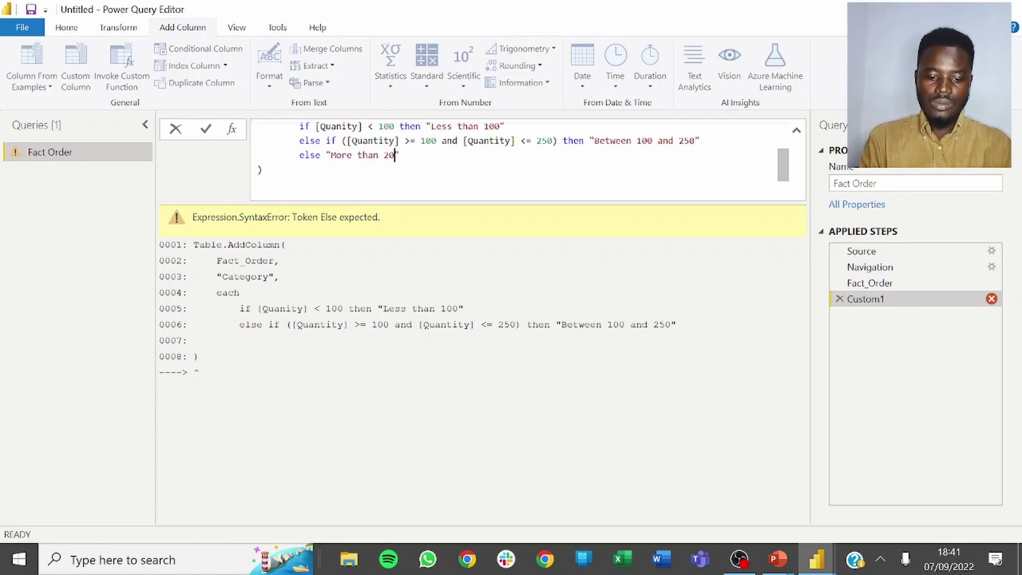
{"action": "type", "text": "50"}
{"action": "key", "text": "BackSpace"}
{"action": "key", "text": "BackSpace"}
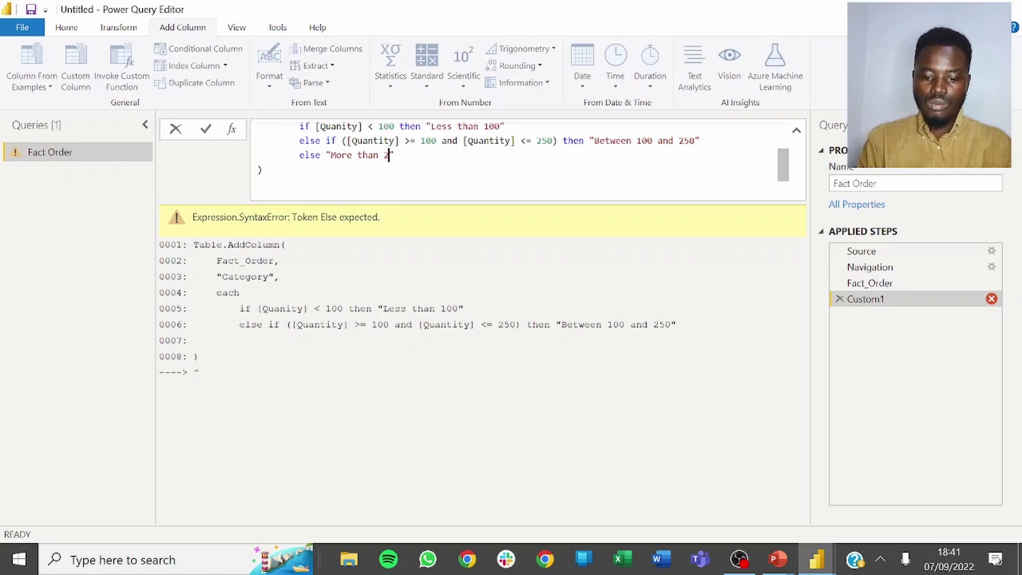
{"action": "type", "text": "50"}
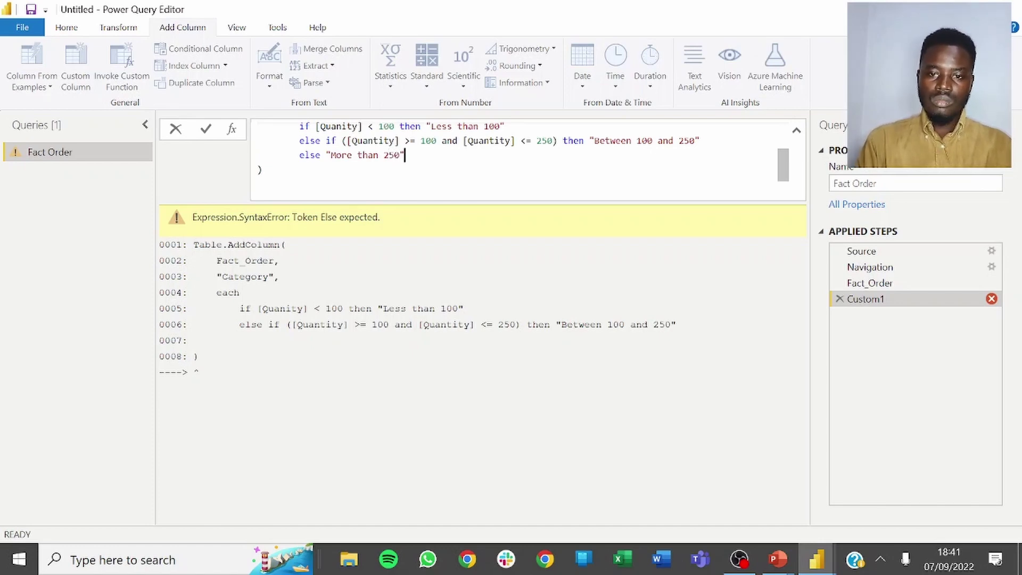
Step: Add Text.Type as the column type argument after the else branch and commit the formula
{"action": "key", "text": "End"}
{"action": "type", "text": ","}
{"action": "key", "text": "Return"}
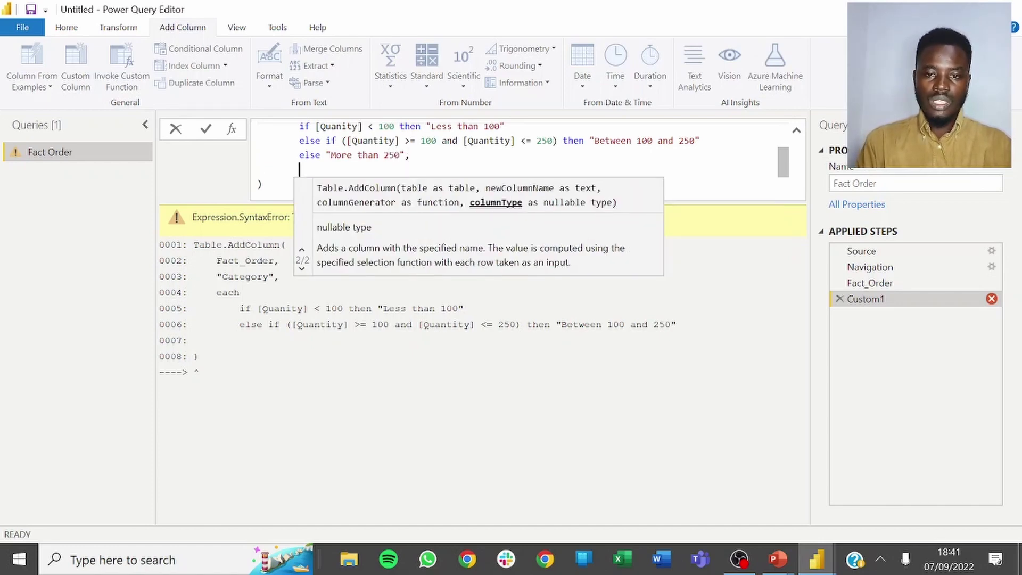
{"action": "type", "text": "T"}
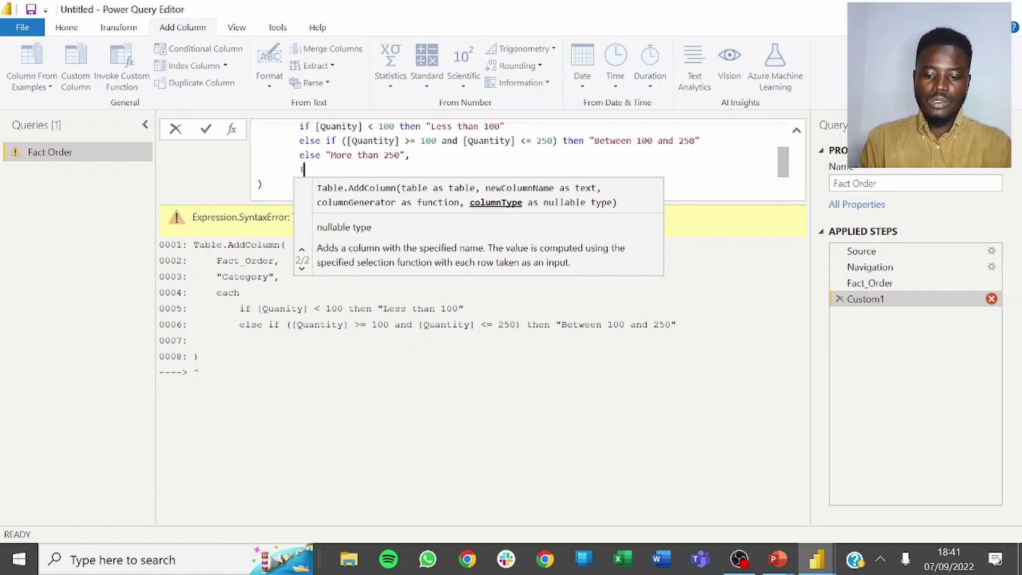
{"action": "type", "text": "Ext.Type"}
{"action": "key", "text": "Tab"}
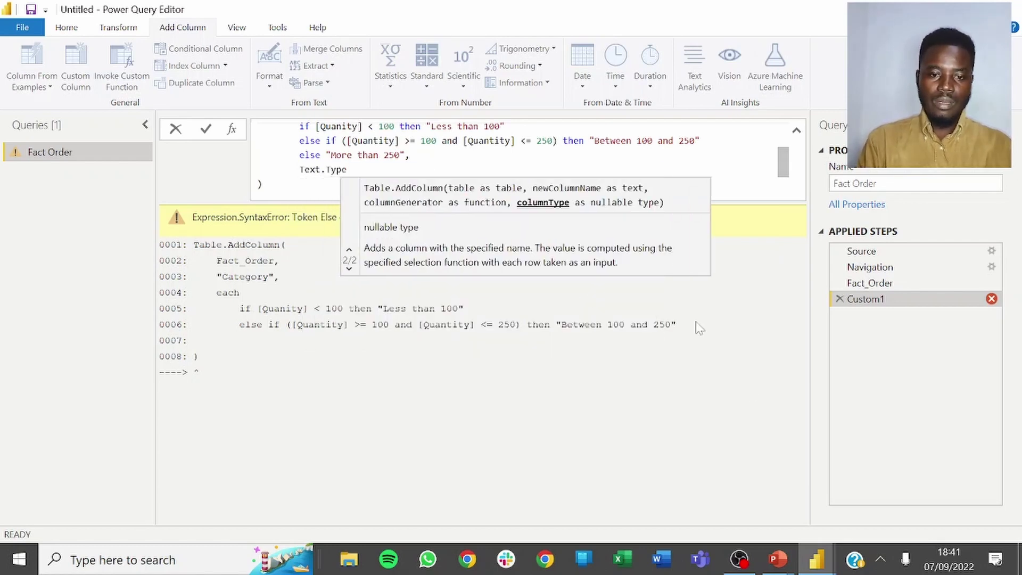
{"action": "left_click", "coordinate": [749, 395]}
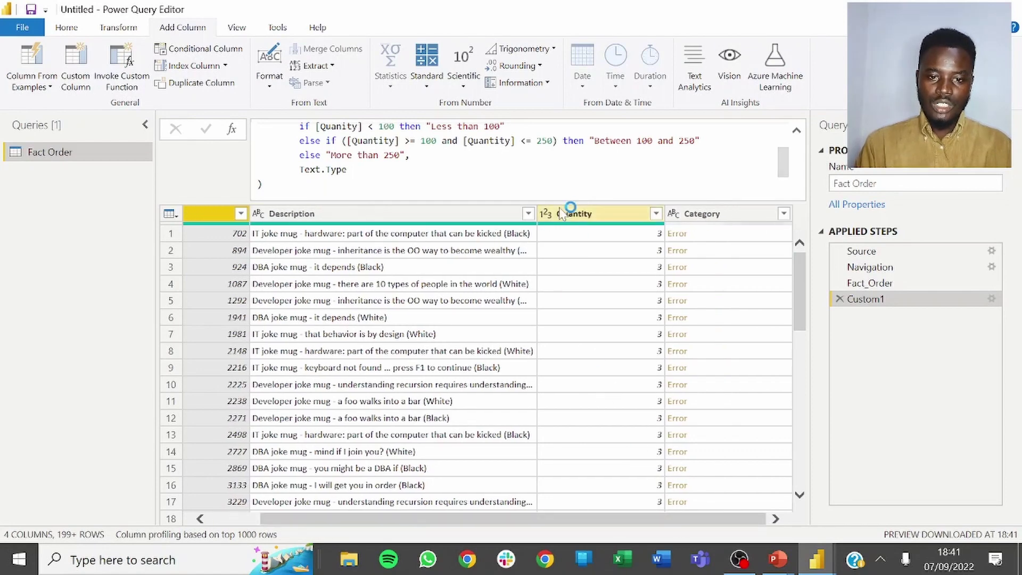
Step: Correct the misspelled field name in the first if condition to [Quantity] and commit the formula
{"action": "scroll", "coordinate": [532, 159], "scroll_direction": "up", "scroll_amount": 1}
{"action": "scroll", "coordinate": [527, 160], "scroll_direction": "down", "scroll_amount": 1}
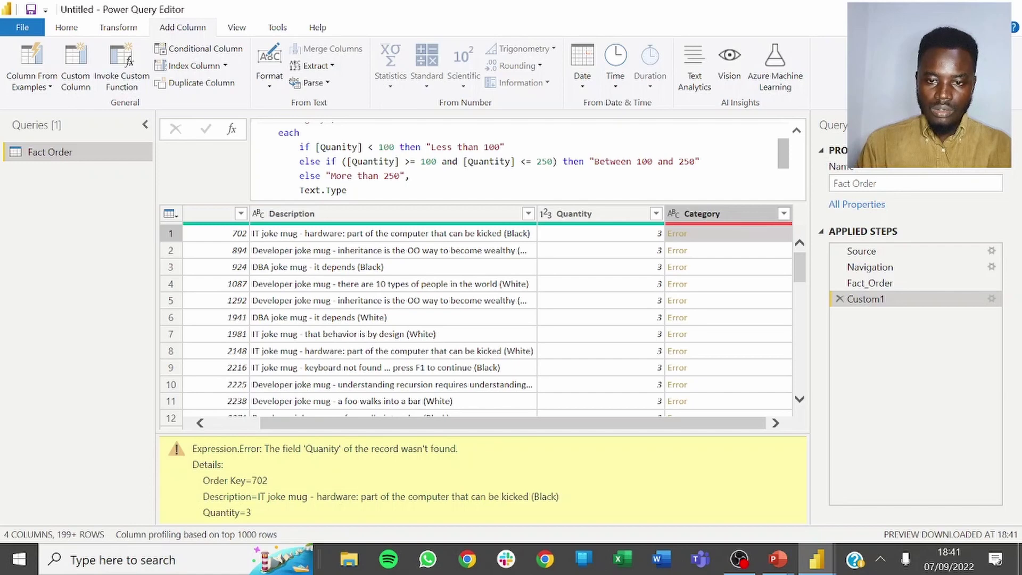
{"action": "left_click", "coordinate": [340, 146]}
{"action": "type", "text": "t"}
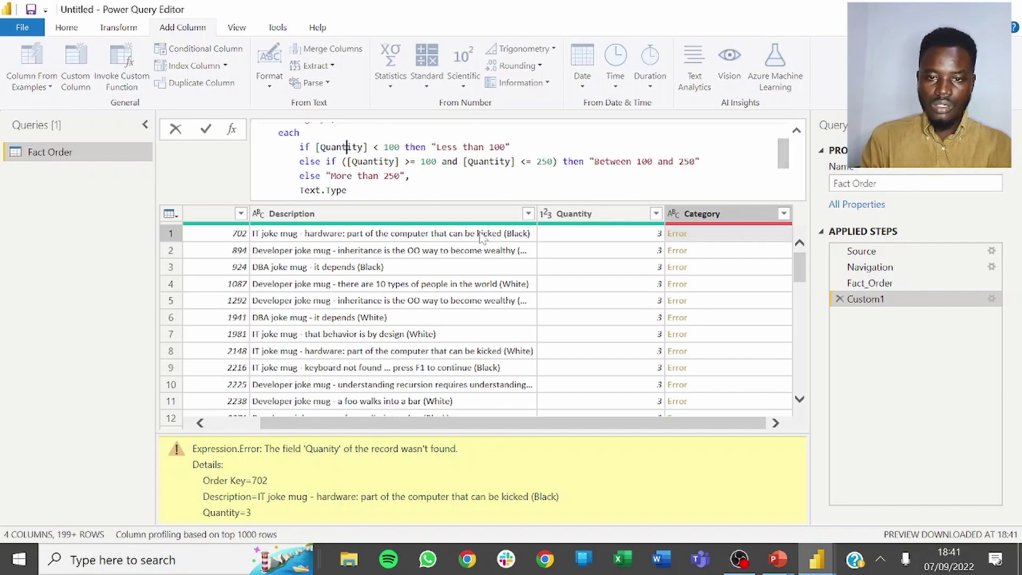
{"action": "key", "text": "Return"}
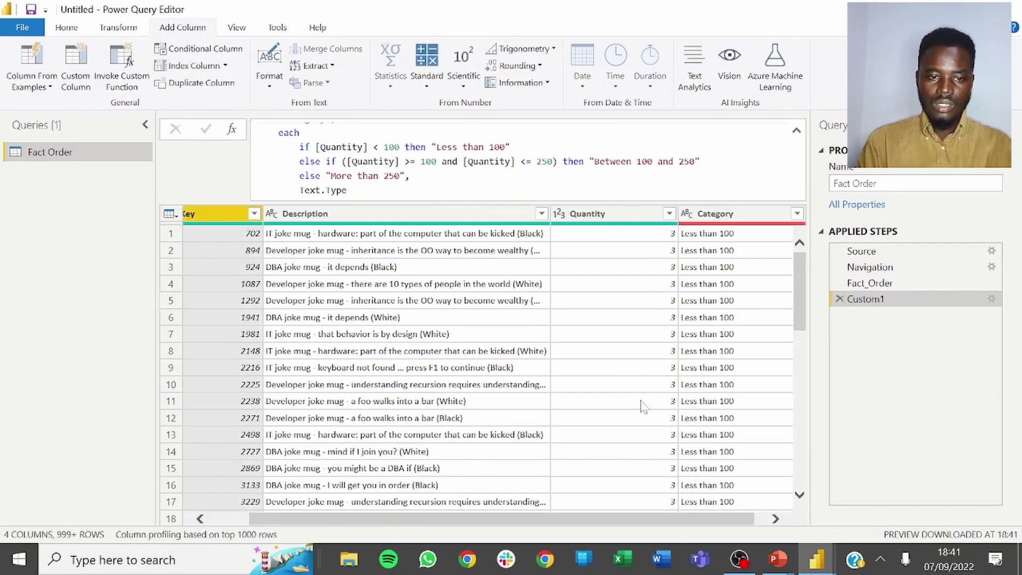
Step: Refresh the preview of the Fact Order query
{"action": "left_click_drag", "start_coordinate": [649, 526], "coordinate": [850, 526]}
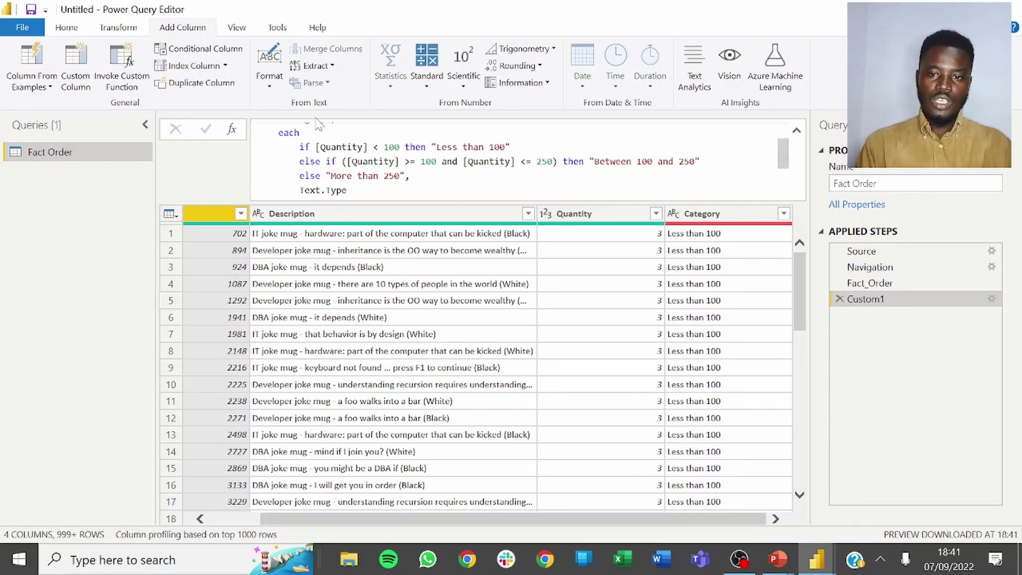
{"action": "left_click", "coordinate": [118, 27]}
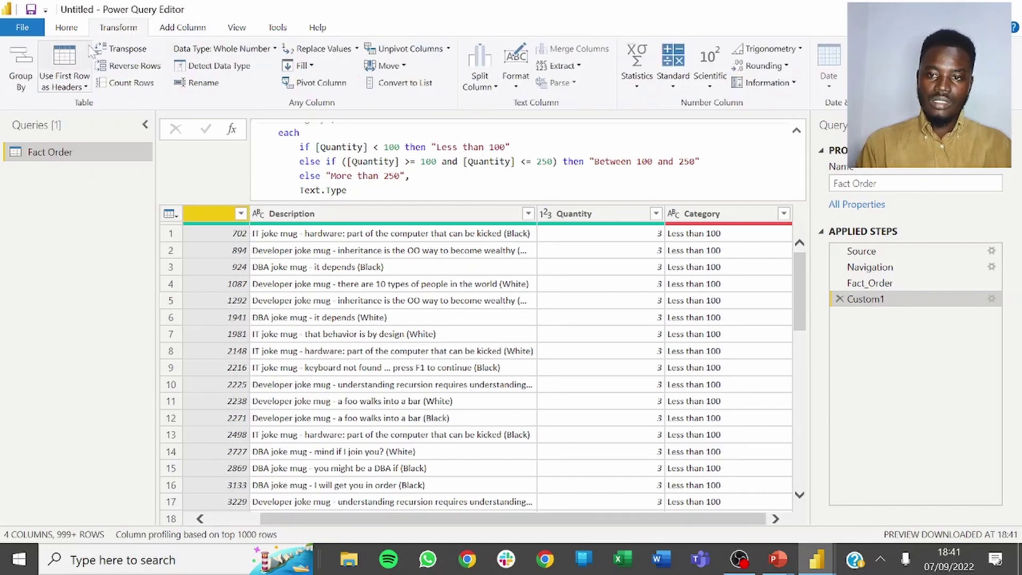
{"action": "left_click", "coordinate": [66, 27]}
{"action": "left_click", "coordinate": [293, 67]}
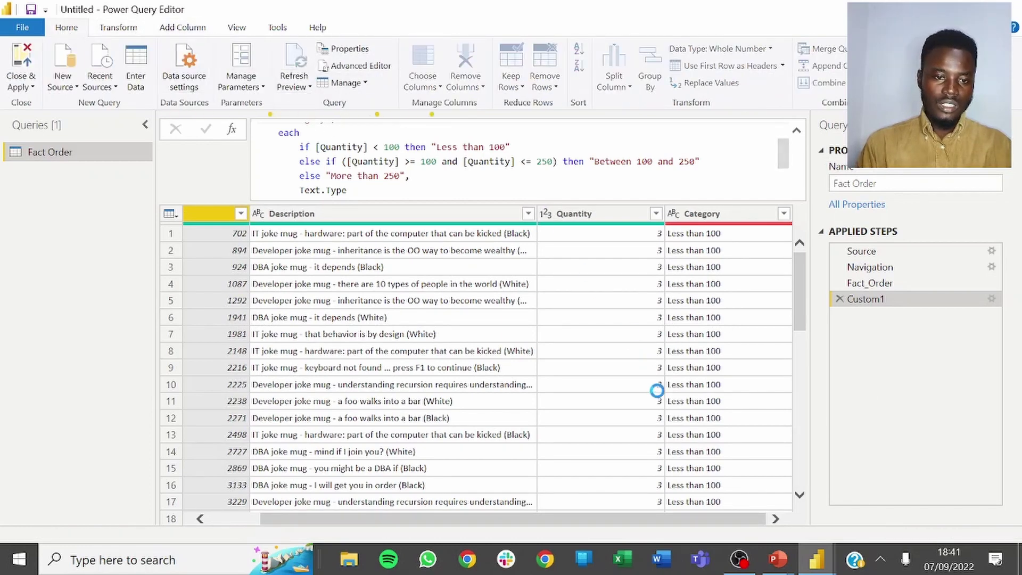
{"action": "left_click_drag", "start_coordinate": [704, 519], "coordinate": [777, 513]}
Step: Load all values of the Category column and filter it to only "More than 250"
{"action": "left_click", "coordinate": [753, 215]}
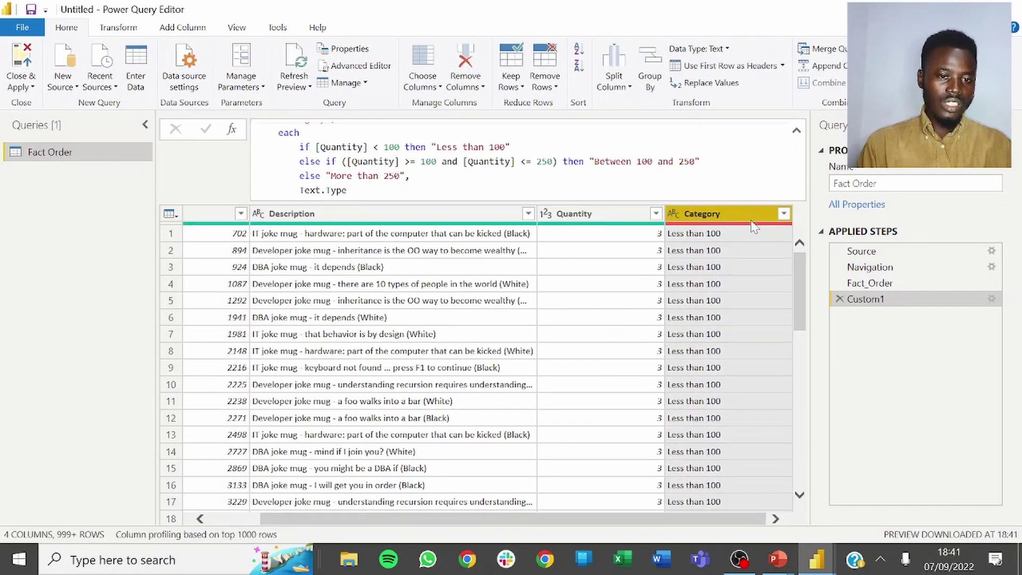
{"action": "left_click", "coordinate": [784, 214]}
{"action": "left_click", "coordinate": [748, 458]}
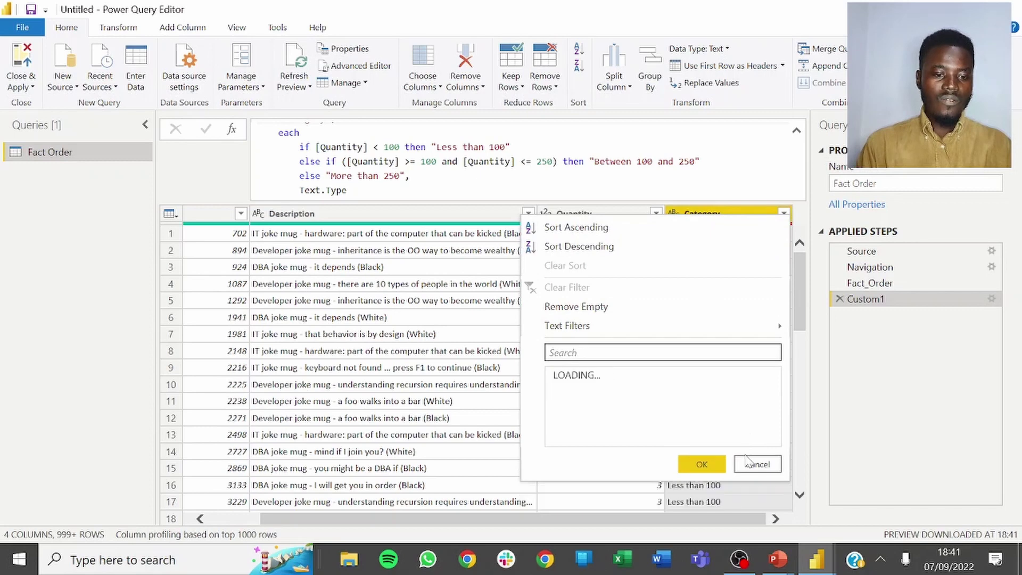
{"action": "left_click", "coordinate": [596, 407]}
{"action": "left_click", "coordinate": [585, 391]}
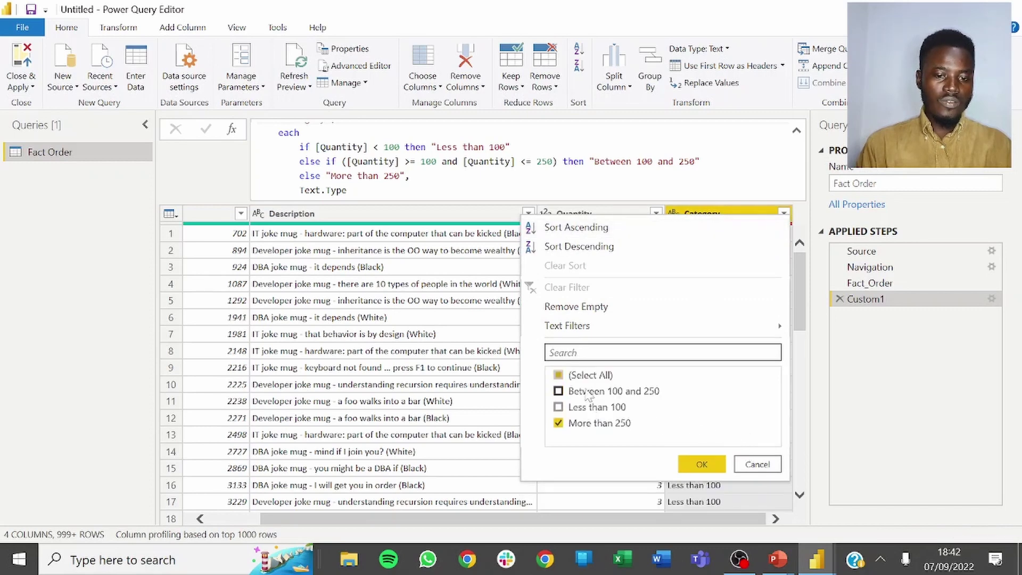
{"action": "left_click", "coordinate": [702, 464]}
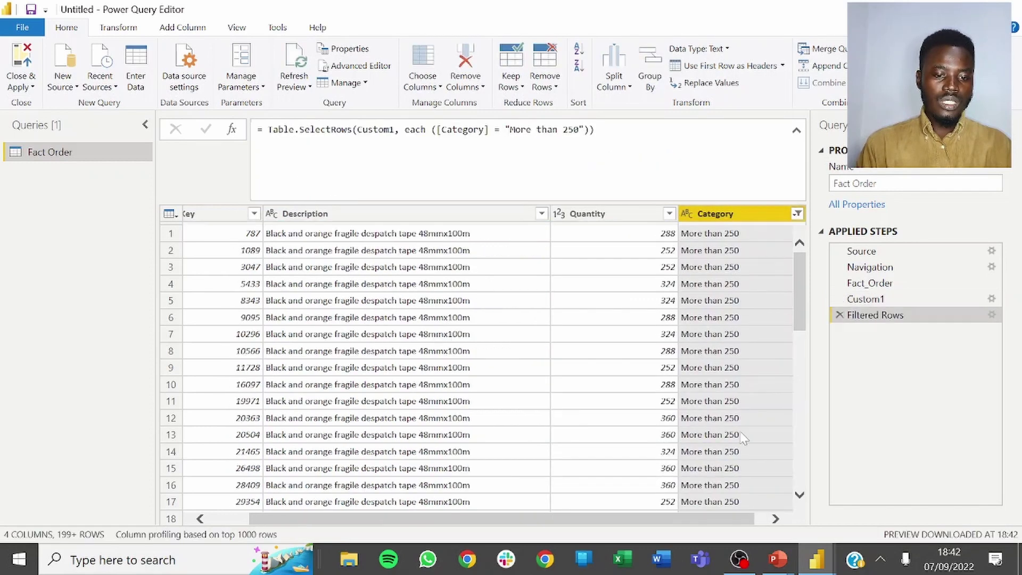
Step: Check the distinct Quantity values of the filtered rows and delete the Filtered Rows step
{"action": "left_click_drag", "start_coordinate": [585, 213], "coordinate": [669, 227]}
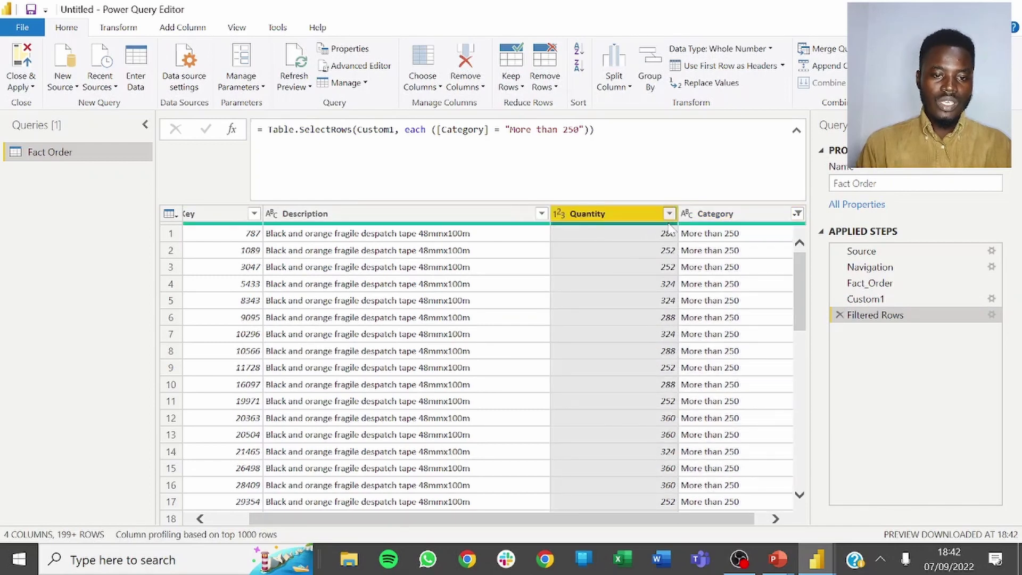
{"action": "left_click", "coordinate": [669, 214]}
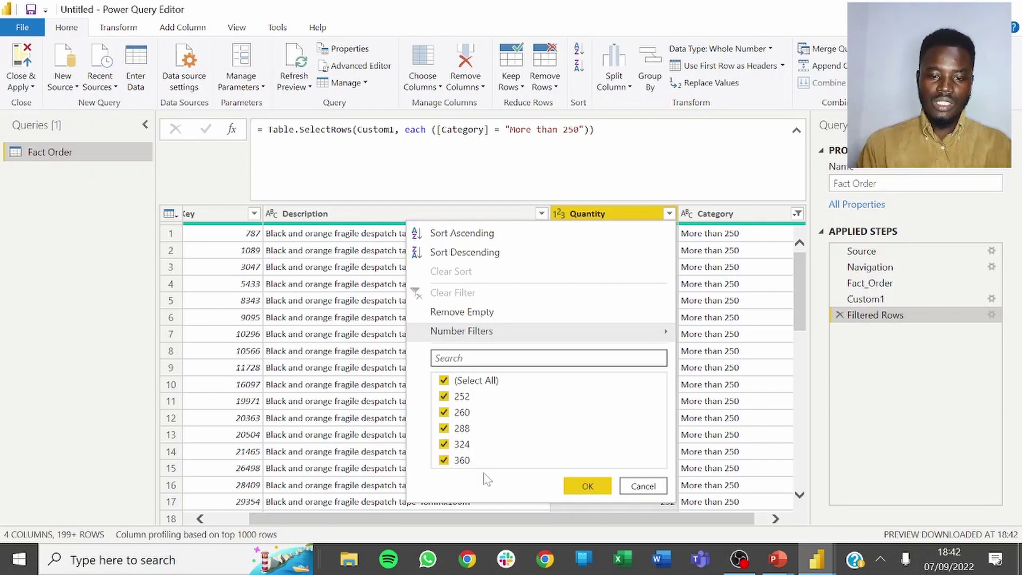
{"action": "left_click", "coordinate": [866, 434]}
{"action": "left_click", "coordinate": [840, 315]}
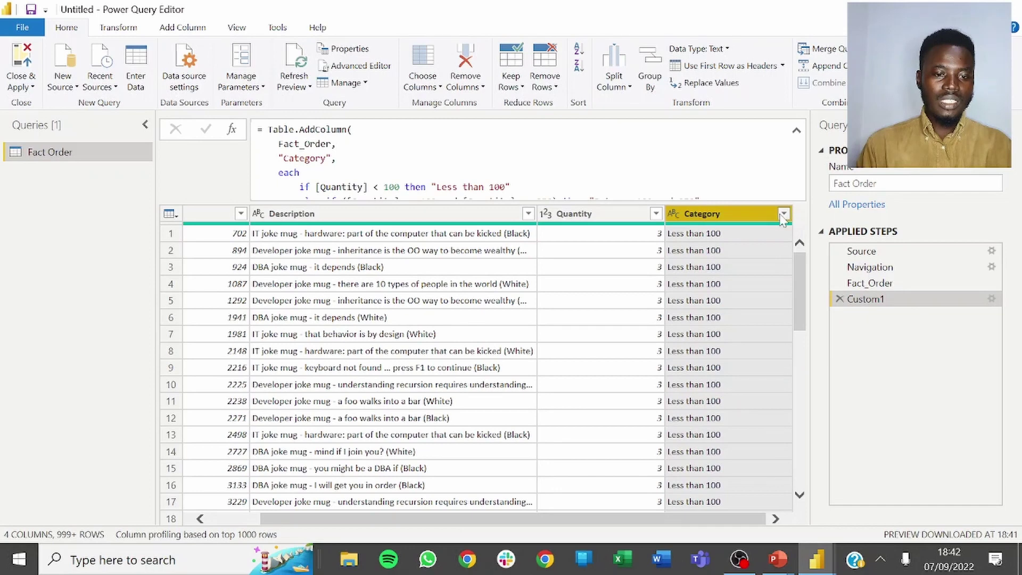
Step: Load all values of the Category column and filter it to only "Between 100 and 250"
{"action": "left_click", "coordinate": [783, 214]}
{"action": "left_click", "coordinate": [745, 467]}
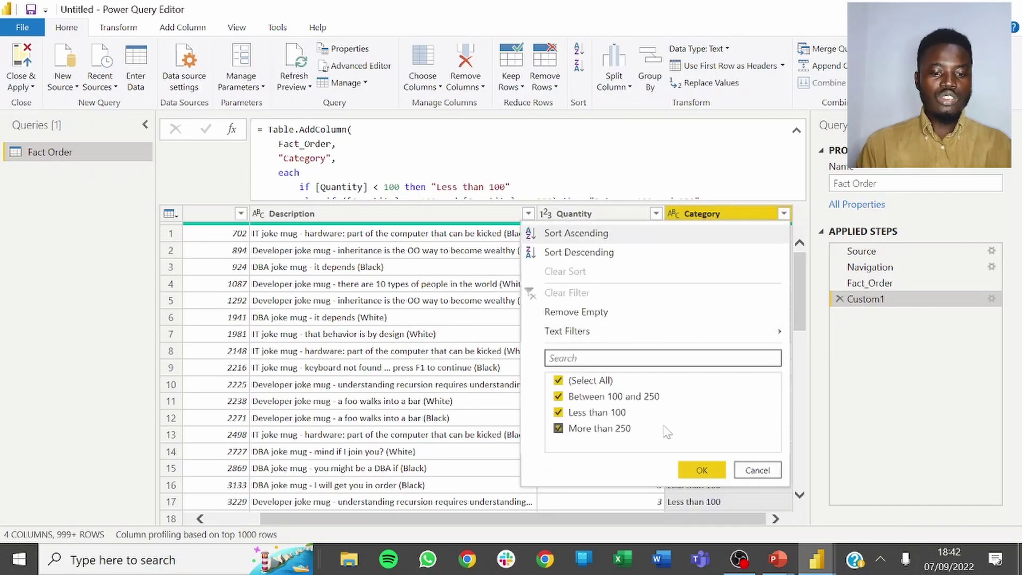
{"action": "left_click", "coordinate": [583, 398]}
{"action": "left_click", "coordinate": [585, 413]}
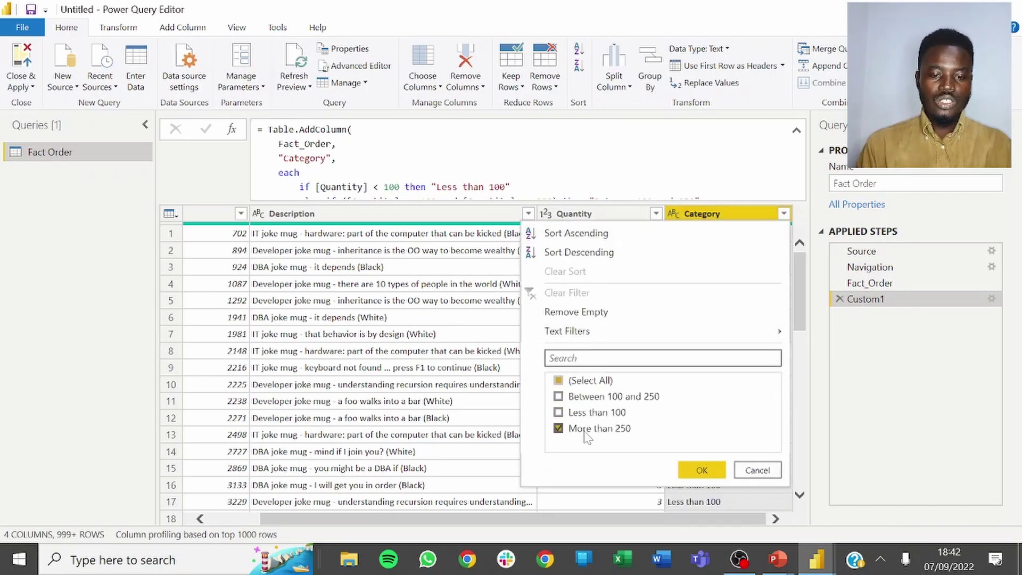
{"action": "left_click", "coordinate": [588, 383]}
{"action": "left_click", "coordinate": [584, 382]}
{"action": "left_click", "coordinate": [590, 398]}
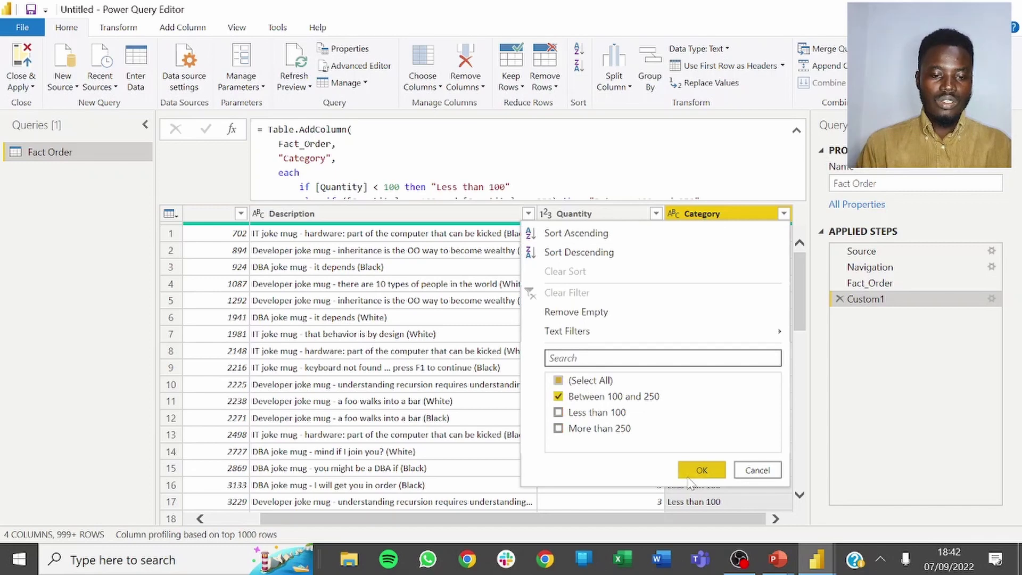
{"action": "left_click", "coordinate": [694, 471]}
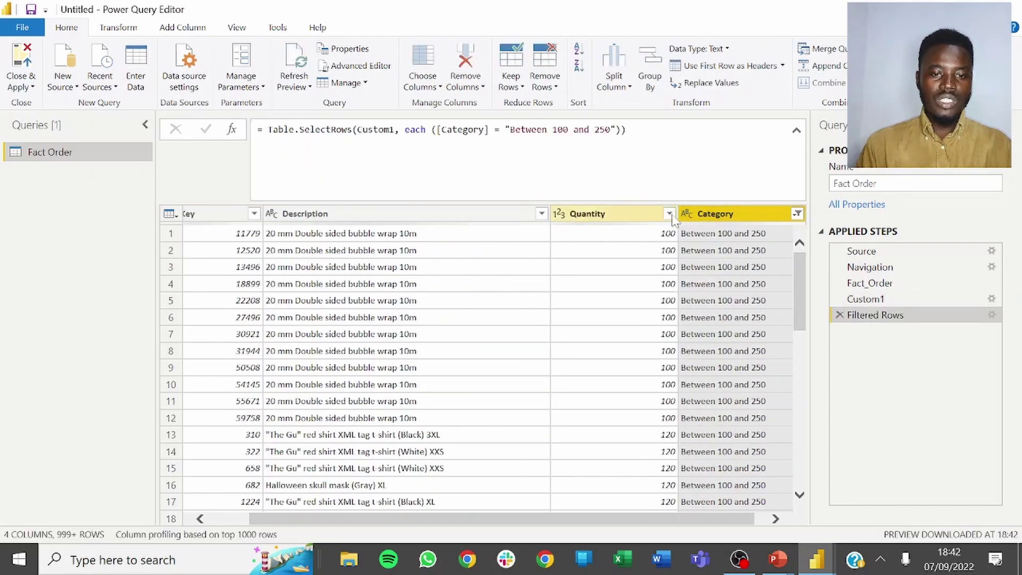
Step: Check the Quantity values of the "Between 100 and 250" rows through to the highest, and delete the Filtered Rows step
{"action": "left_click", "coordinate": [669, 213]}
{"action": "left_click", "coordinate": [636, 494]}
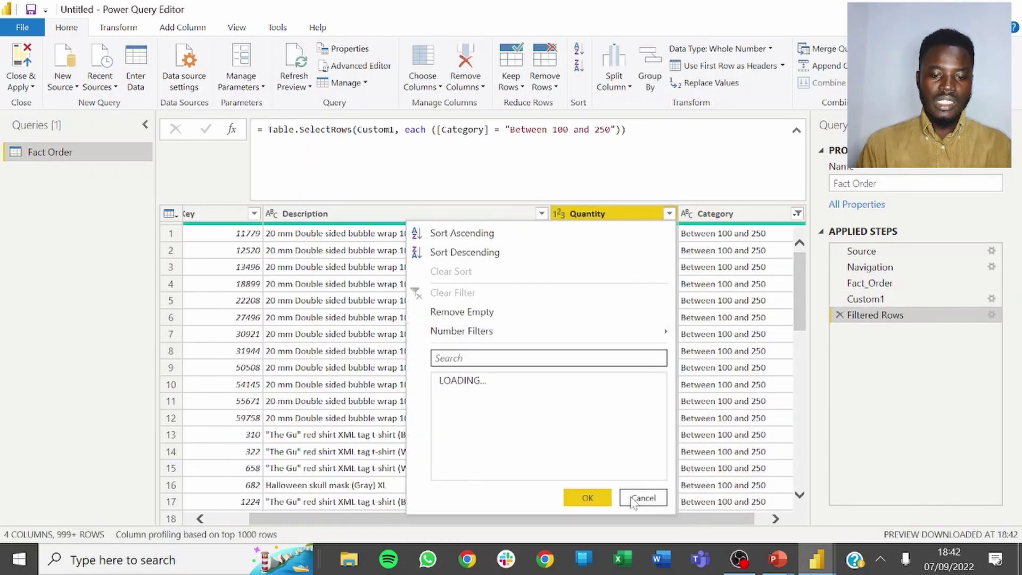
{"action": "scroll", "coordinate": [585, 456], "scroll_direction": "down", "scroll_amount": 7}
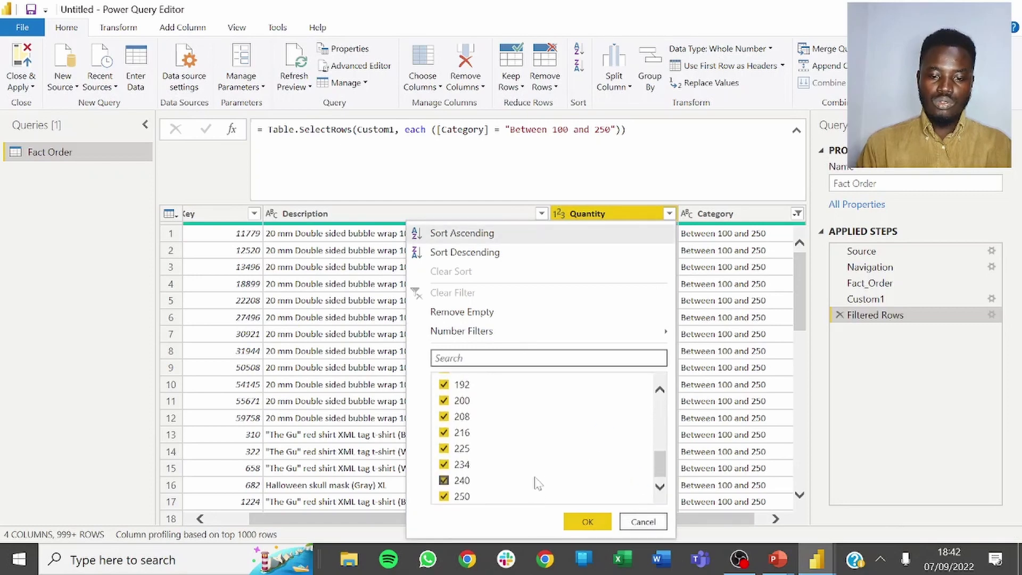
{"action": "left_click", "coordinate": [642, 522]}
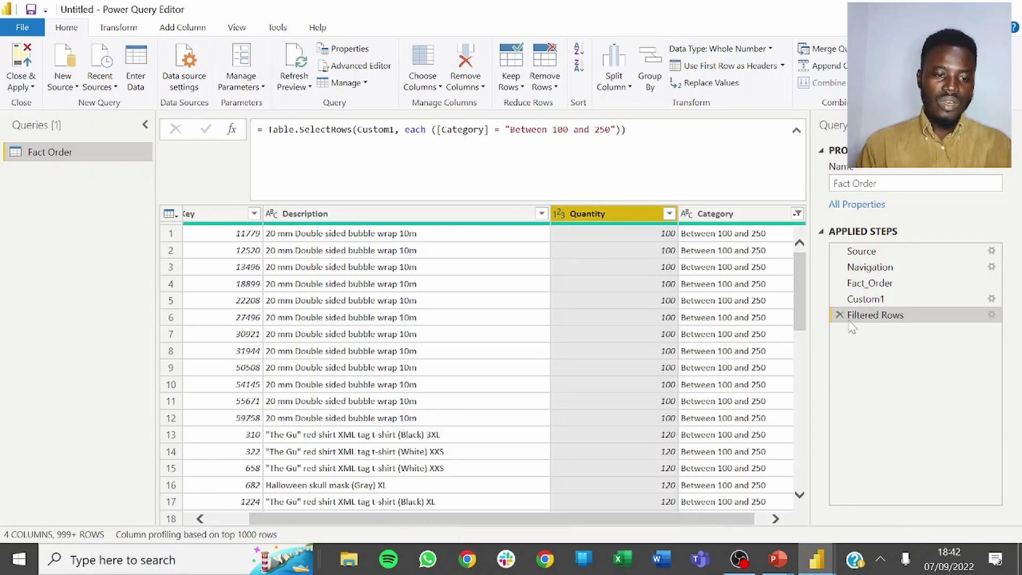
{"action": "left_click", "coordinate": [839, 315]}
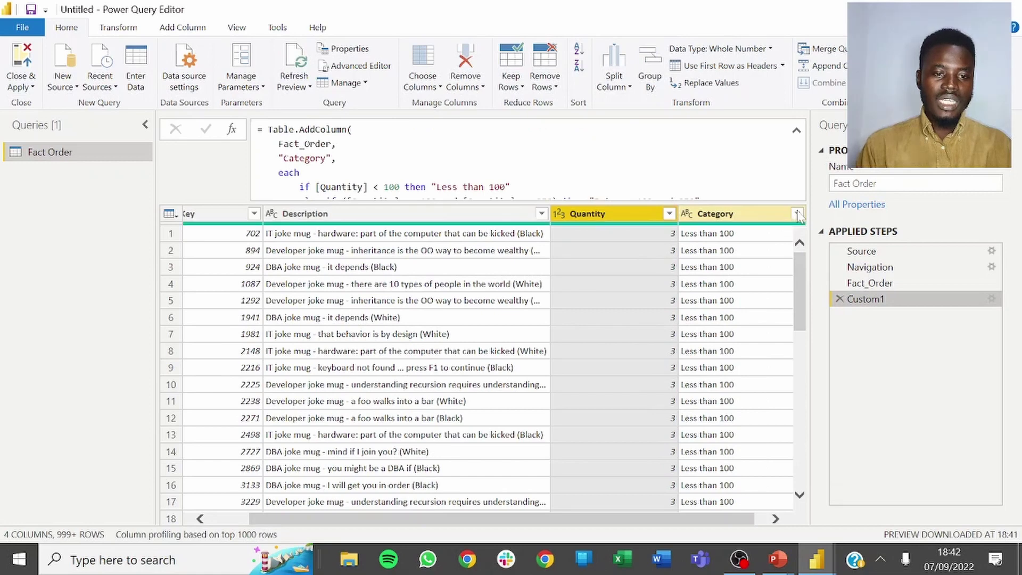
Step: Load all values of the Category column and filter it to only "Less than 100"
{"action": "left_click", "coordinate": [797, 214]}
{"action": "left_click", "coordinate": [785, 213]}
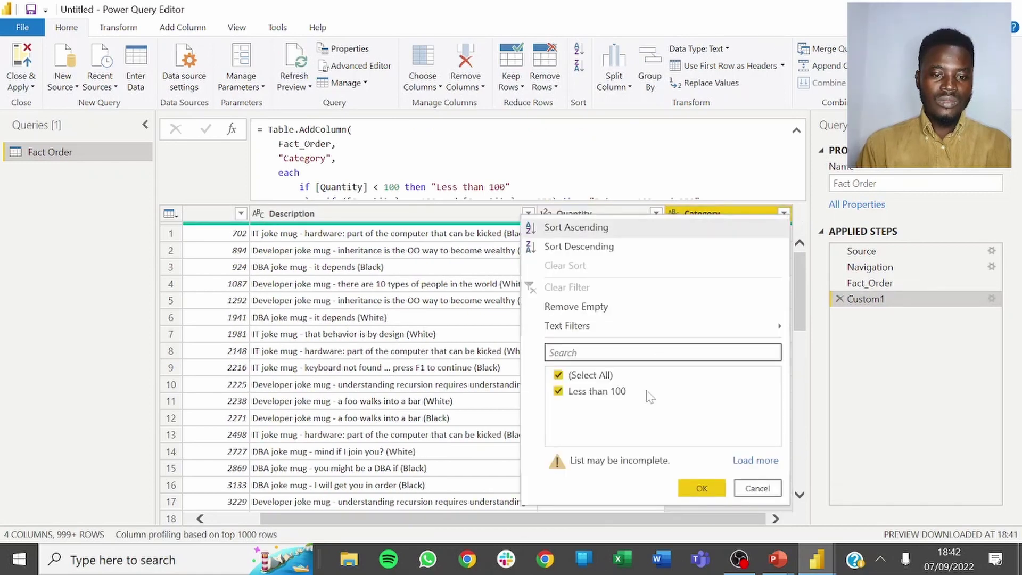
{"action": "left_click", "coordinate": [755, 460]}
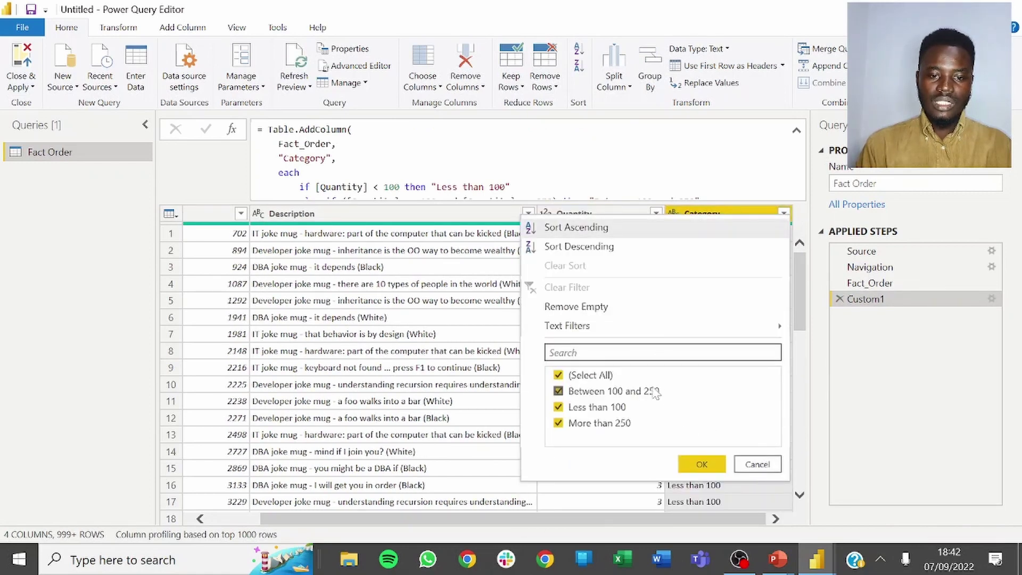
{"action": "left_click", "coordinate": [580, 392]}
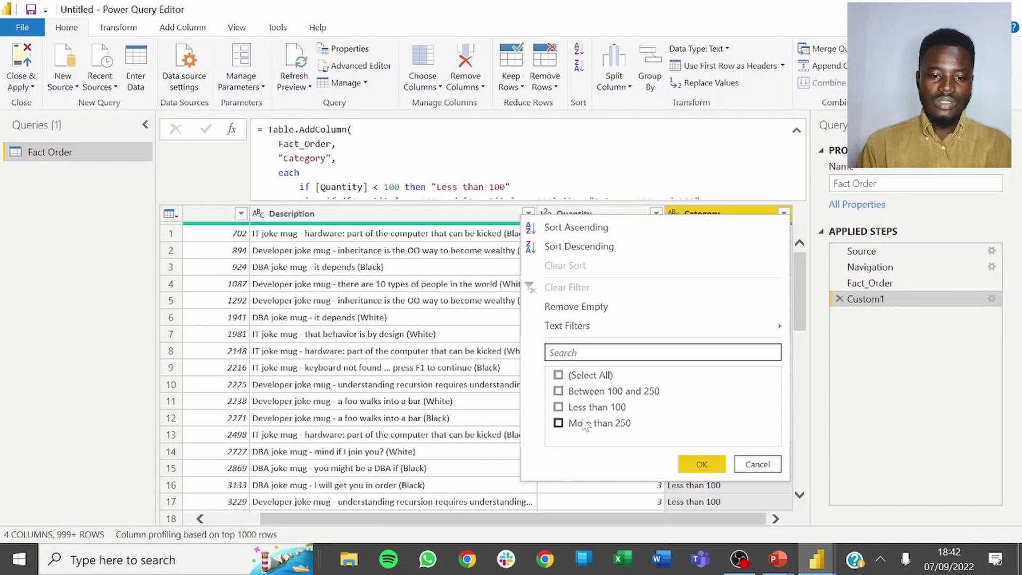
{"action": "left_click", "coordinate": [585, 424]}
{"action": "left_click", "coordinate": [697, 464]}
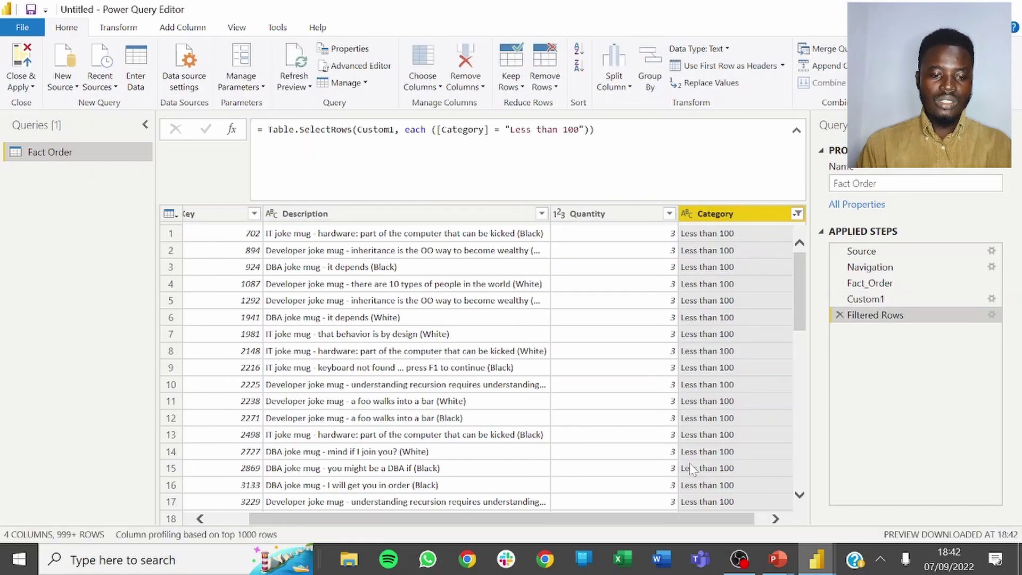
Step: Load all distinct Quantity values of the "Less than 100" rows and check them through to the highest
{"action": "left_click", "coordinate": [669, 214]}
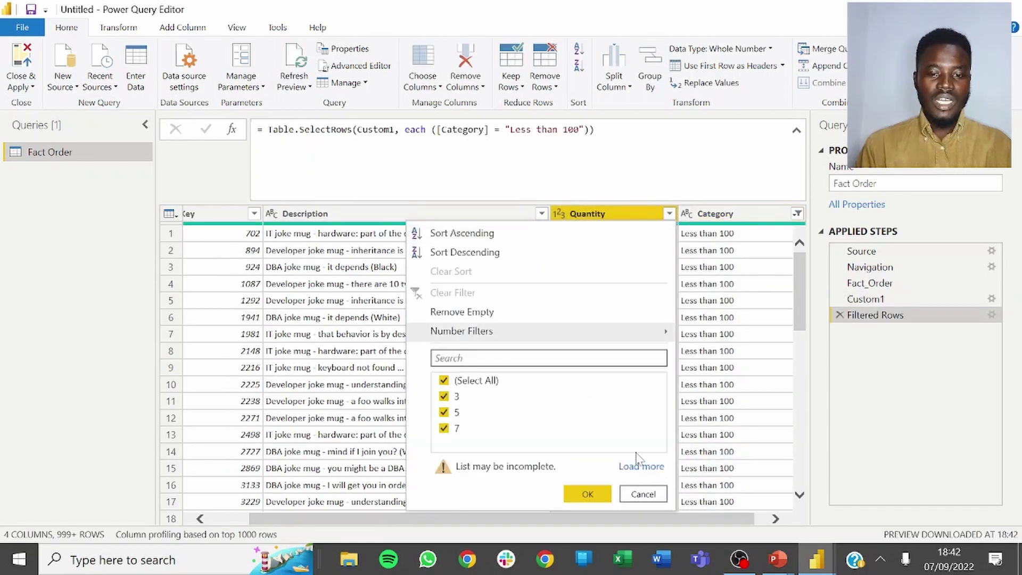
{"action": "left_click", "coordinate": [641, 466]}
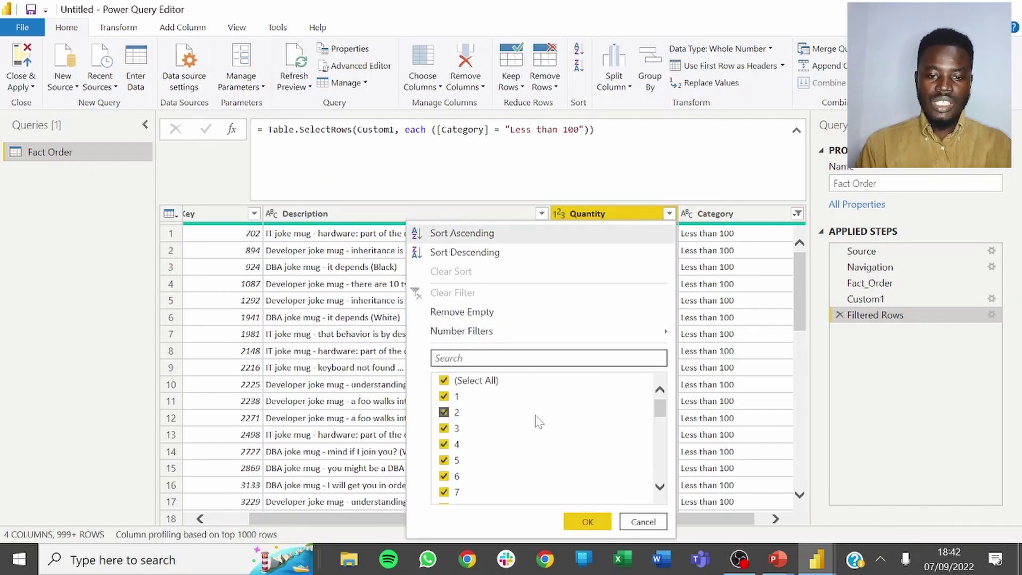
{"action": "scroll", "coordinate": [530, 467], "scroll_direction": "down", "scroll_amount": 2}
{"action": "scroll", "coordinate": [530, 466], "scroll_direction": "down", "scroll_amount": 6}
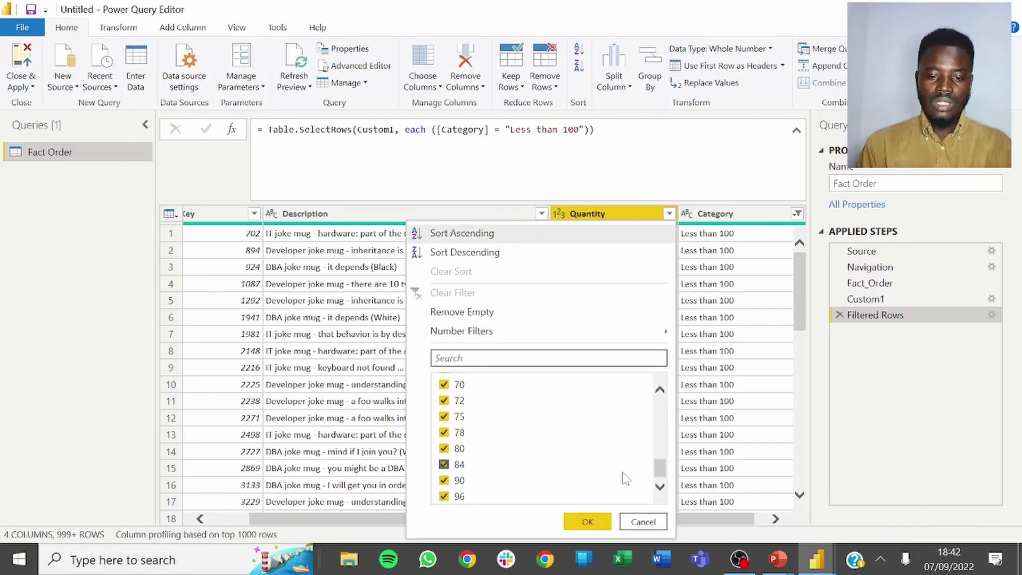
{"action": "left_click", "coordinate": [588, 521]}
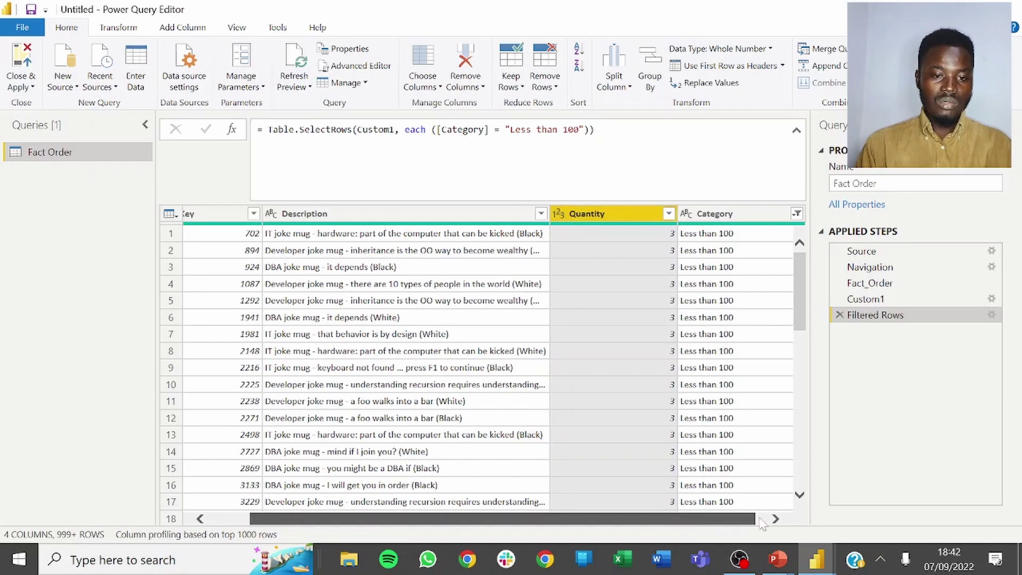
Step: Switch to the PowerPoint slide show to reread the Day 21 challenge instructions, and return to Power Query Editor
{"action": "key", "text": "alt+Tab"}
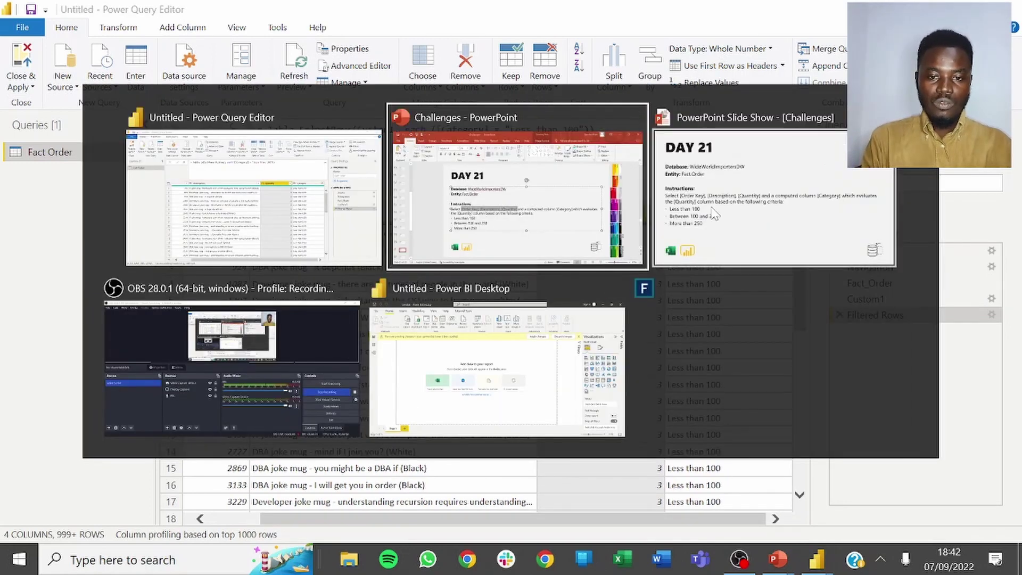
{"action": "left_click", "coordinate": [730, 214]}
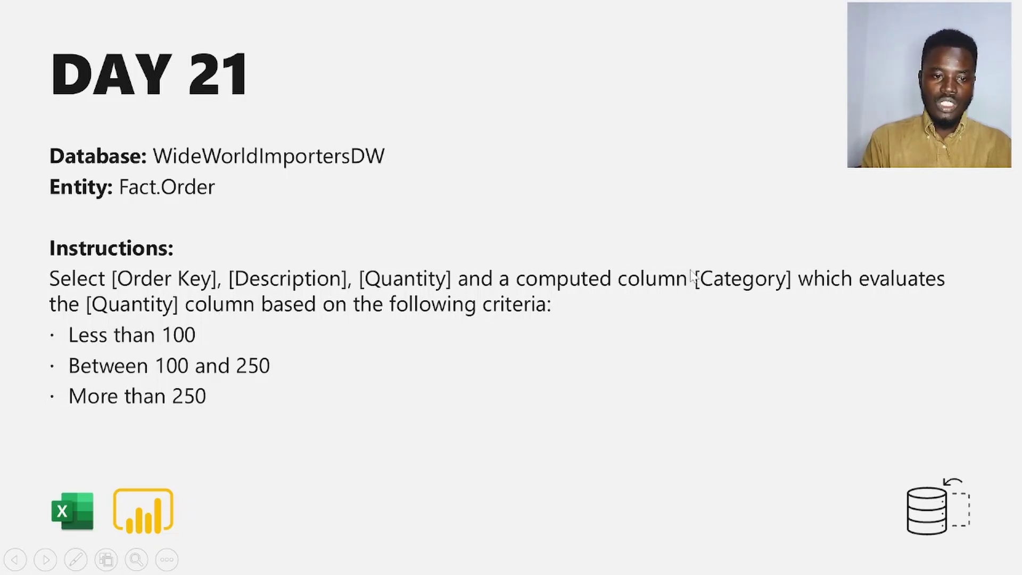
{"action": "key", "text": "alt+Tab"}
{"action": "left_click", "coordinate": [565, 223]}
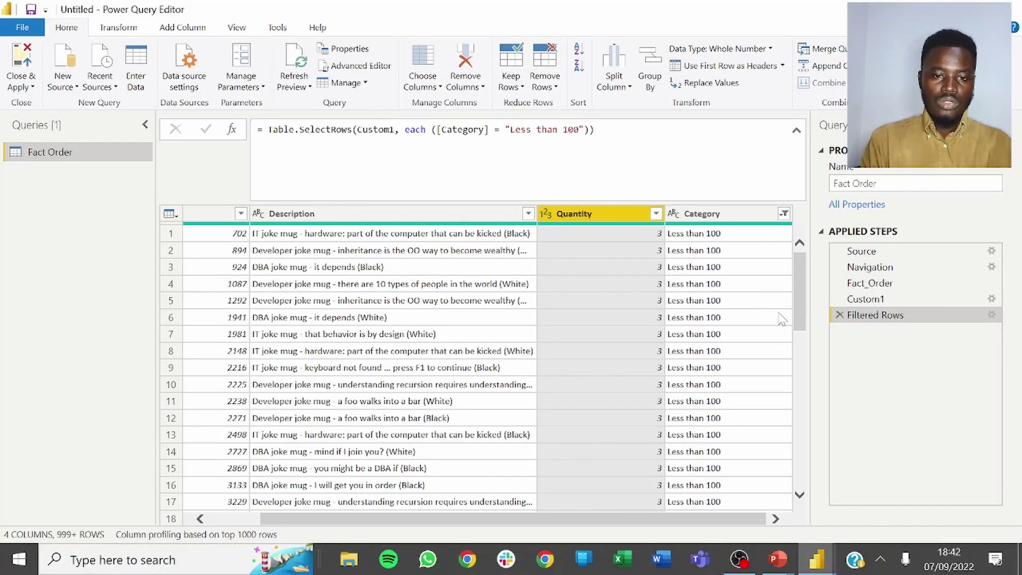
Step: View the native query of the Filtered Rows step and close it after reading the generated SQL
{"action": "right_click", "coordinate": [869, 302]}
{"action": "left_click", "coordinate": [842, 367]}
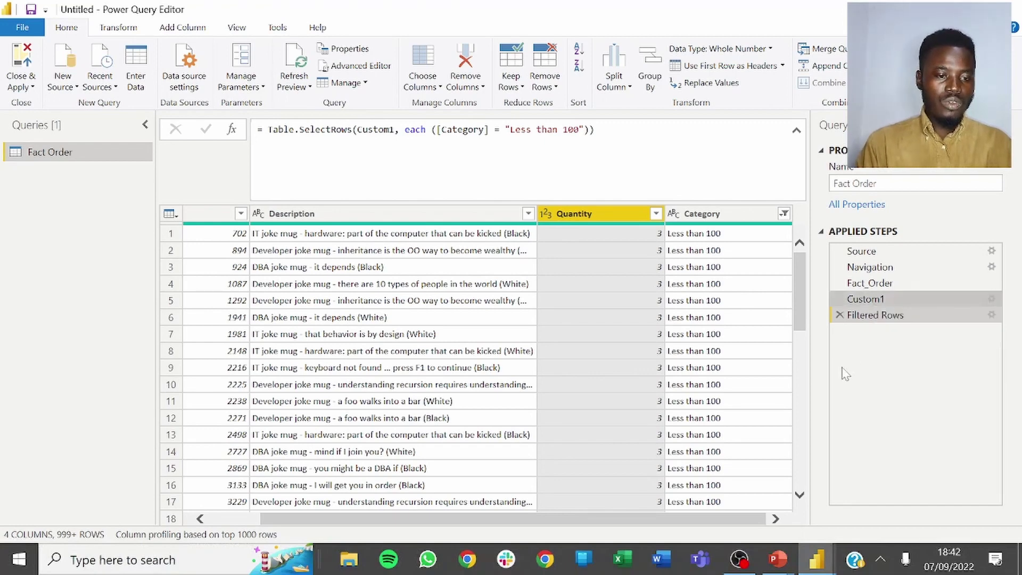
{"action": "right_click", "coordinate": [884, 317]}
{"action": "left_click", "coordinate": [929, 464]}
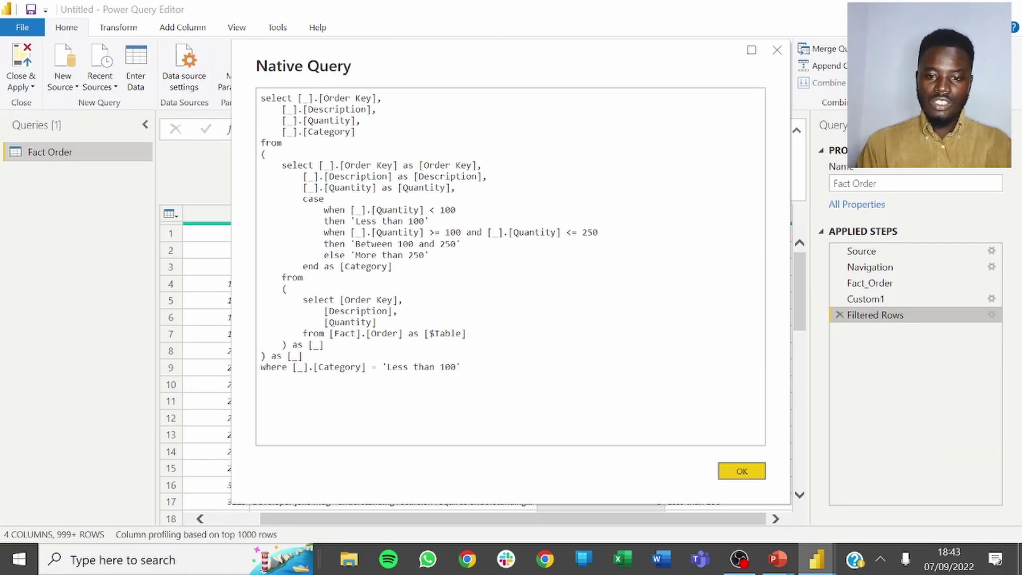
{"action": "left_click", "coordinate": [740, 470]}
Step: Delete the Filtered Rows step and rename the Custom1 step as "Add Column: Category"
{"action": "left_click", "coordinate": [840, 315]}
{"action": "right_click", "coordinate": [867, 299]}
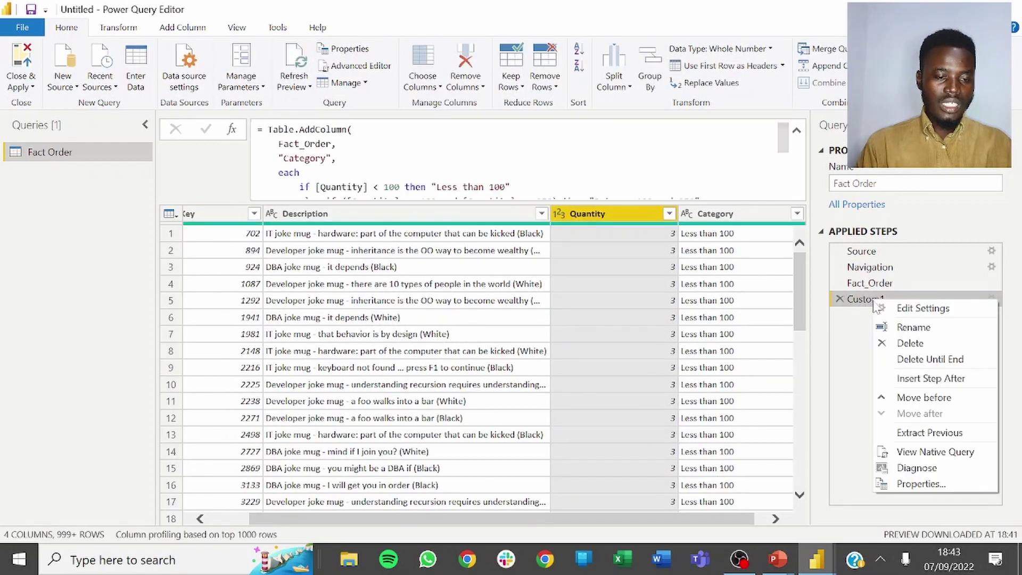
{"action": "left_click", "coordinate": [911, 326]}
{"action": "type", "text": "Ad"}
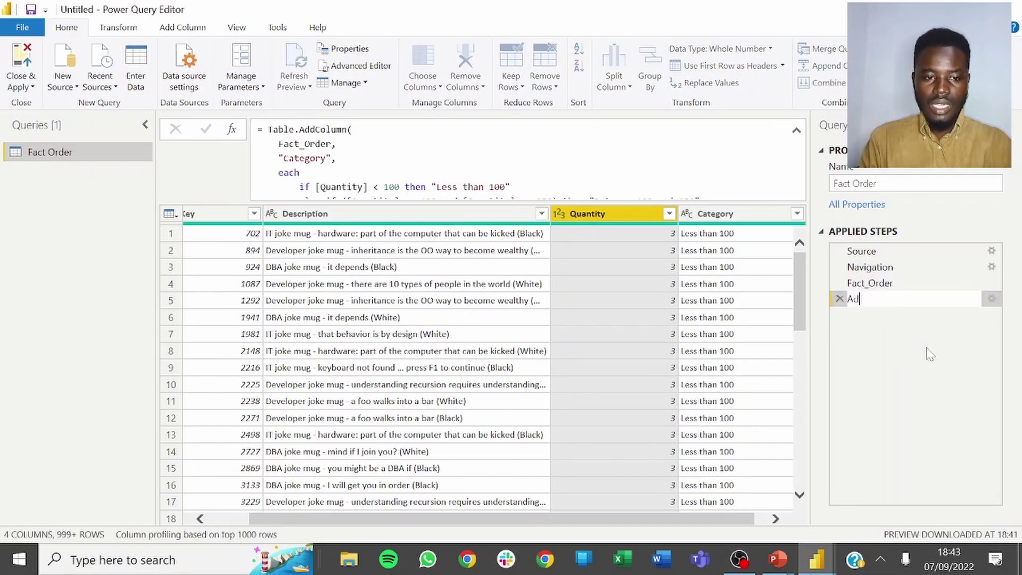
{"action": "type", "text": "d Column"}
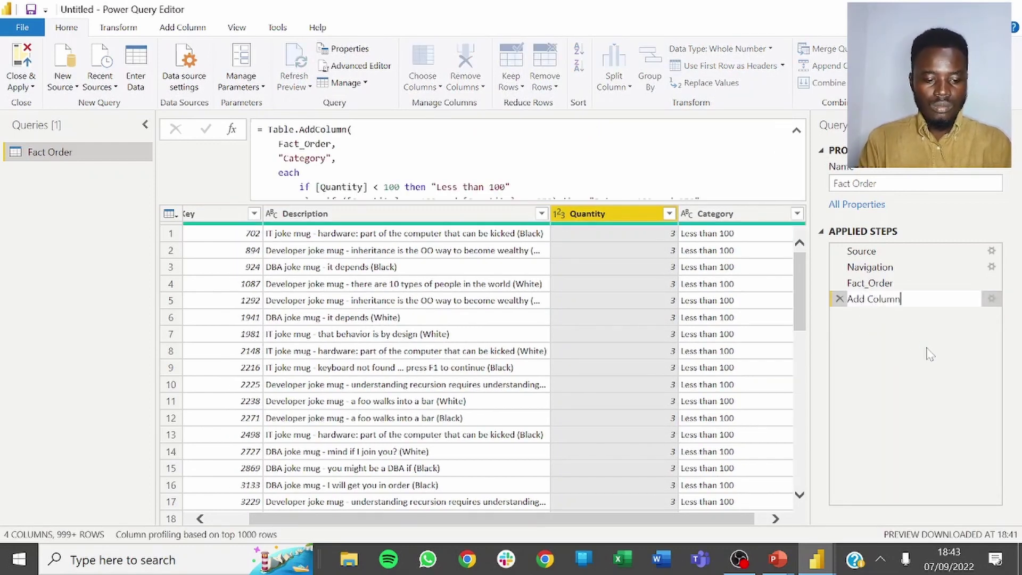
{"action": "type", "text": ": Cat"}
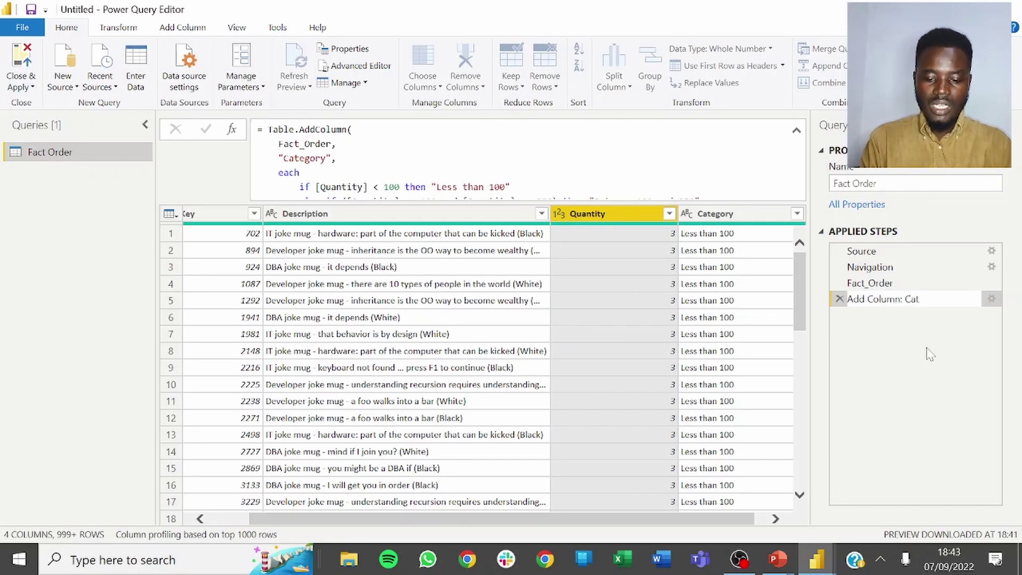
{"action": "type", "text": "egory"}
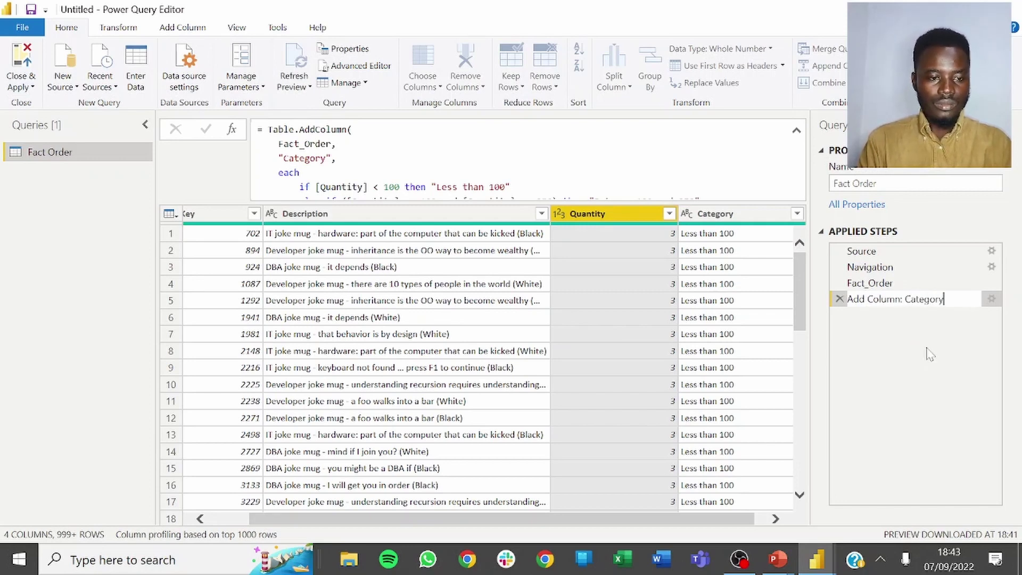
{"action": "key", "text": "Return"}
Step: Read the native query of the "Add Column: Category" step and compare it with the Day 21 challenge slide
{"action": "right_click", "coordinate": [889, 305]}
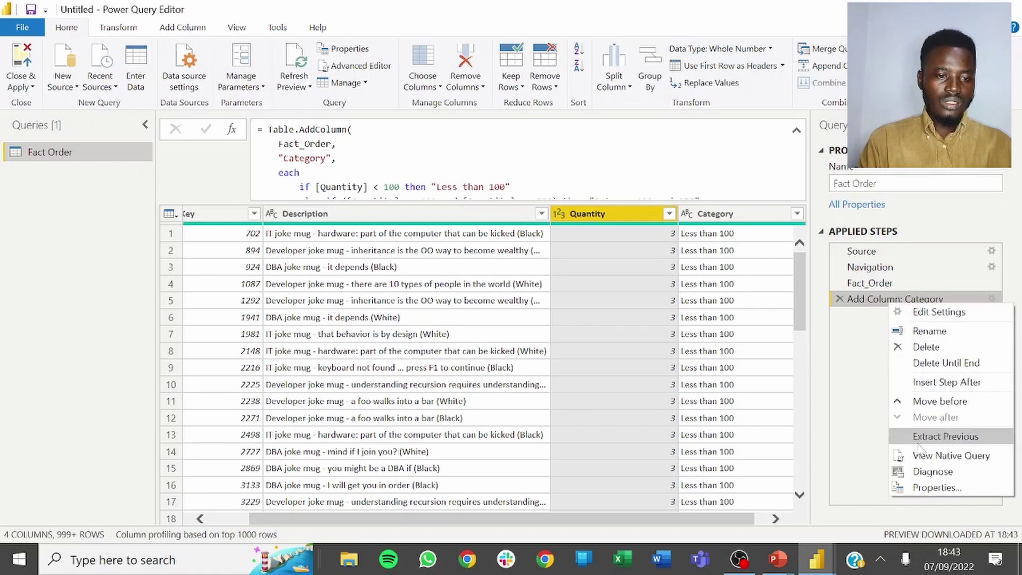
{"action": "left_click", "coordinate": [882, 462]}
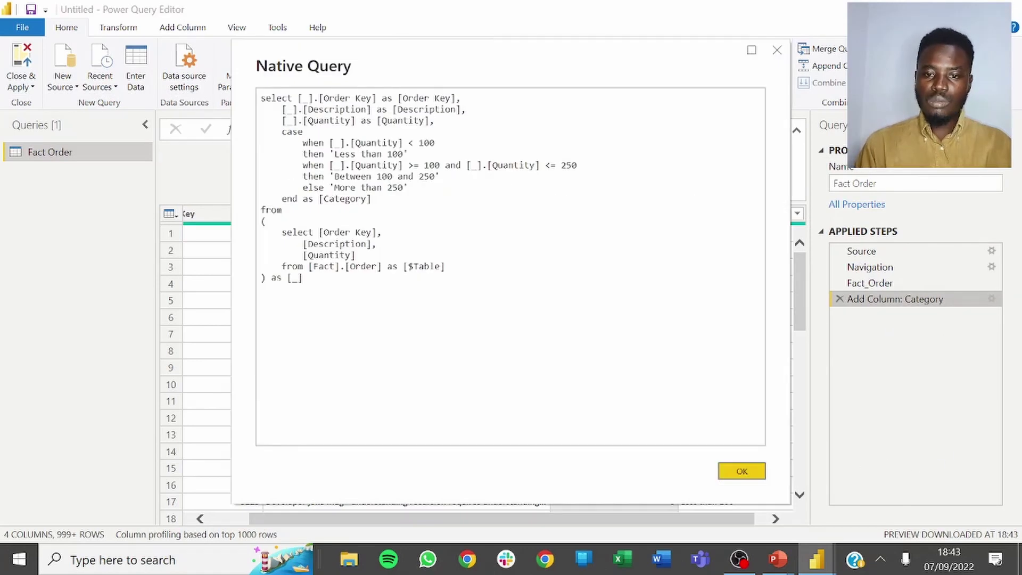
{"action": "left_click", "coordinate": [287, 209]}
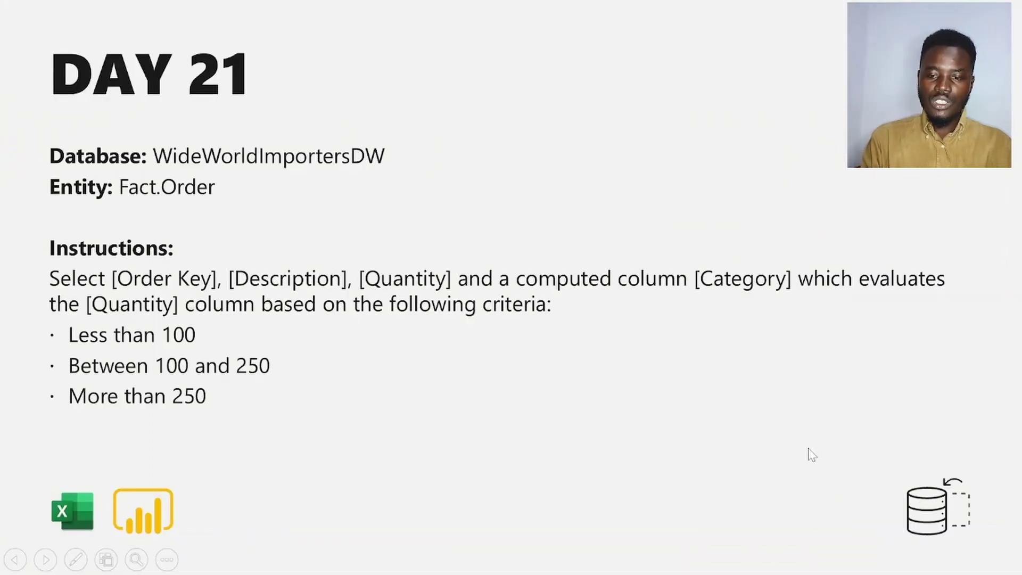
{"action": "key", "text": "alt+Tab"}
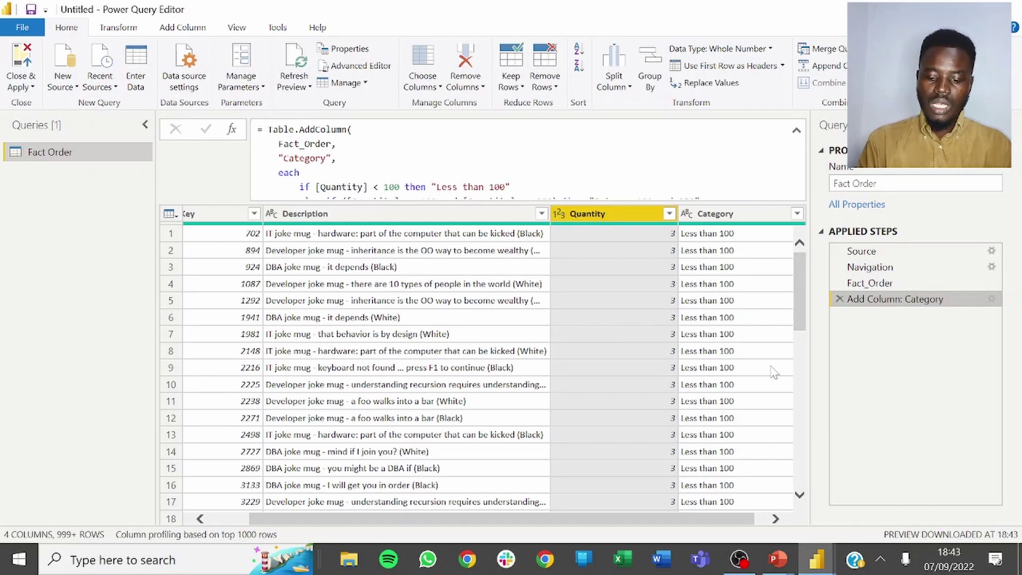
Step: Switch to the PowerPoint slide show and go back from the Day 21 slide to the Day 15 challenge slide
{"action": "key", "text": "alt"}
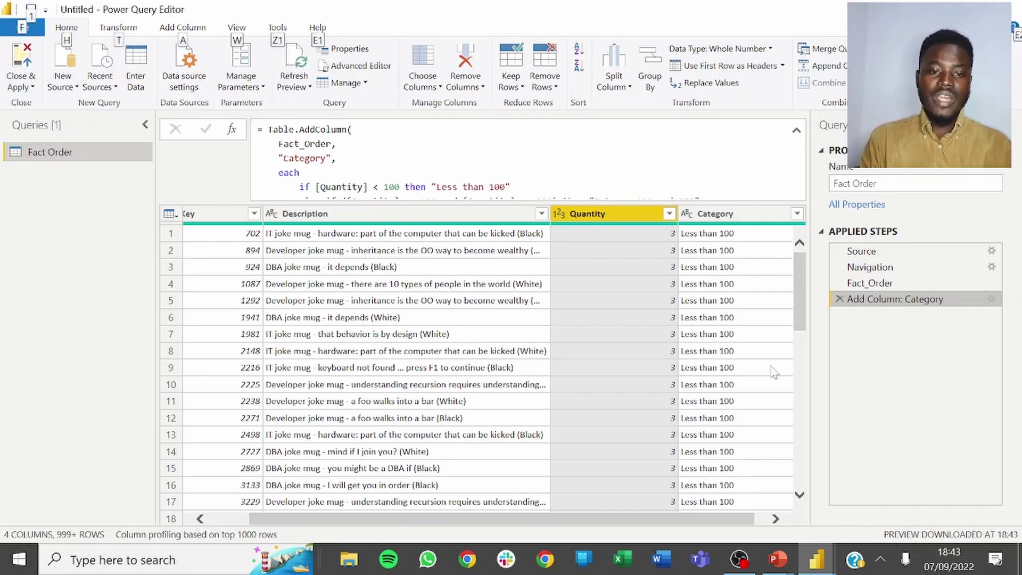
{"action": "key", "text": "alt+Tab"}
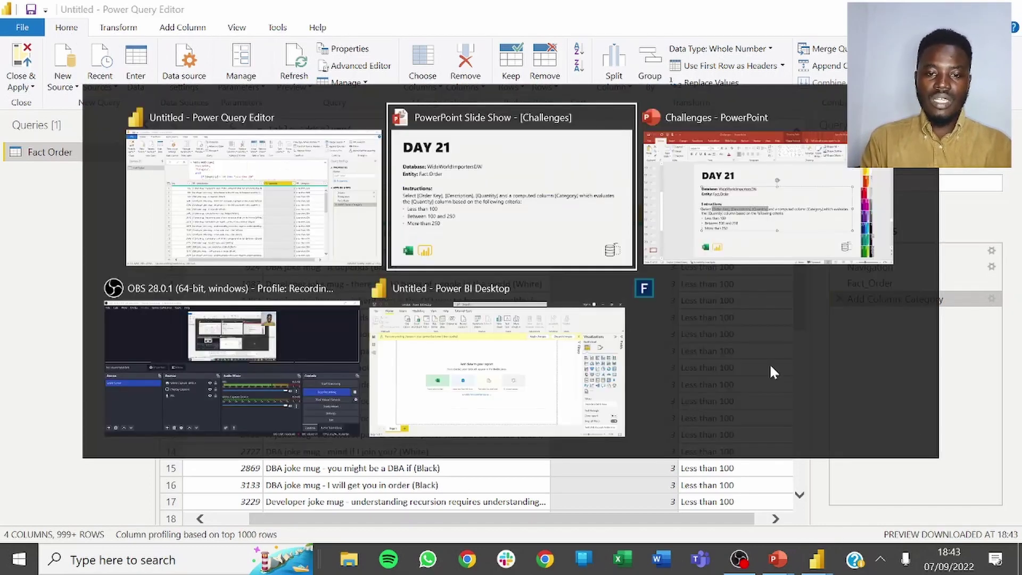
{"action": "left_click", "coordinate": [529, 172]}
{"action": "key", "text": "Left"}
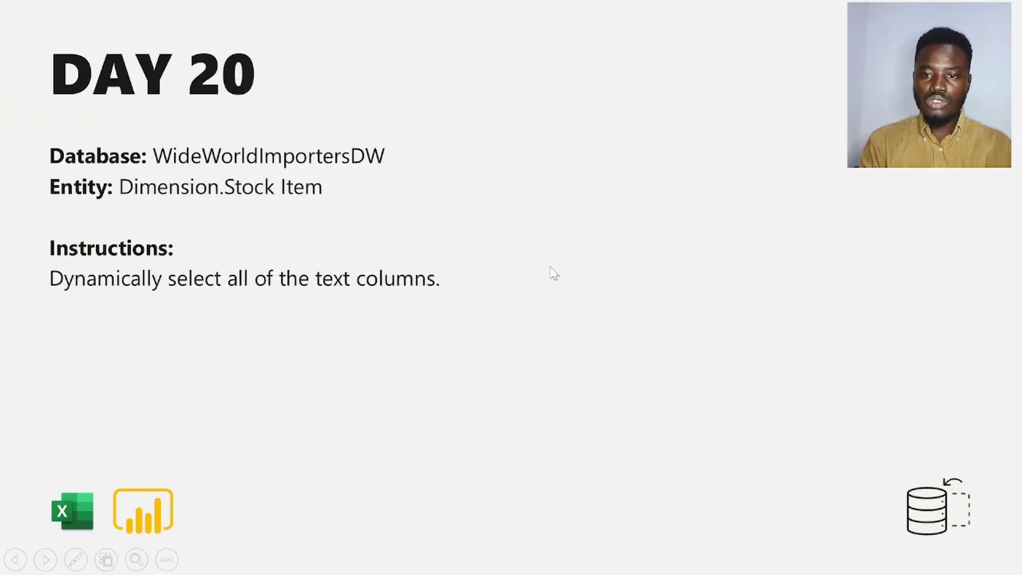
{"action": "key", "text": "Left"}
{"action": "key", "text": "Left"}
{"action": "key", "text": "Left"}
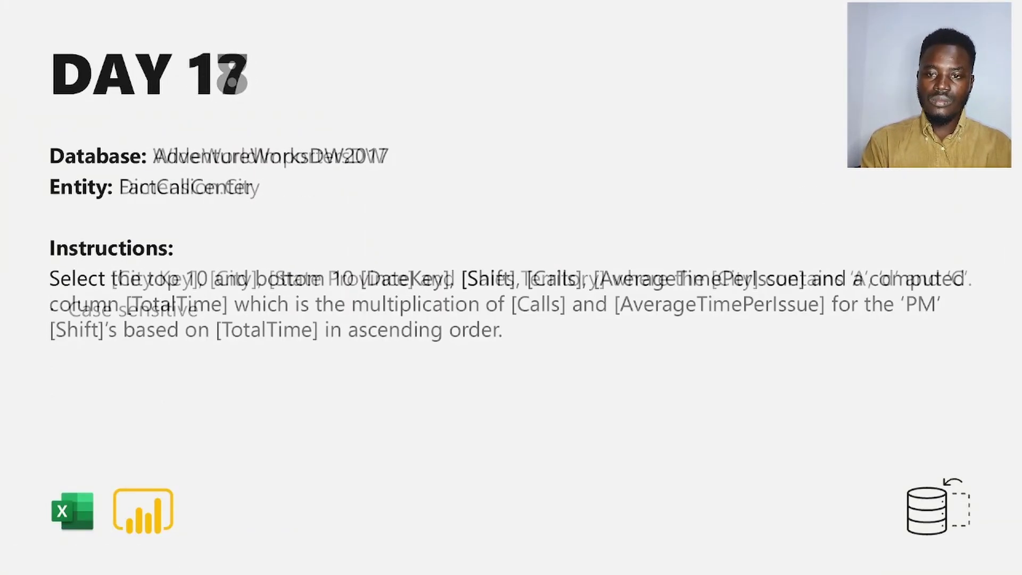
{"action": "key", "text": "Left"}
{"action": "key", "text": "Left"}
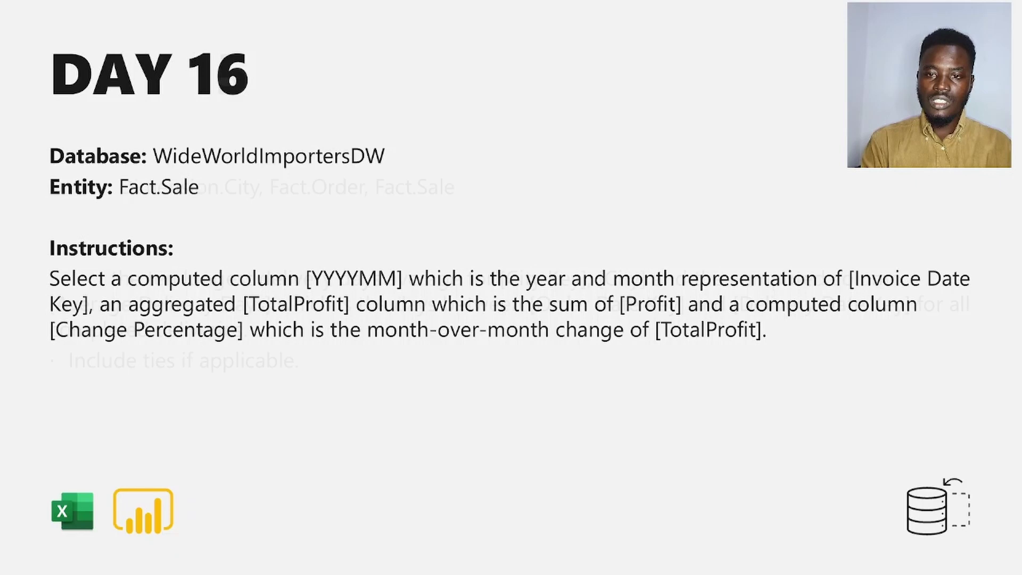
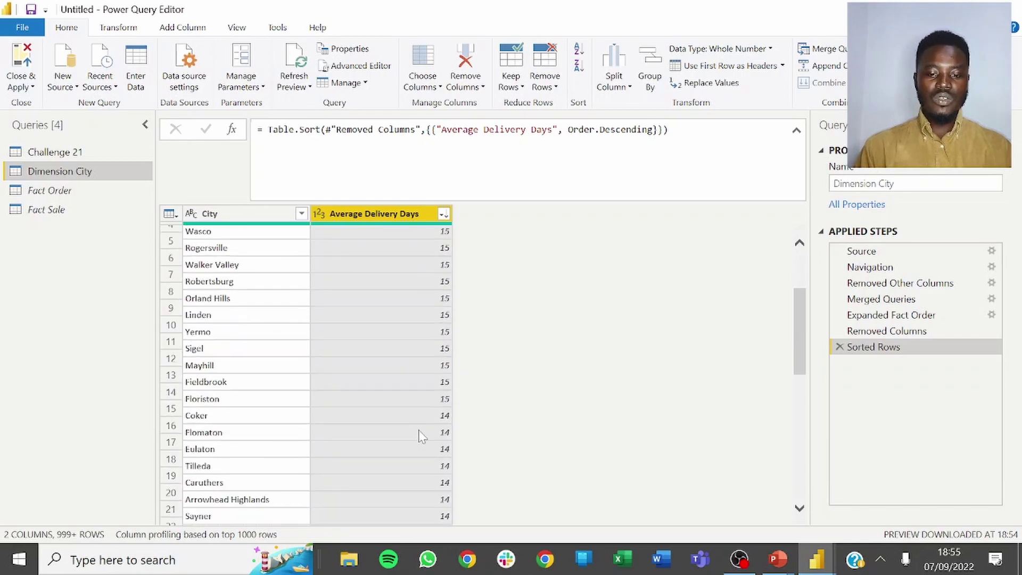
Step: Examine the sorted Average Delivery Days in Dimension City for ties and compare them with the Day 15 slide's instructions
{"action": "scroll", "coordinate": [426, 405], "scroll_direction": "down", "scroll_amount": 10}
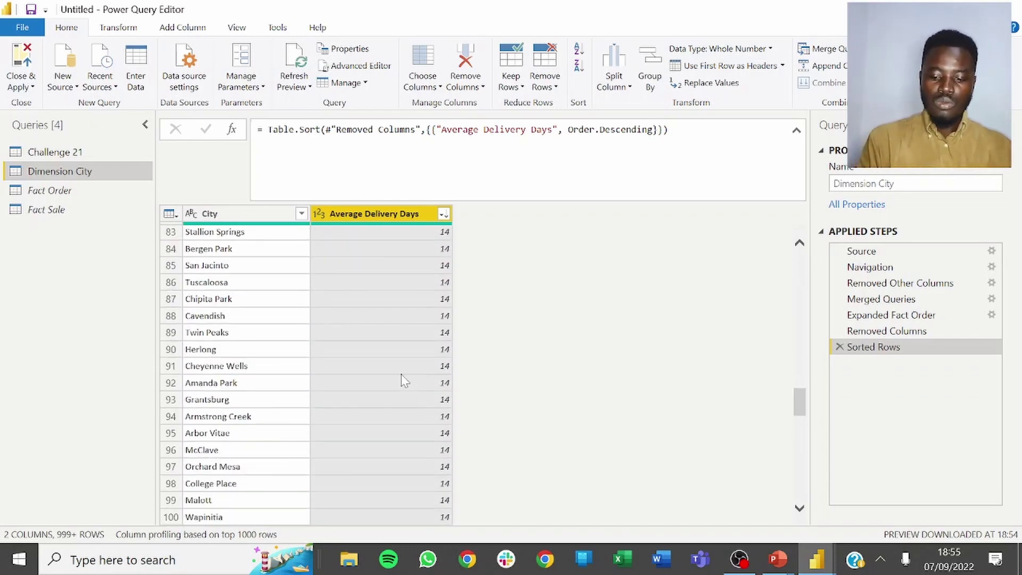
{"action": "key", "text": "alt+Tab"}
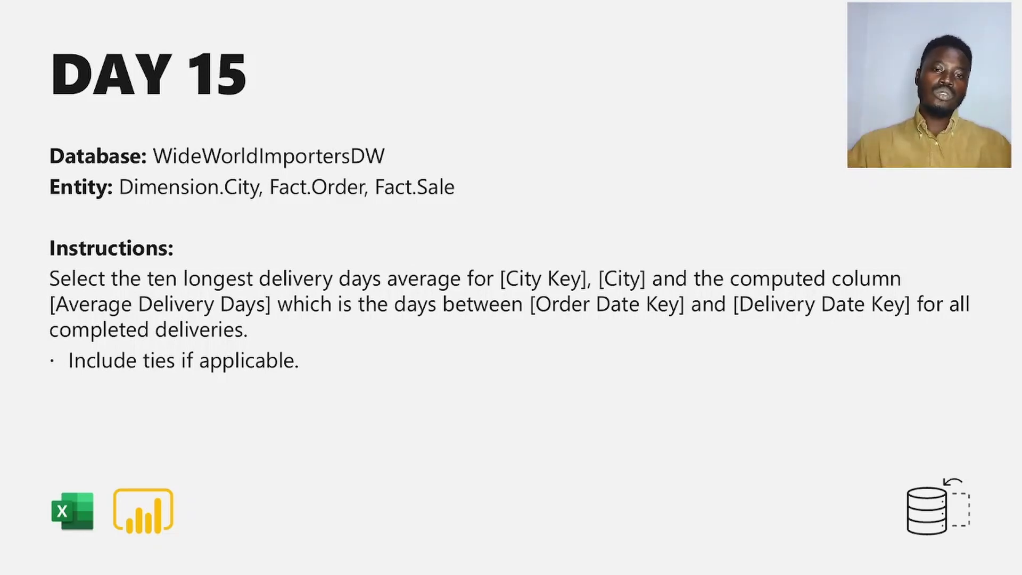
{"action": "key", "text": "alt+Tab"}
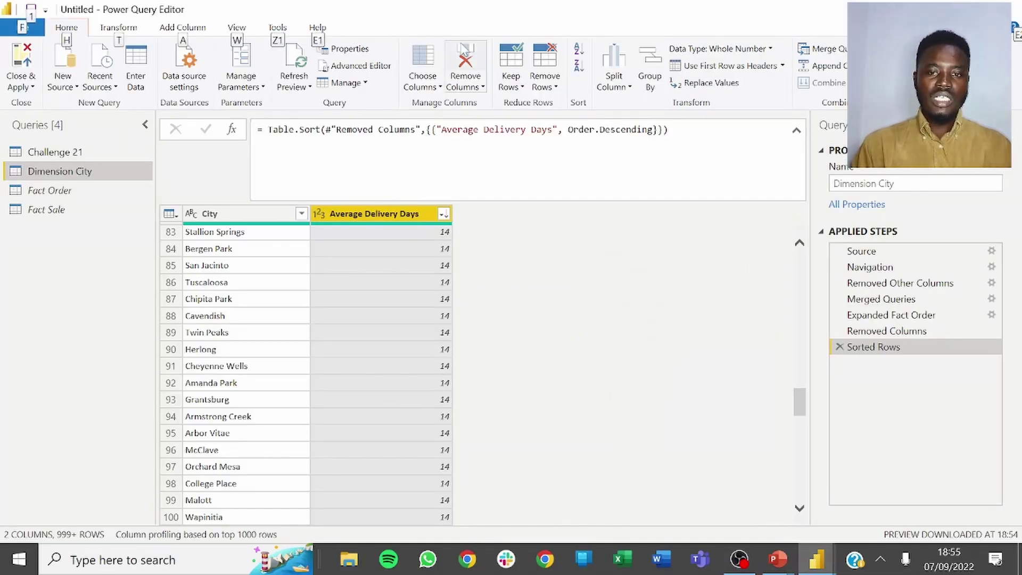
{"action": "left_click", "coordinate": [510, 80]}
{"action": "left_click", "coordinate": [493, 104]}
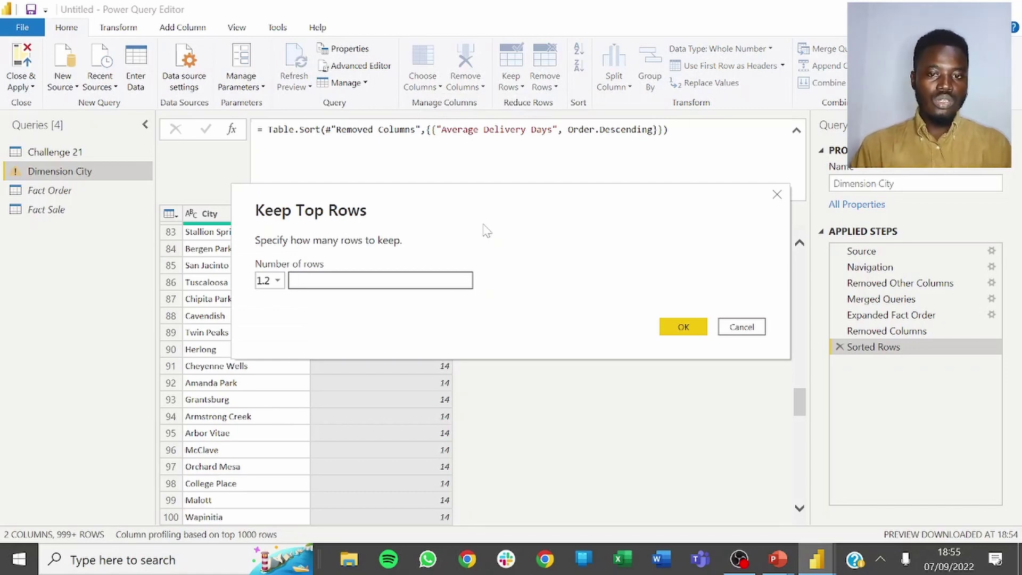
{"action": "left_click", "coordinate": [743, 328]}
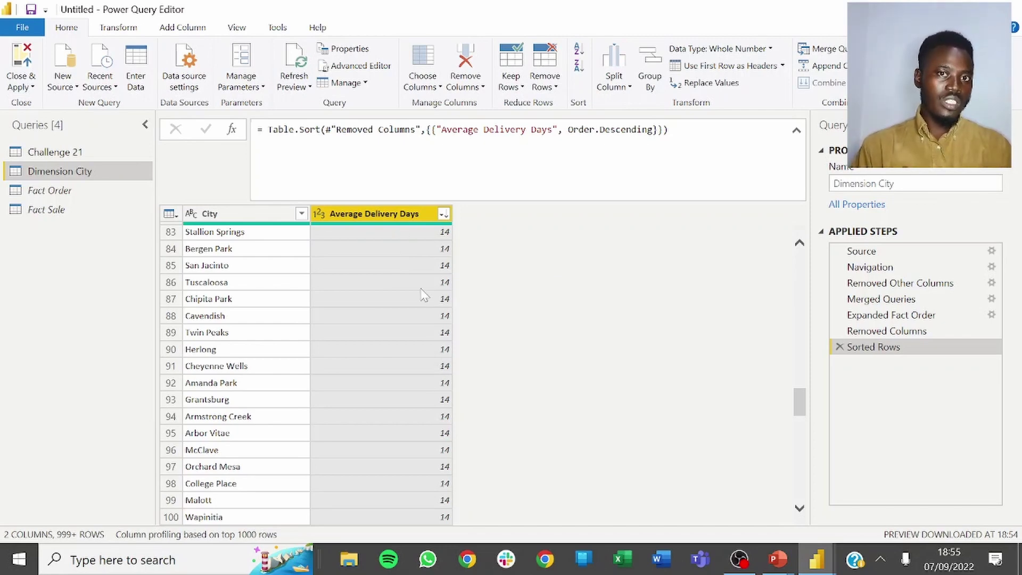
Step: Add a custom step after Sorted Rows that extracts the column as a list: = #"Sorted Rows"[Average Delivery Days]
{"action": "left_click", "coordinate": [232, 129]}
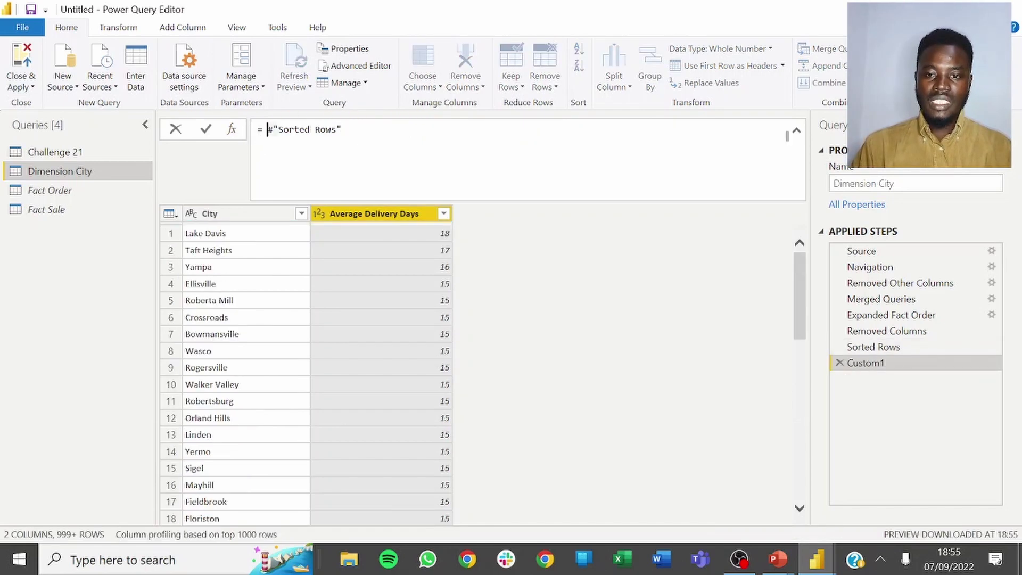
{"action": "type", "text": "["}
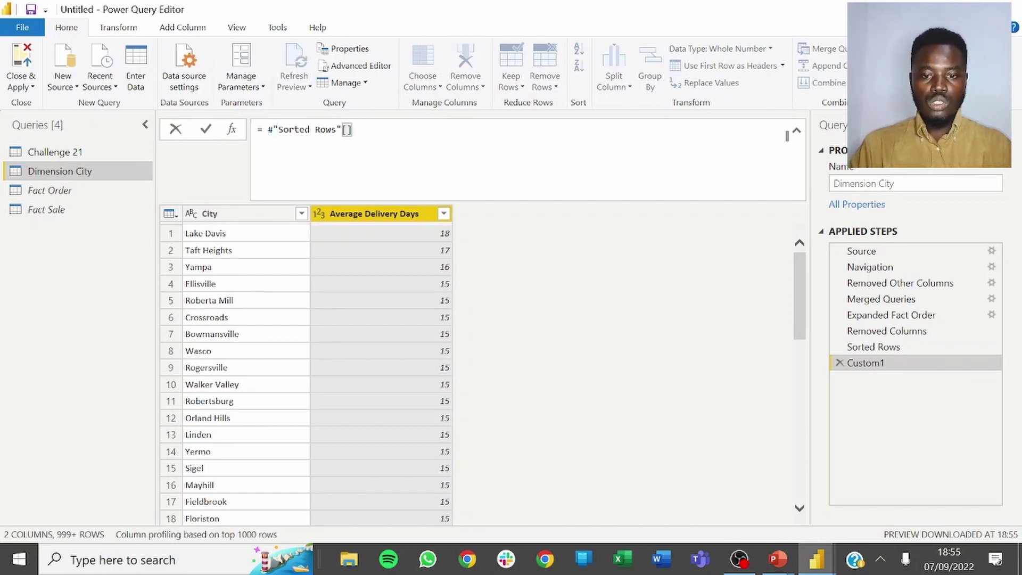
{"action": "type", "text": "Av"}
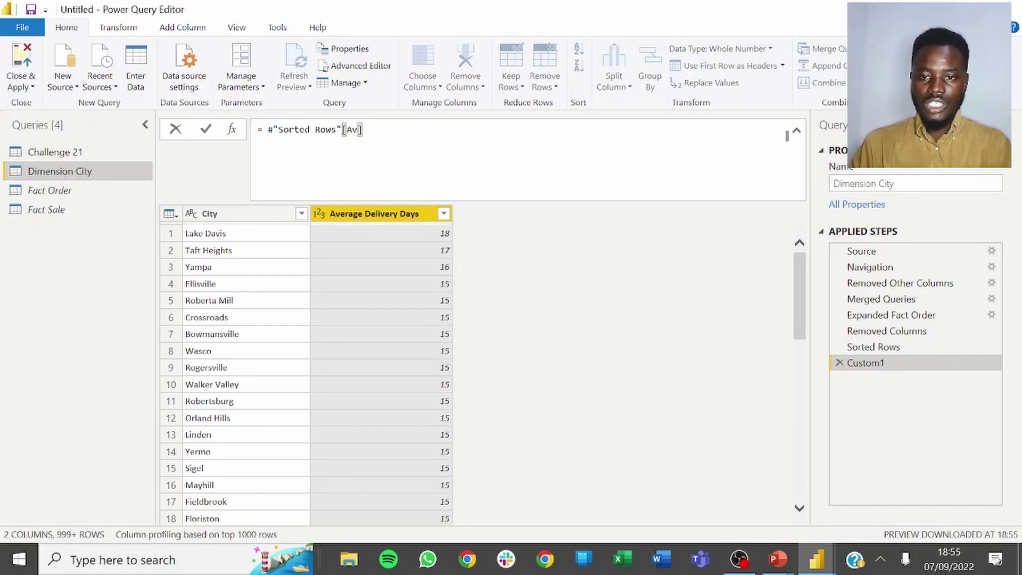
{"action": "type", "text": "erg"}
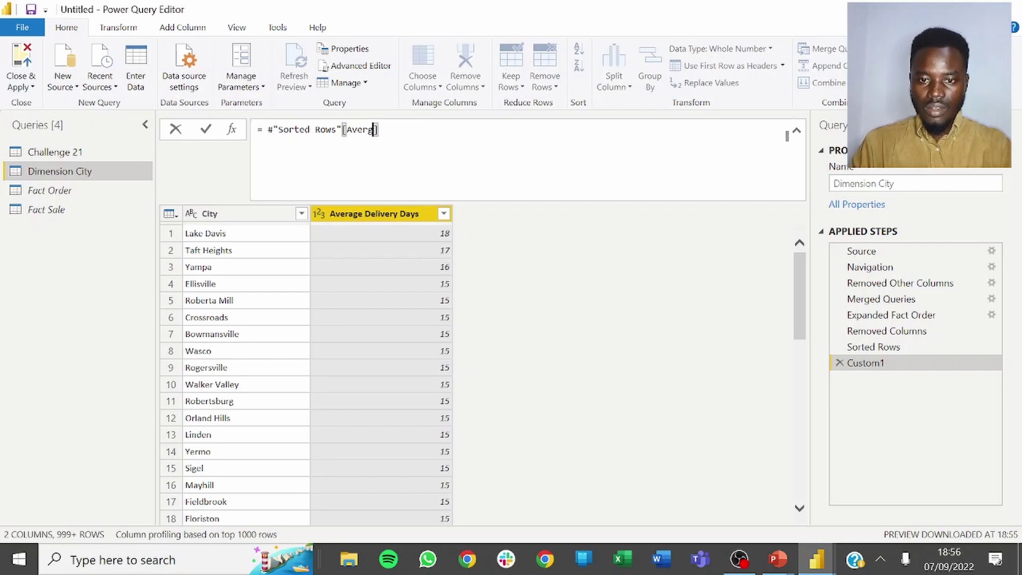
{"action": "key", "text": "BackSpace"}
{"action": "type", "text": "age Deli"}
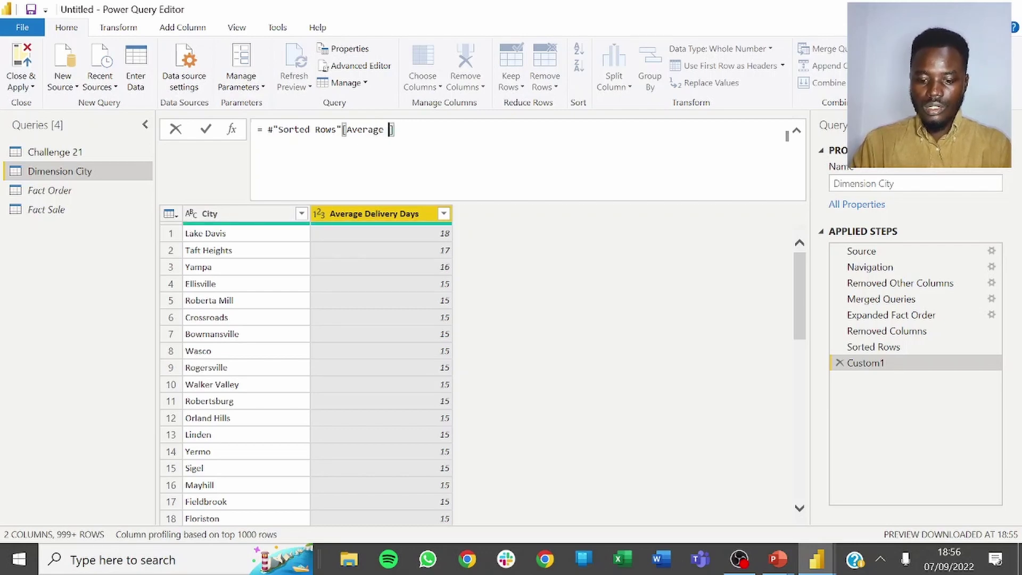
{"action": "type", "text": "very Days"}
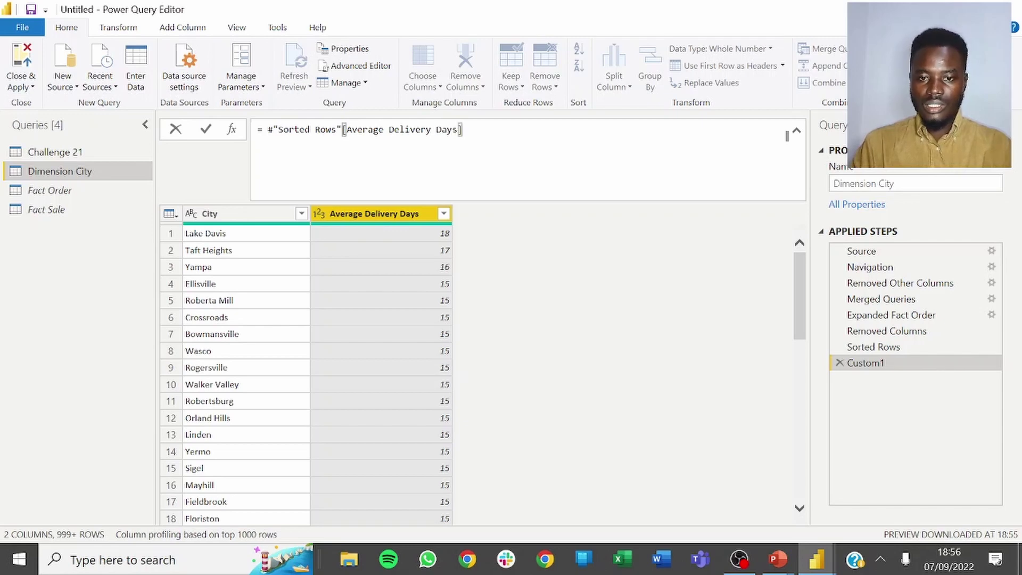
{"action": "key", "text": "Return"}
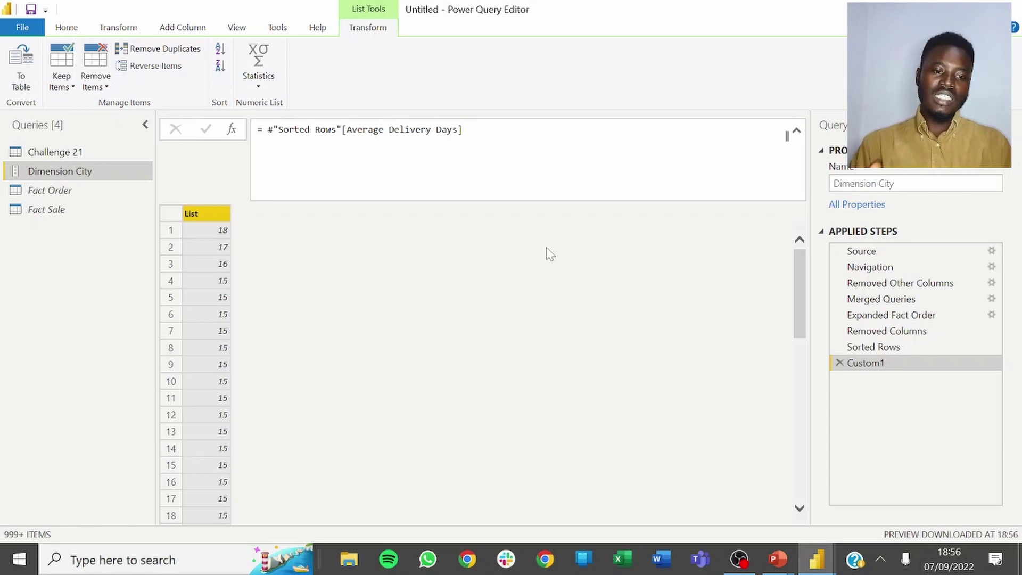
Step: Delete the Sorted Rows step from the Dimension City query, keeping the Custom1 step
{"action": "left_click", "coordinate": [876, 347]}
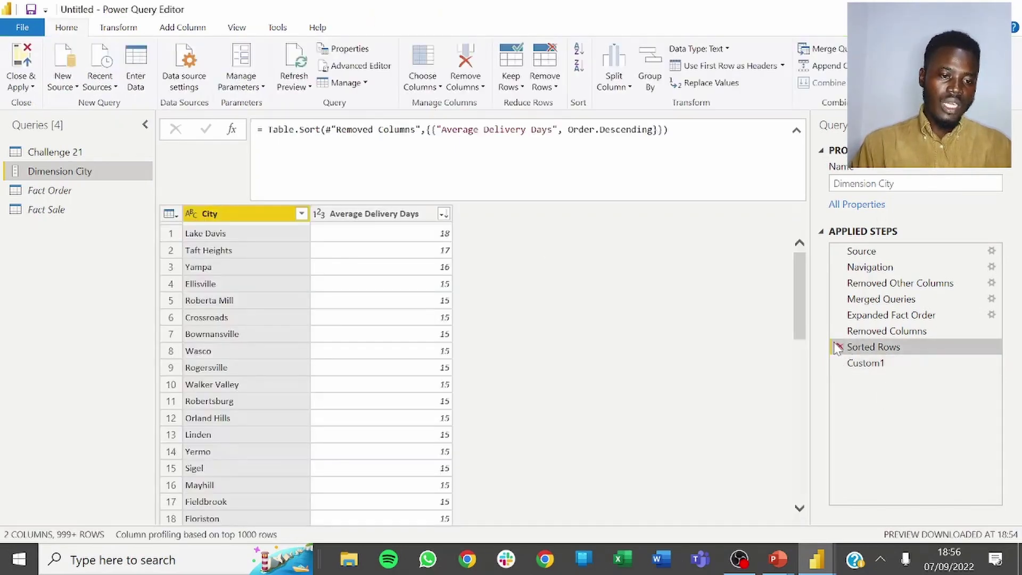
{"action": "left_click", "coordinate": [839, 347]}
{"action": "left_click", "coordinate": [601, 314]}
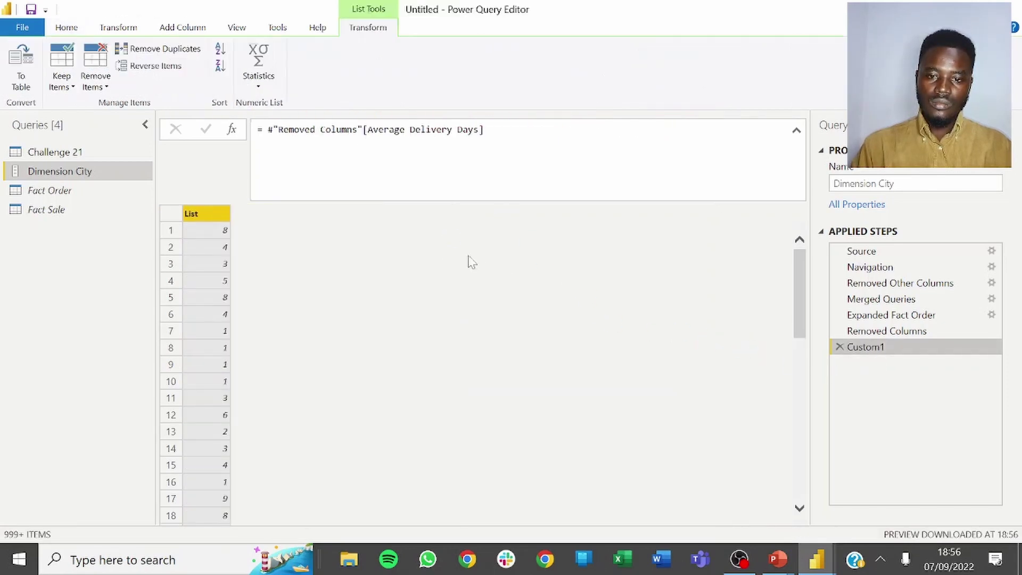
Step: Remove duplicates from the Custom1 list by wrapping its formula as List.Distinct(#"Removed Columns"[Average Delivery Days])
{"action": "left_click", "coordinate": [267, 129]}
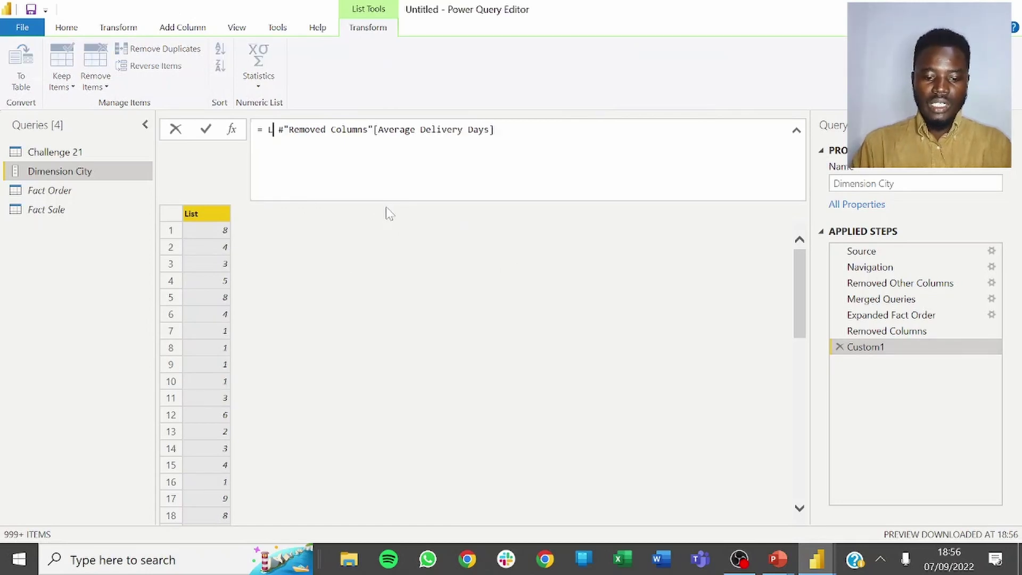
{"action": "type", "text": "List"}
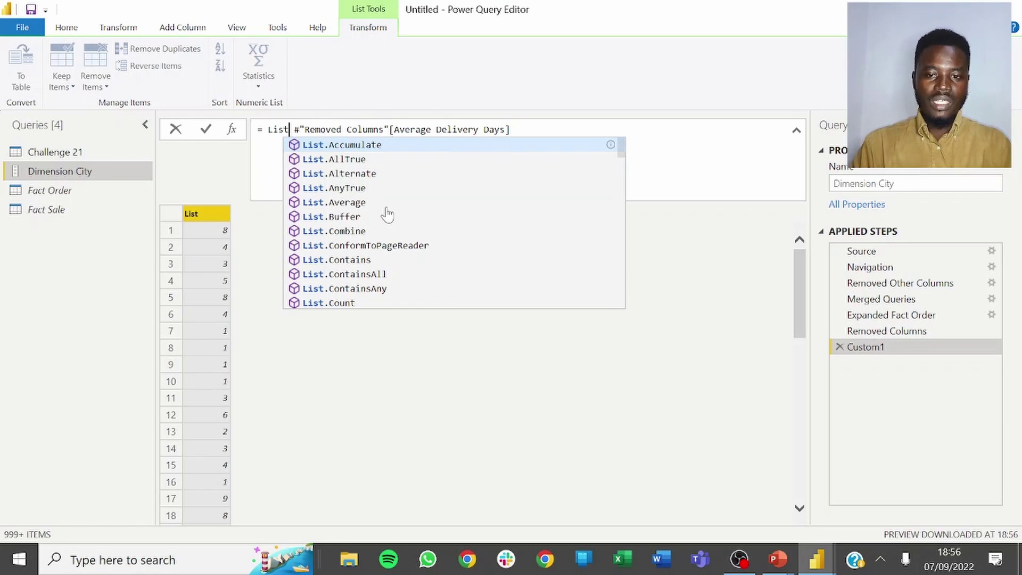
{"action": "type", "text": ".Distinct"}
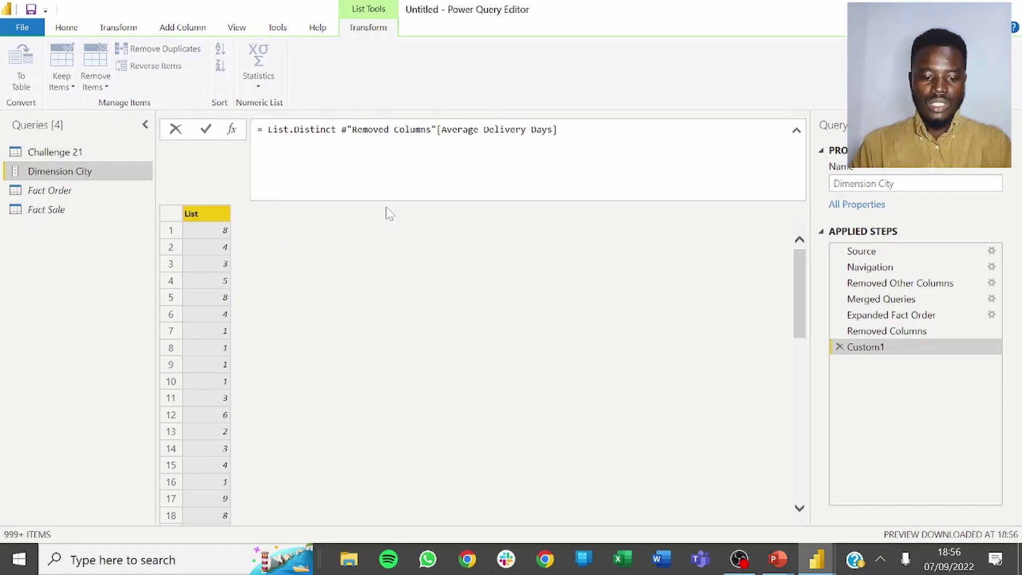
{"action": "key", "text": "BackSpace"}
{"action": "type", "text": "("}
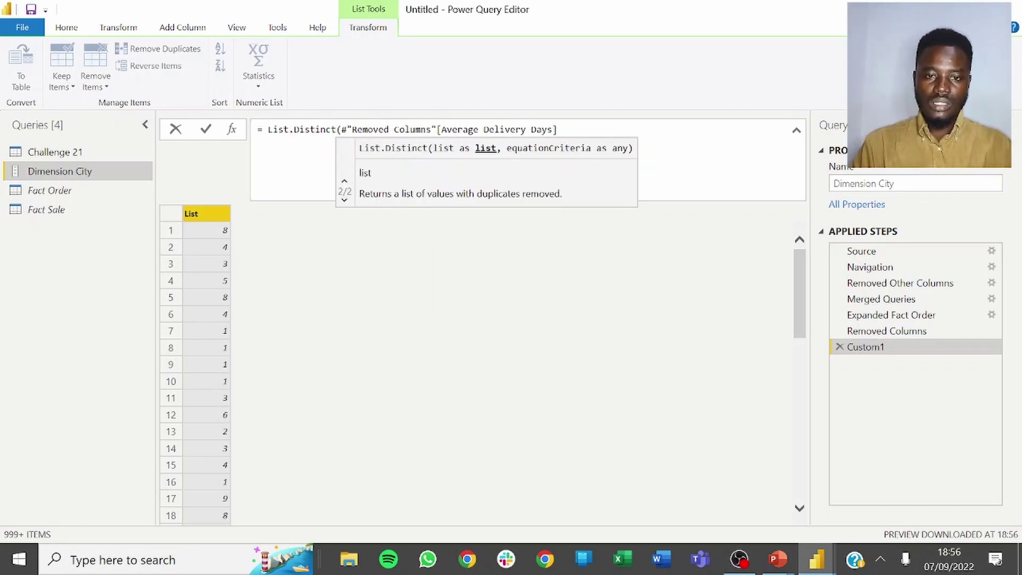
{"action": "left_click", "coordinate": [787, 136]}
{"action": "type", "text": ")"}
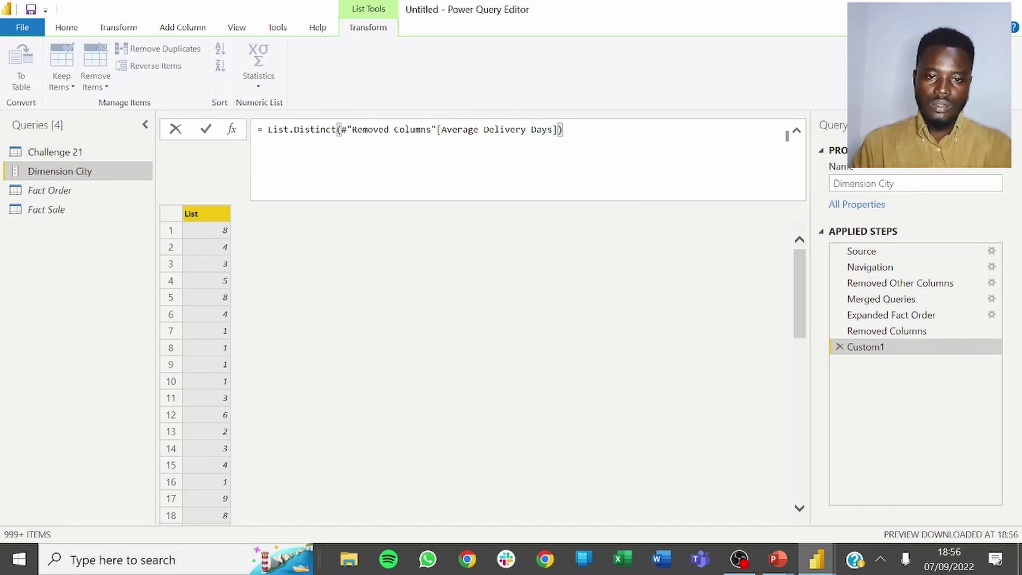
{"action": "key", "text": "Return"}
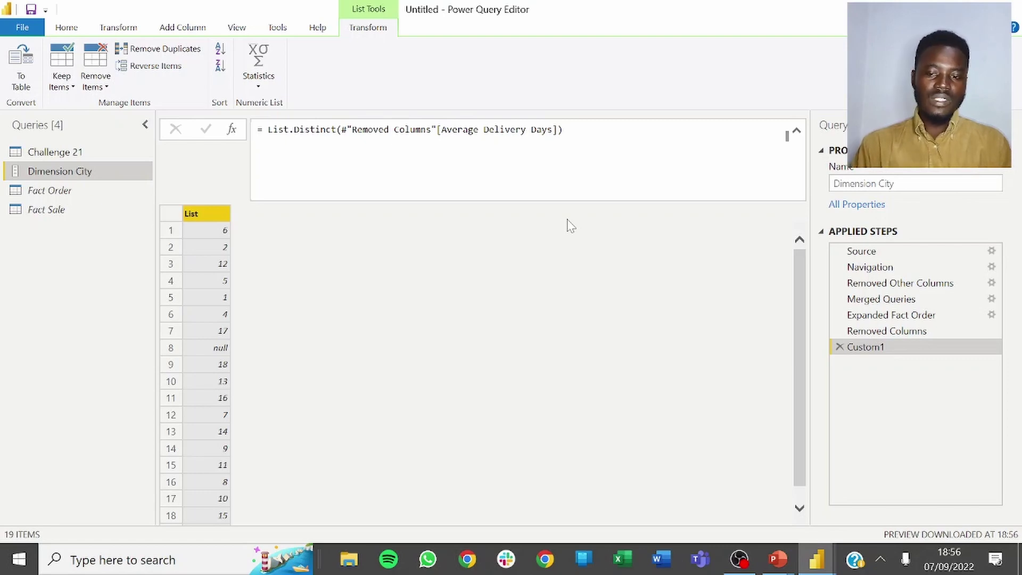
Step: Sort the distinct list in descending order by wrapping the Custom1 formula in List.Sort with Order.Descending
{"action": "left_click", "coordinate": [266, 130]}
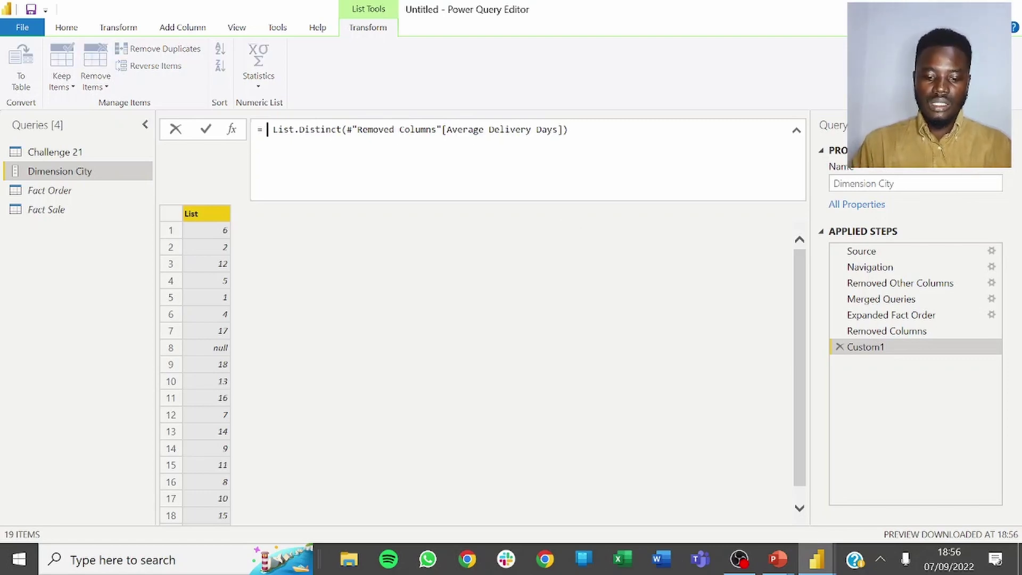
{"action": "type", "text": "Sort"}
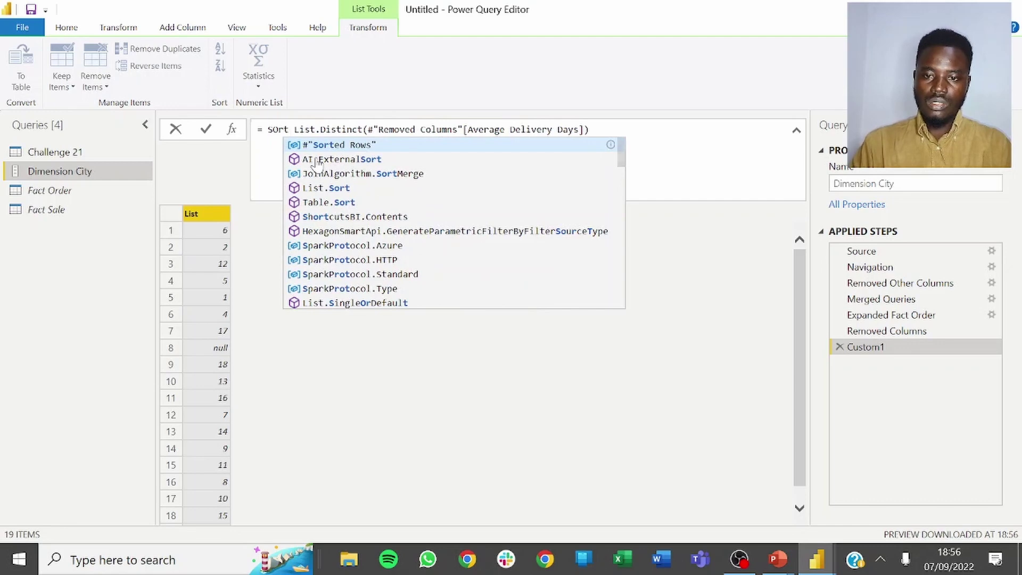
{"action": "key", "text": "BackSpace"}
{"action": "key", "text": "BackSpace"}
{"action": "key", "text": "BackSpace"}
{"action": "key", "text": "BackSpace"}
{"action": "type", "text": "List"}
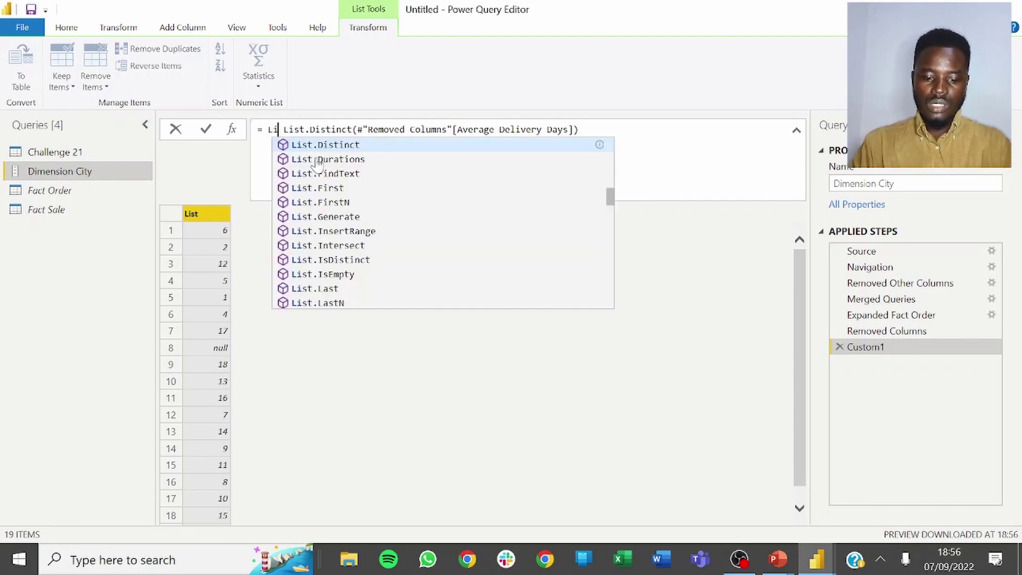
{"action": "type", "text": "Sort"}
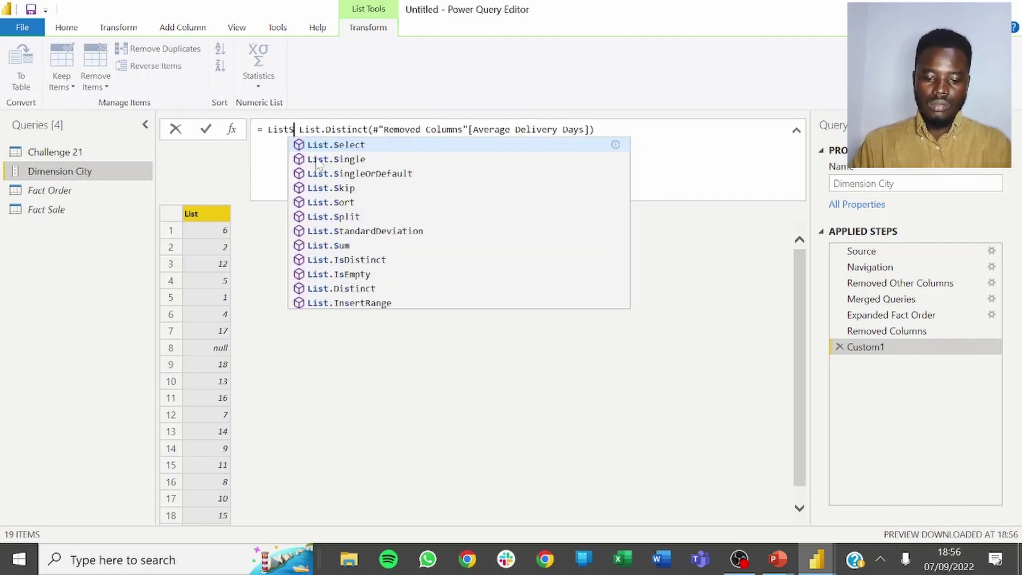
{"action": "key", "text": "Tab"}
{"action": "type", "text": "("}
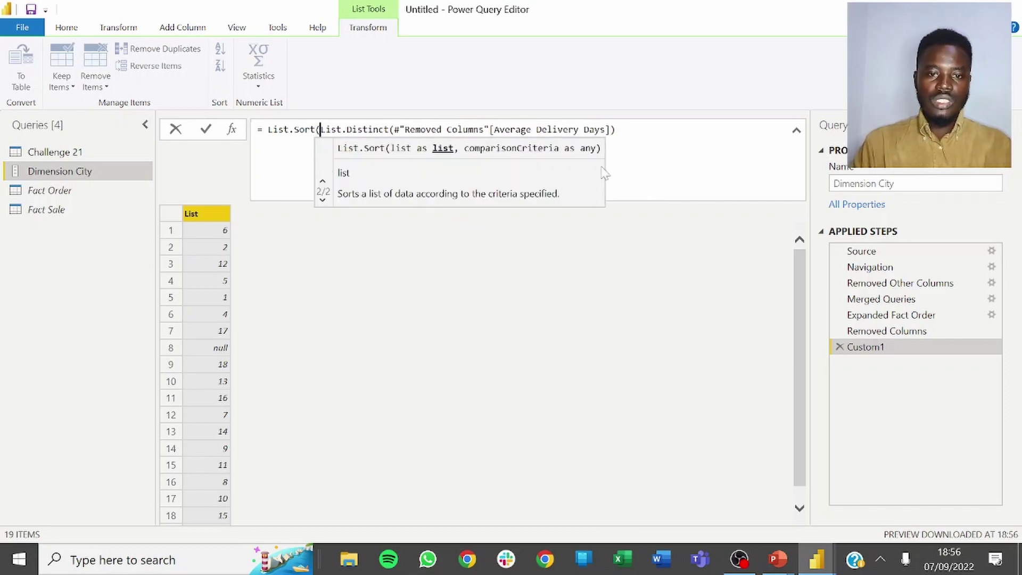
{"action": "left_click", "coordinate": [787, 136]}
{"action": "type", "text": ", Orde"}
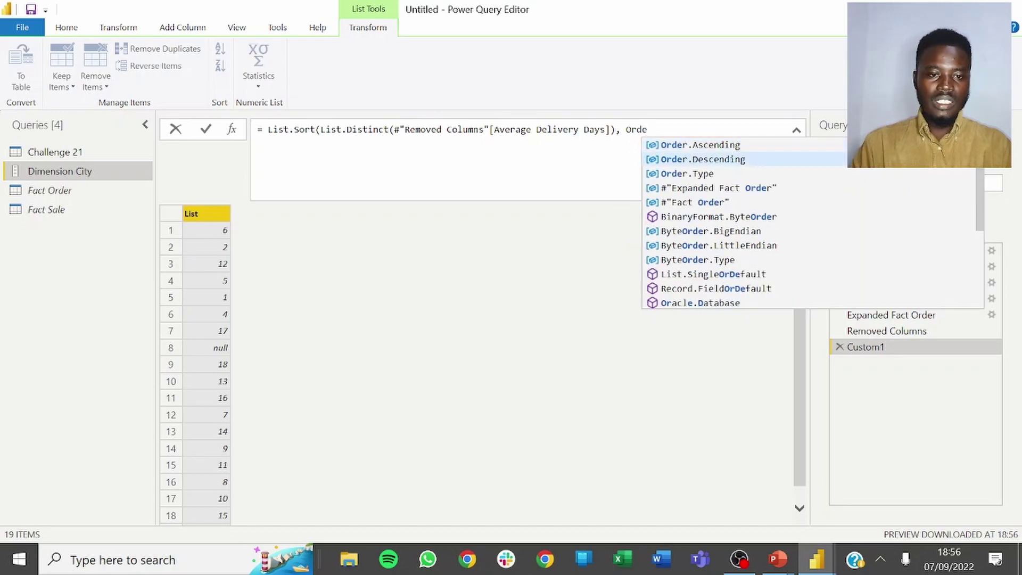
{"action": "key", "text": "Tab"}
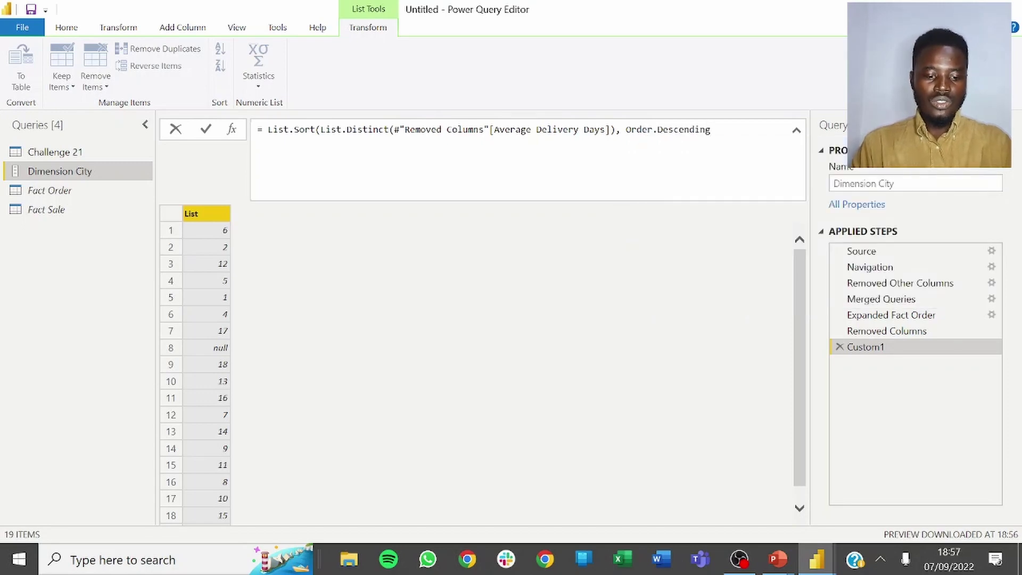
{"action": "type", "text": ")"}
{"action": "key", "text": "Return"}
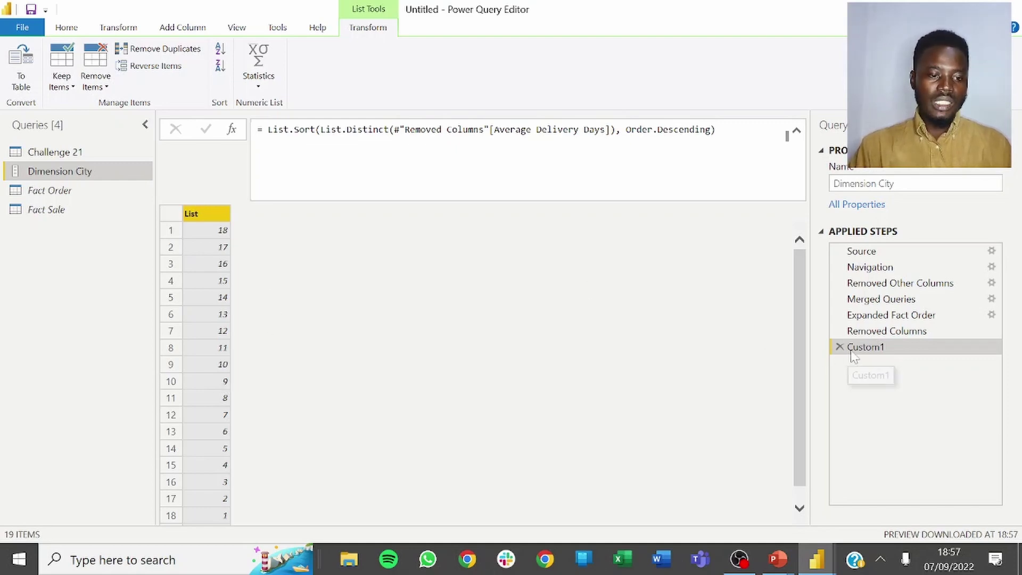
{"action": "left_click", "coordinate": [267, 129]}
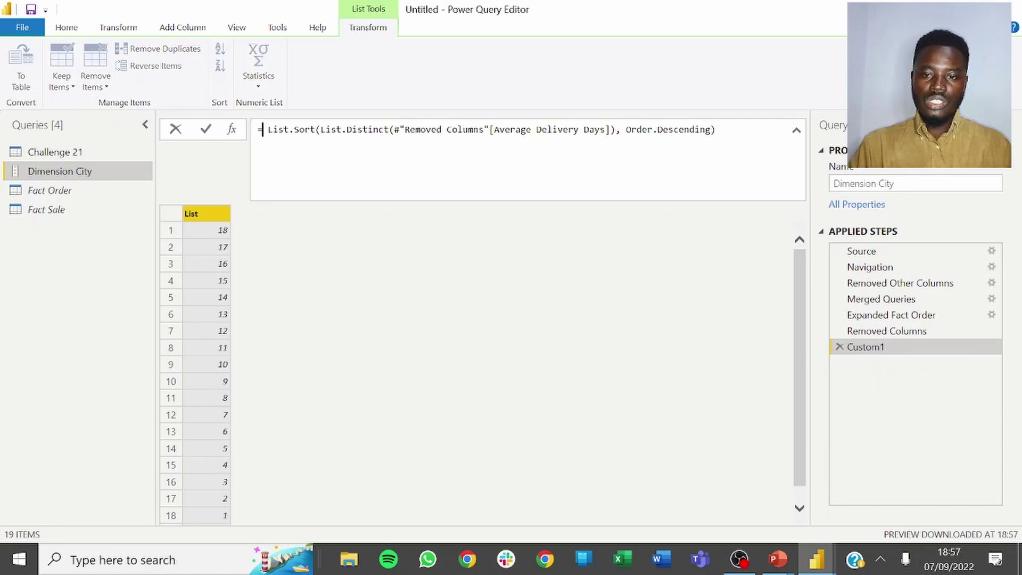
{"action": "type", "text": "ListS"}
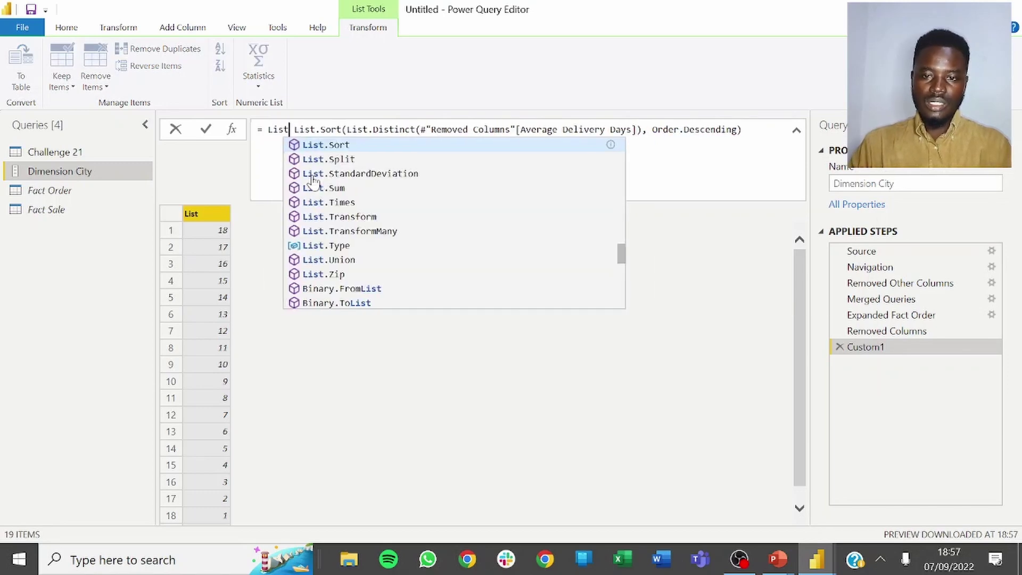
{"action": "type", "text": "l"}
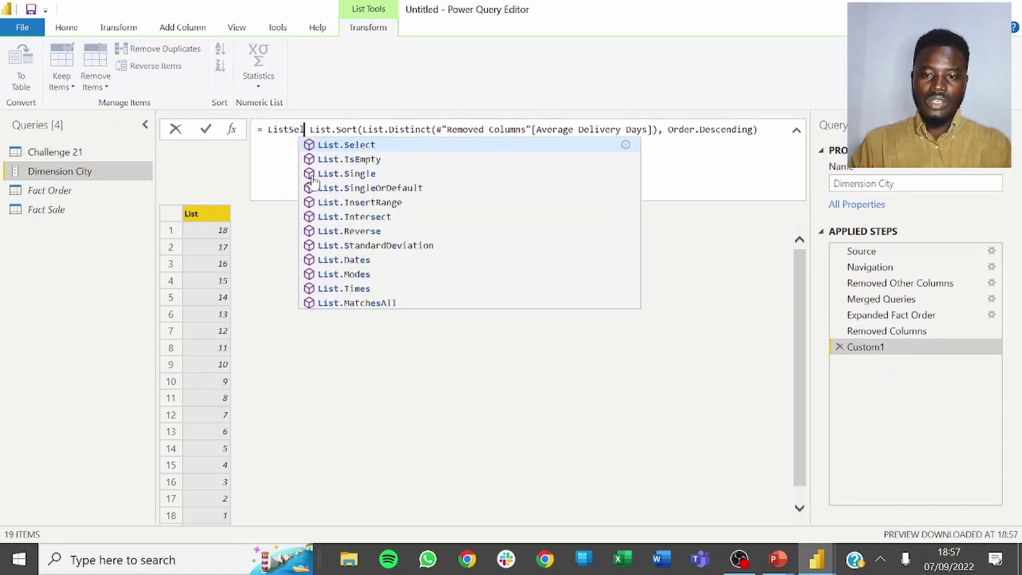
{"action": "key", "text": "BackSpace"}
{"action": "key", "text": "BackSpace"}
{"action": "type", "text": "Fir"}
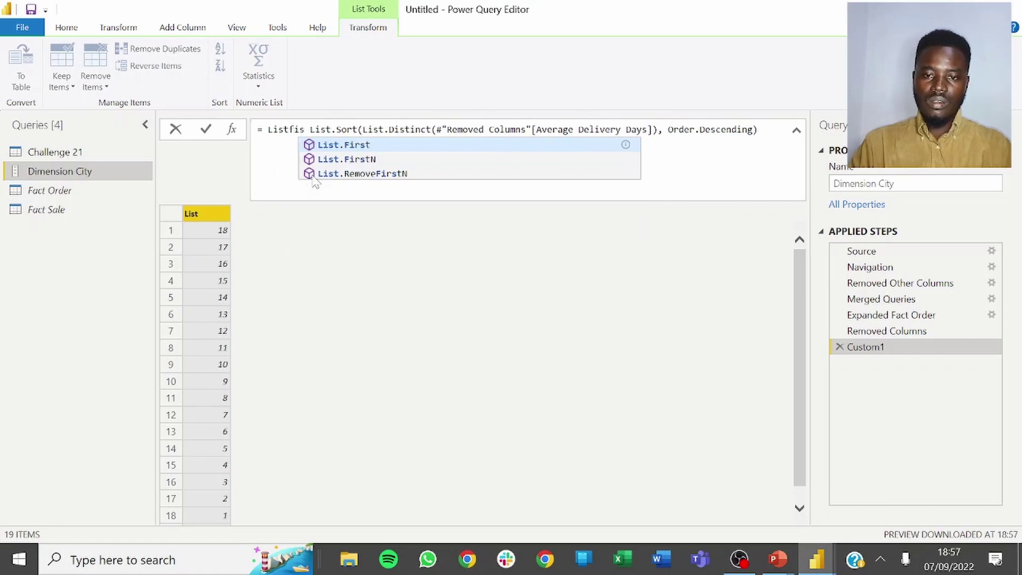
{"action": "key", "text": "Down"}
{"action": "key", "text": "Tab"}
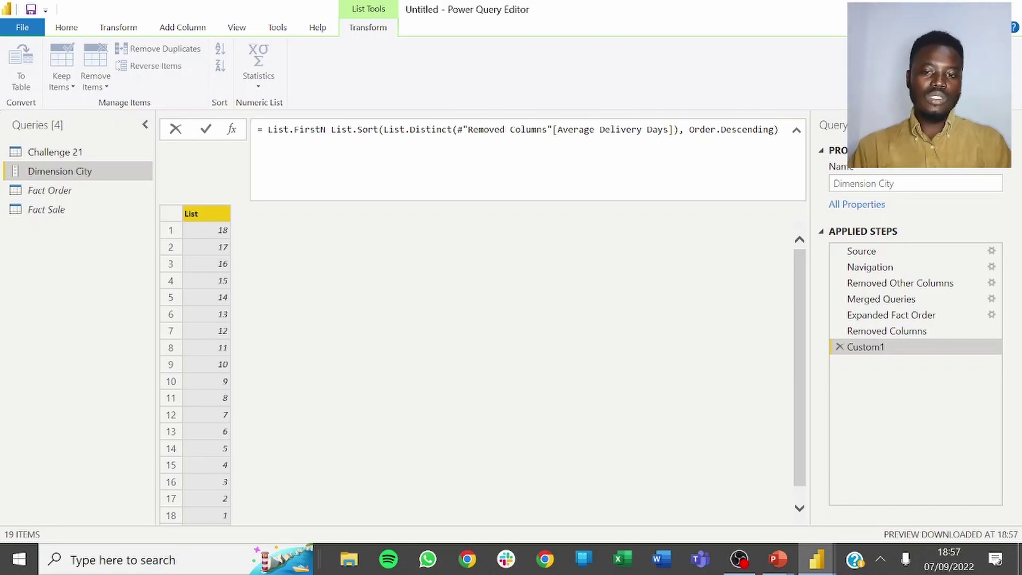
{"action": "key", "text": "BackSpace"}
{"action": "key", "text": "BackSpace"}
{"action": "key", "text": "BackSpace"}
{"action": "key", "text": "BackSpace"}
{"action": "key", "text": "BackSpace"}
{"action": "key", "text": "BackSpace"}
{"action": "key", "text": "BackSpace"}
{"action": "key", "text": "BackSpace"}
{"action": "key", "text": "BackSpace"}
{"action": "key", "text": "BackSpace"}
{"action": "key", "text": "BackSpace"}
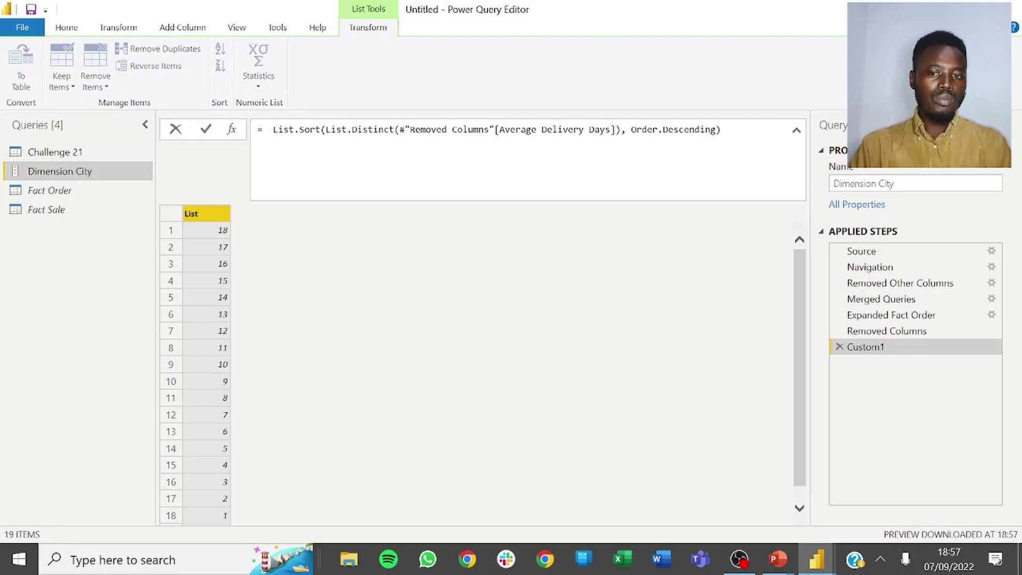
{"action": "key", "text": "BackSpace"}
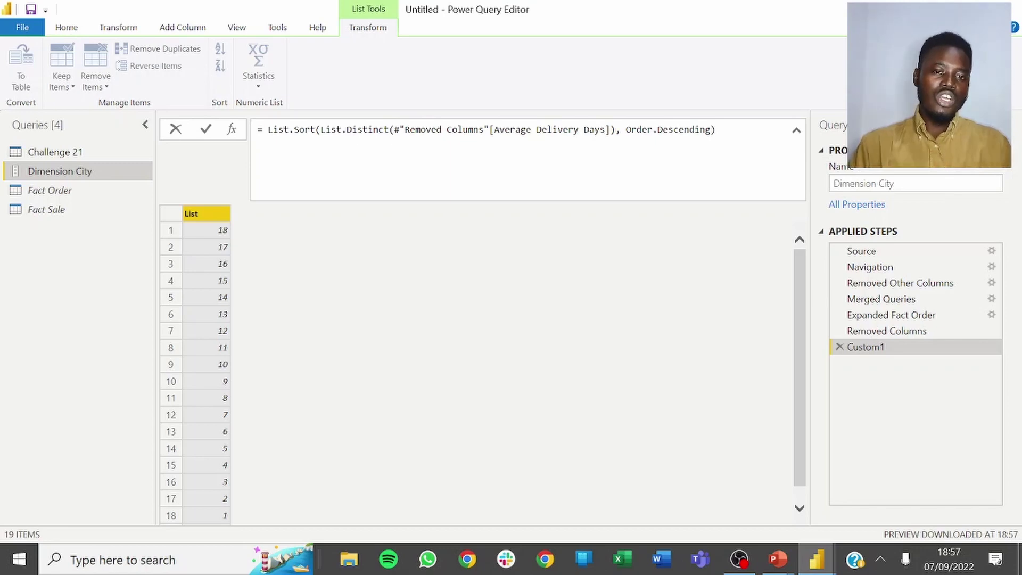
{"action": "left_click", "coordinate": [786, 136]}
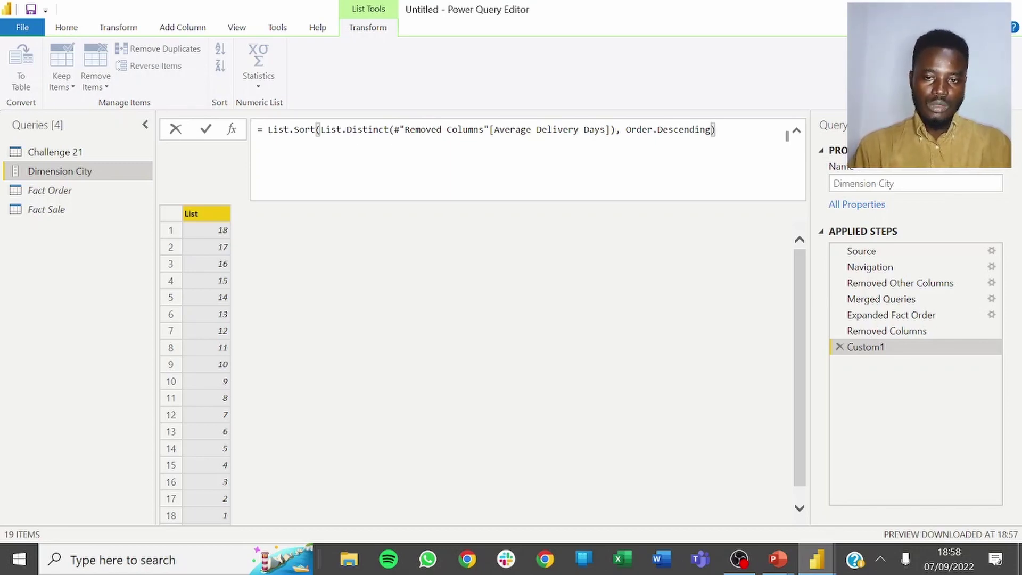
Step: Rename the Custom1 step of the Dimension City query to List of Average Delivery Days
{"action": "right_click", "coordinate": [893, 347]}
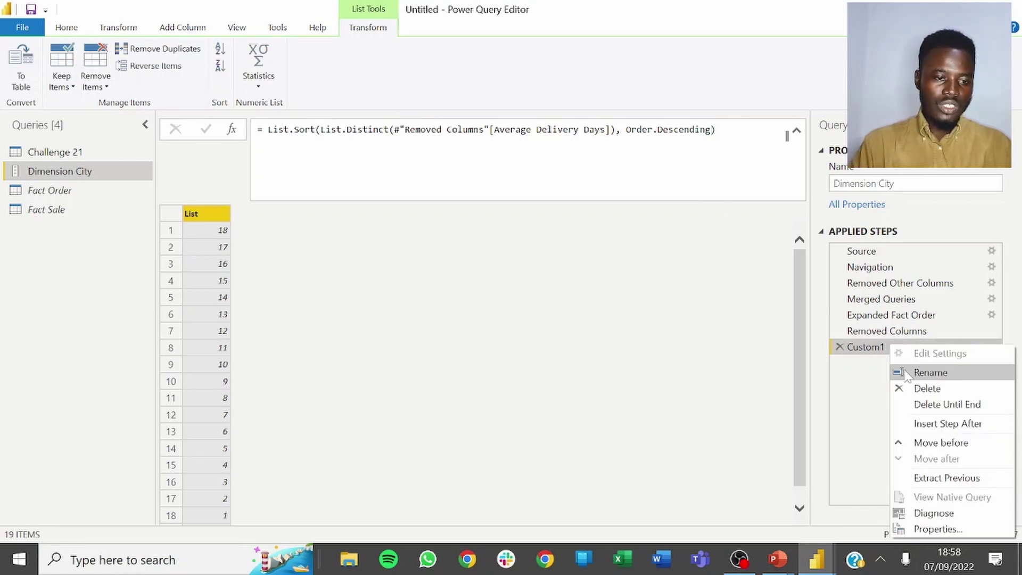
{"action": "left_click", "coordinate": [930, 373]}
{"action": "type", "text": "List"}
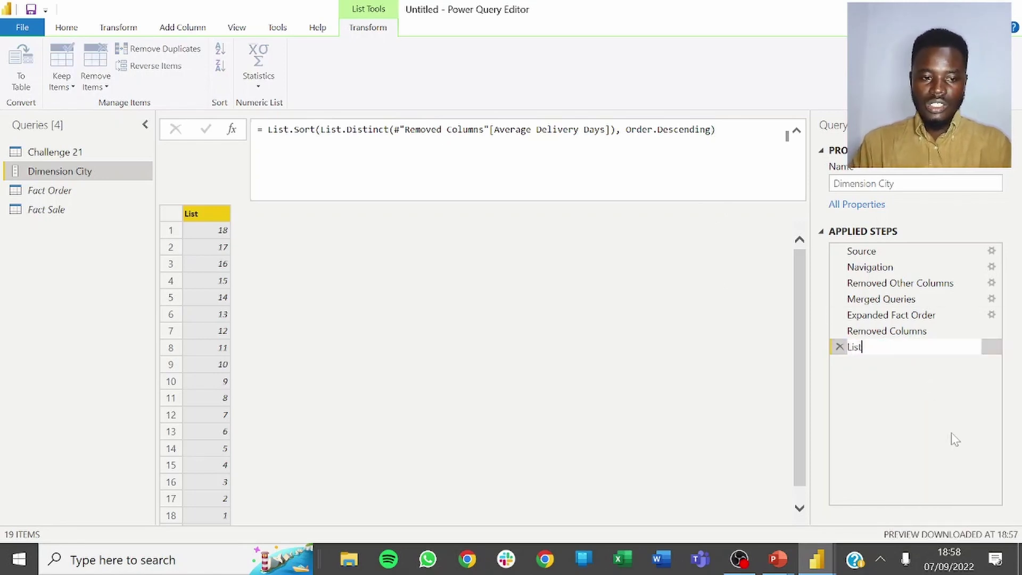
{"action": "type", "text": " of Ave"}
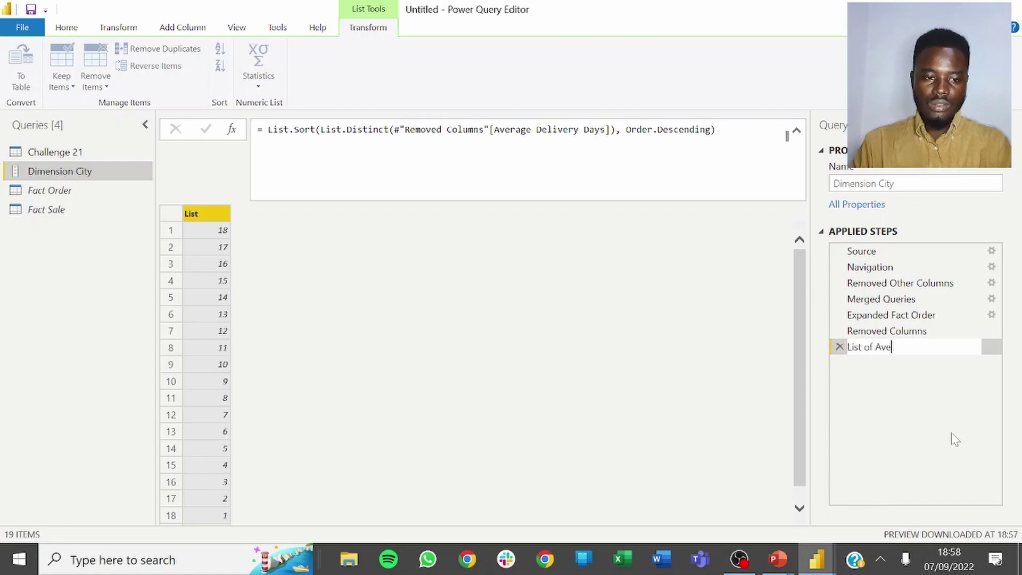
{"action": "type", "text": "rage Deli"}
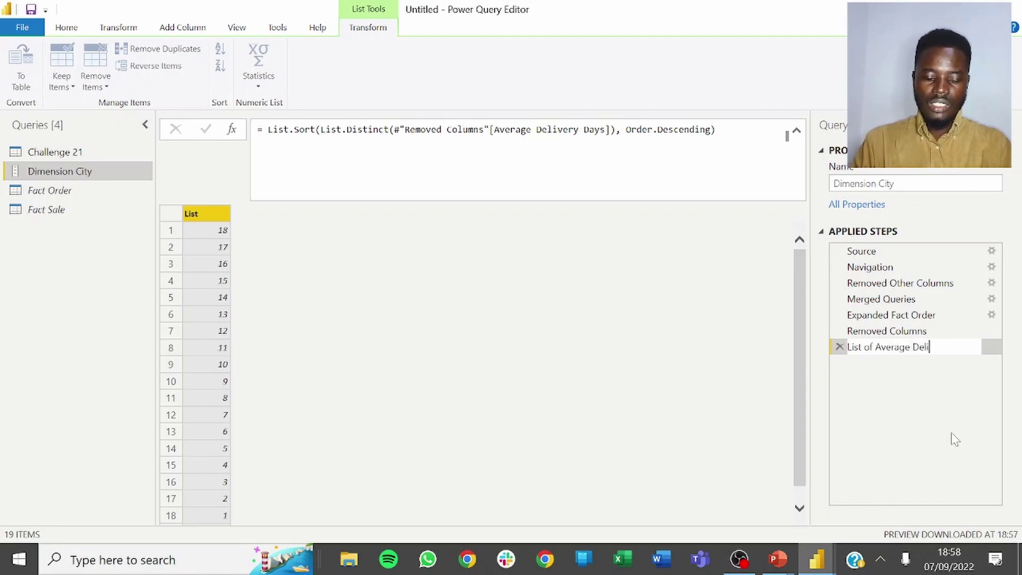
{"action": "type", "text": "very Days"}
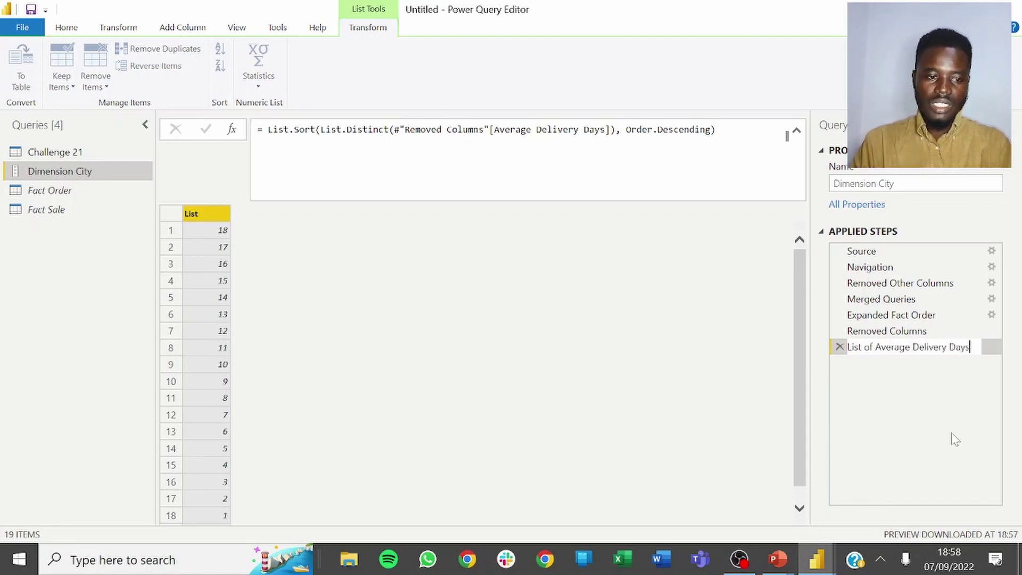
{"action": "key", "text": "Return"}
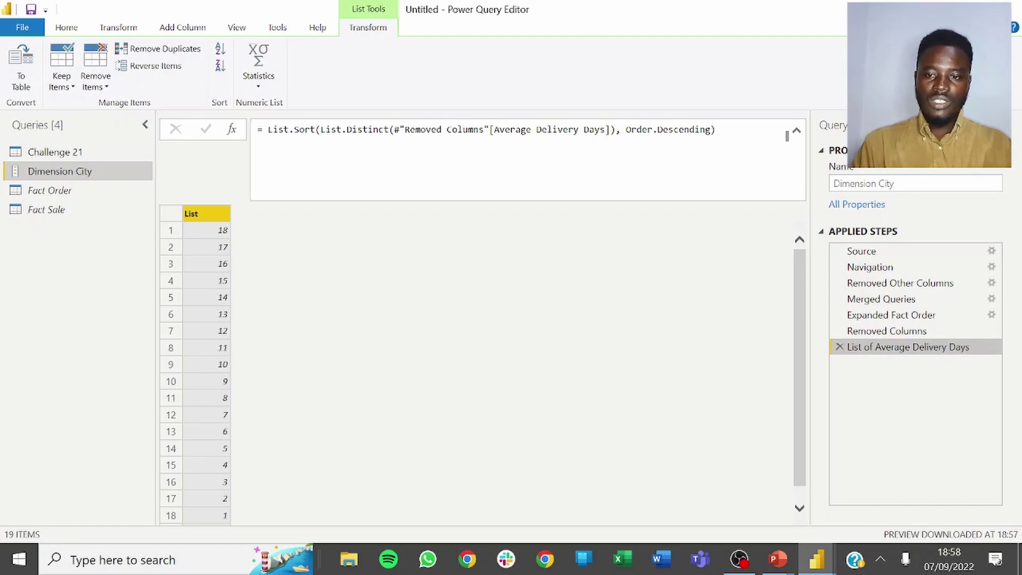
Step: Add a custom step that returns the first list item with the formula = #"List of Average Delivery Days"{0}
{"action": "left_click", "coordinate": [232, 130]}
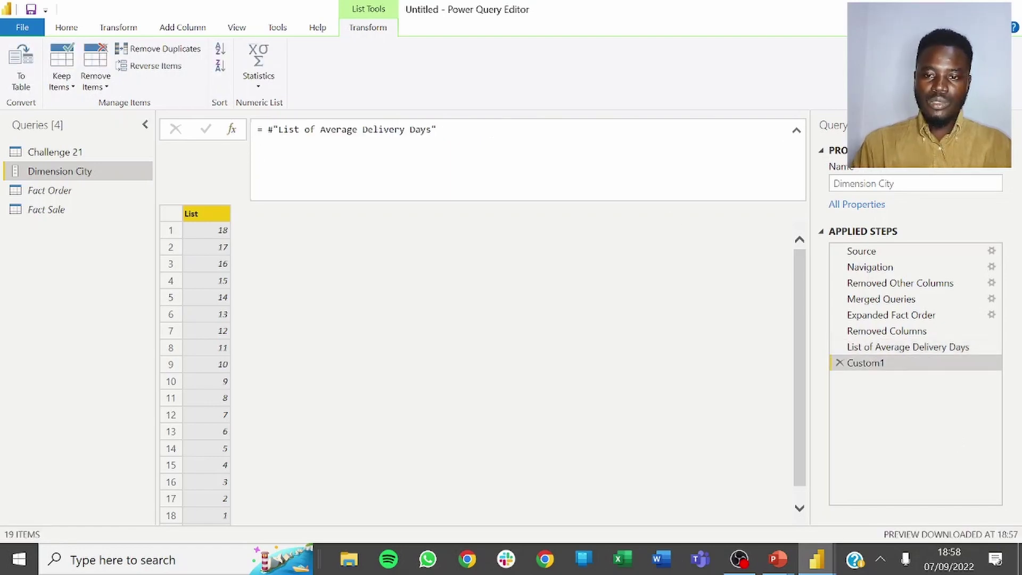
{"action": "left_click", "coordinate": [261, 130]}
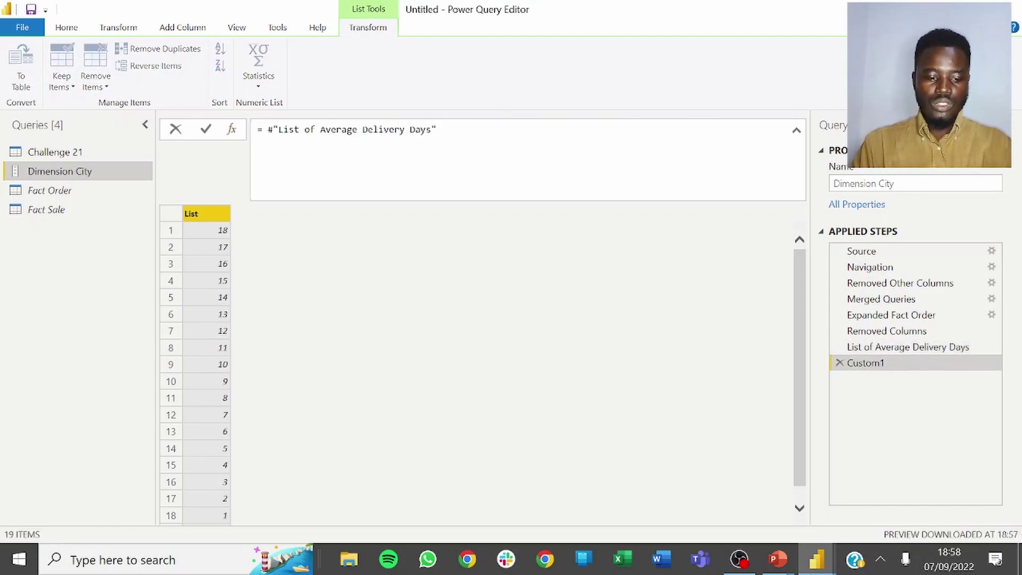
{"action": "type", "text": "{0"}
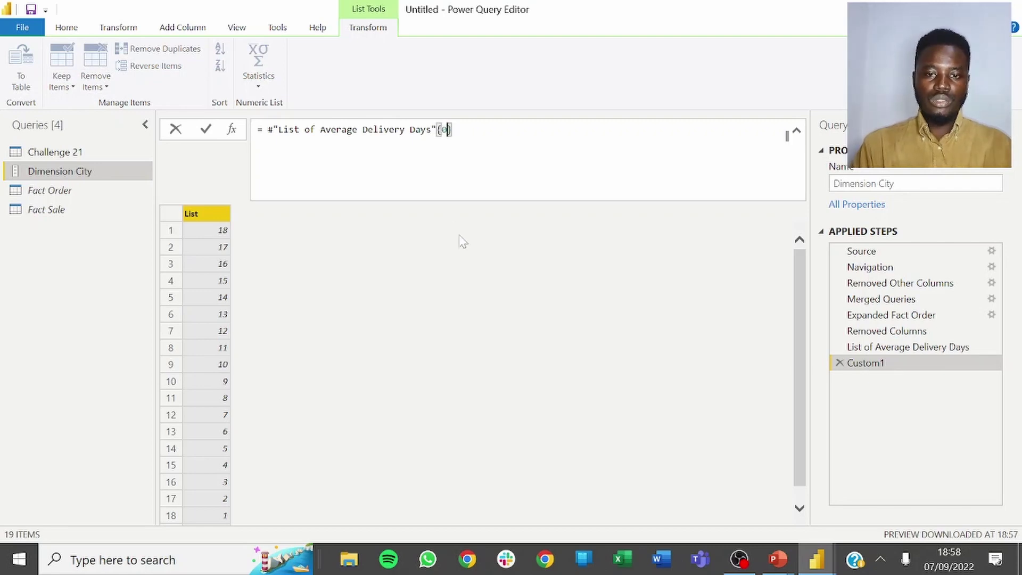
{"action": "key", "text": "Return"}
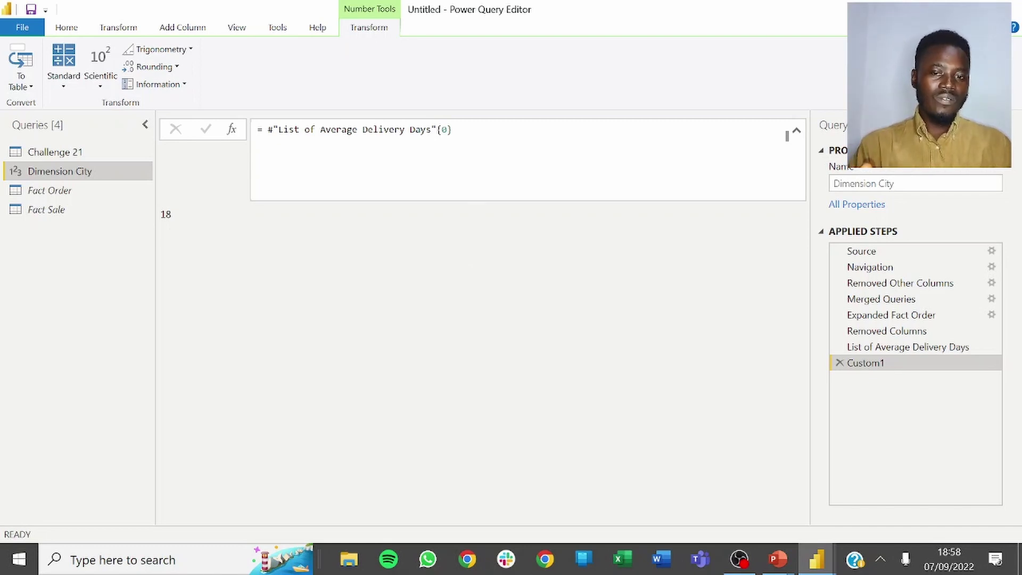
Step: Change the item index in the Custom1 formula to {9} to return the tenth list value
{"action": "left_click", "coordinate": [448, 130]}
{"action": "key", "text": "BackSpace"}
{"action": "type", "text": "9"}
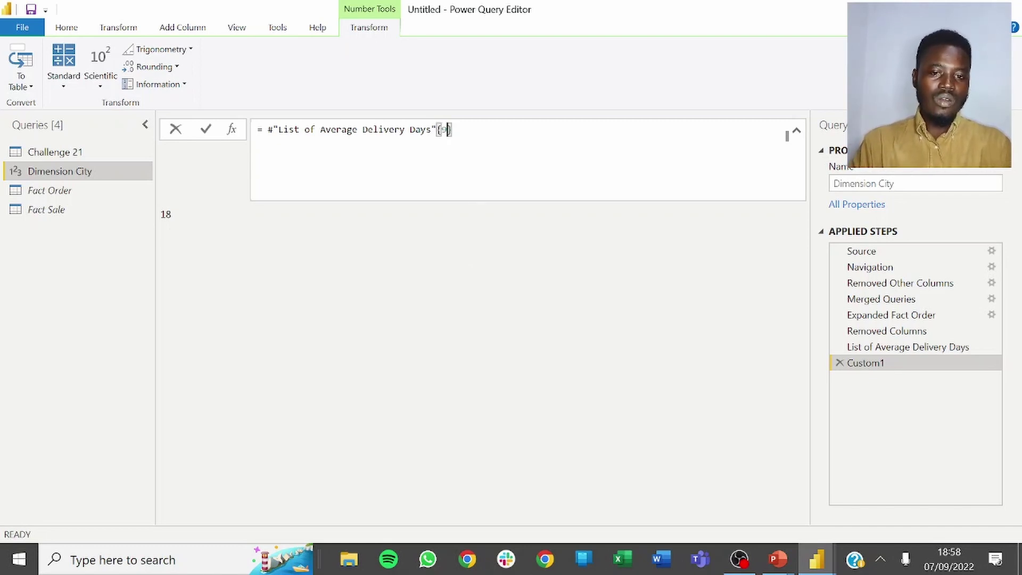
{"action": "key", "text": "Return"}
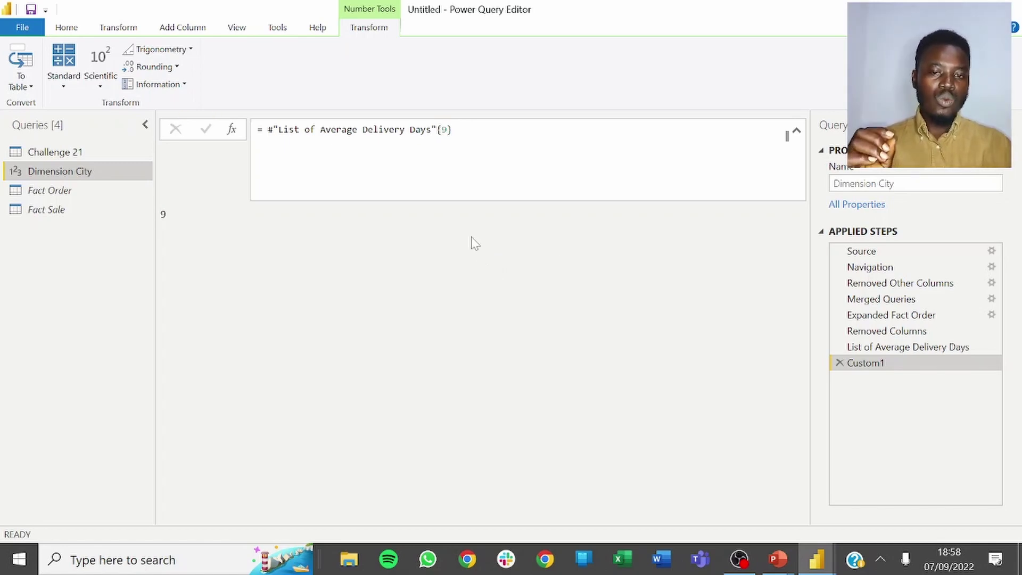
Step: Set the item index in the Custom1 formula to {11}
{"action": "left_click", "coordinate": [447, 130]}
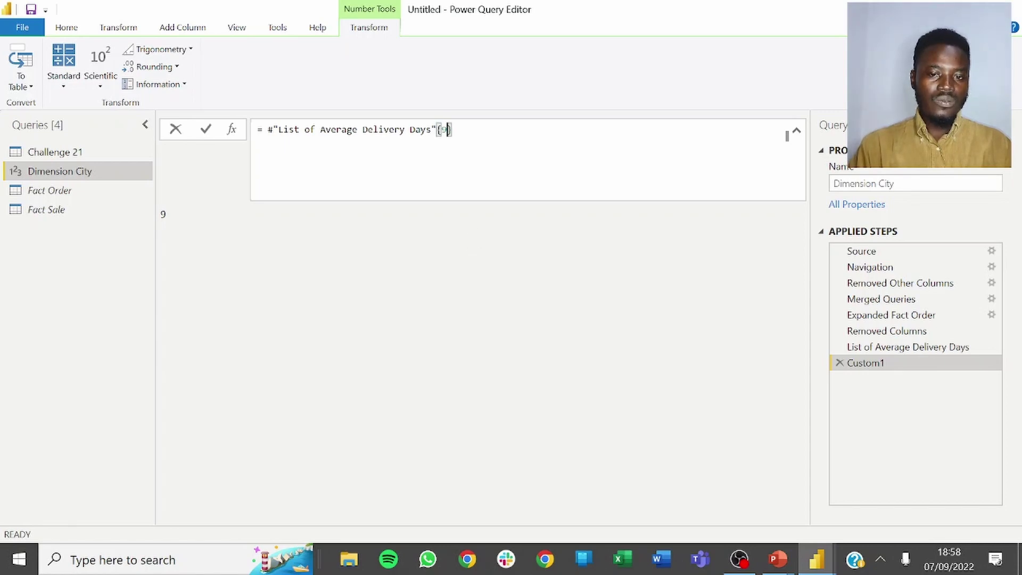
{"action": "type", "text": "11"}
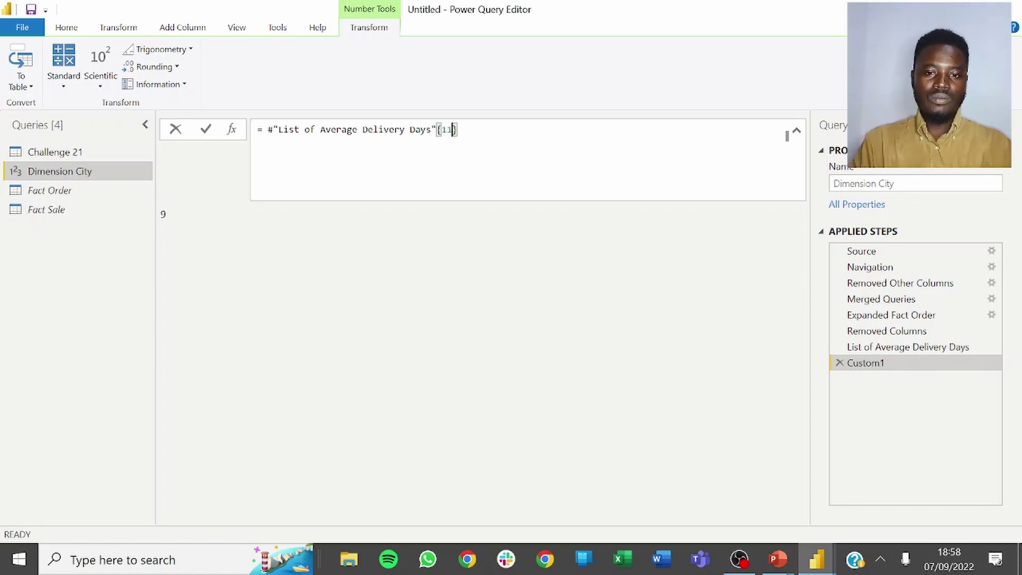
{"action": "key", "text": "Return"}
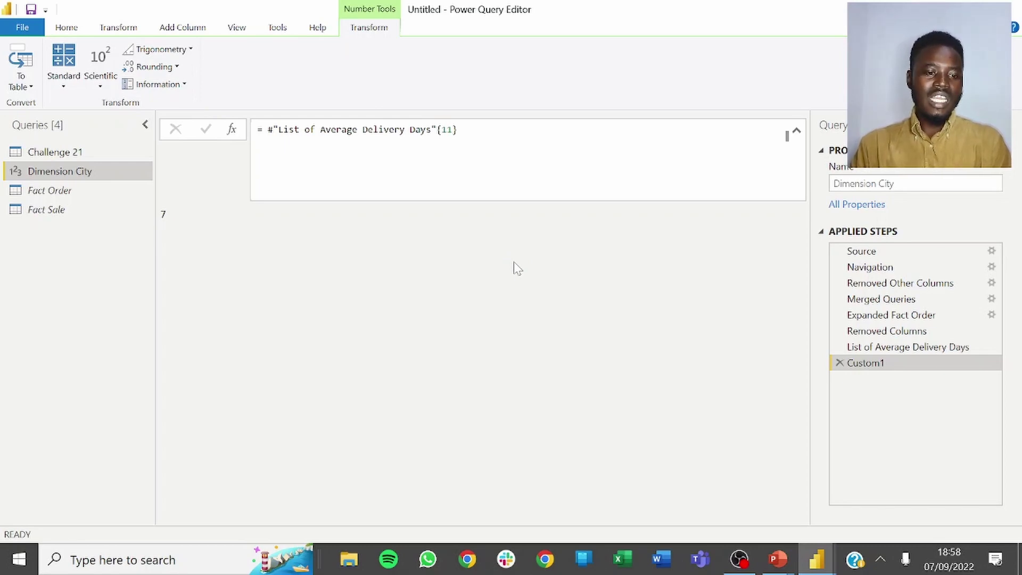
Step: Rename the Custom1 step holding the single list value to Limit
{"action": "right_click", "coordinate": [866, 370]}
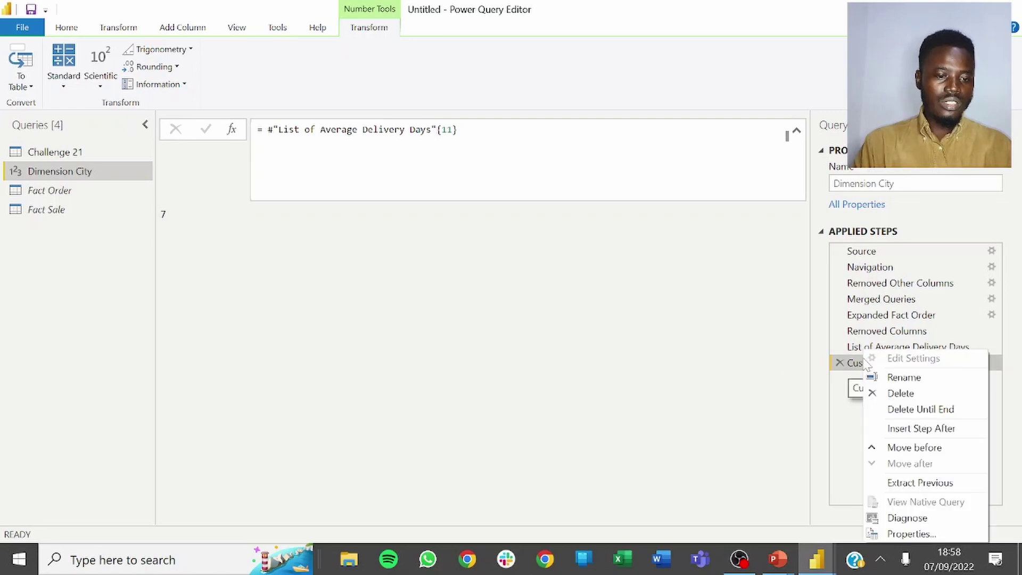
{"action": "left_click", "coordinate": [901, 381]}
{"action": "type", "text": "Limit"}
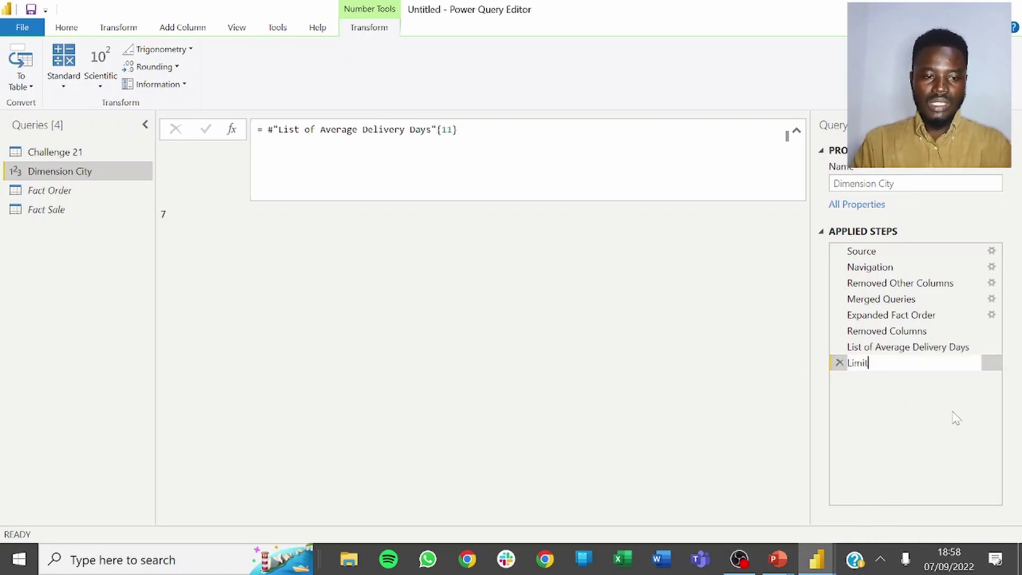
{"action": "key", "text": "Return"}
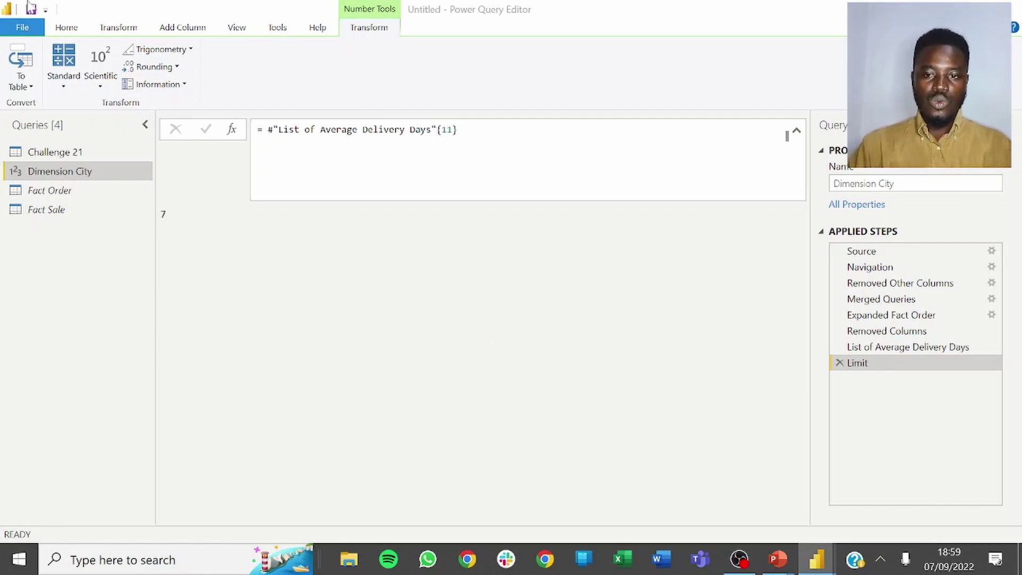
Step: Add a custom step after Limit that returns to the earlier table with the formula = #"Removed Columns"
{"action": "left_click", "coordinate": [232, 129]}
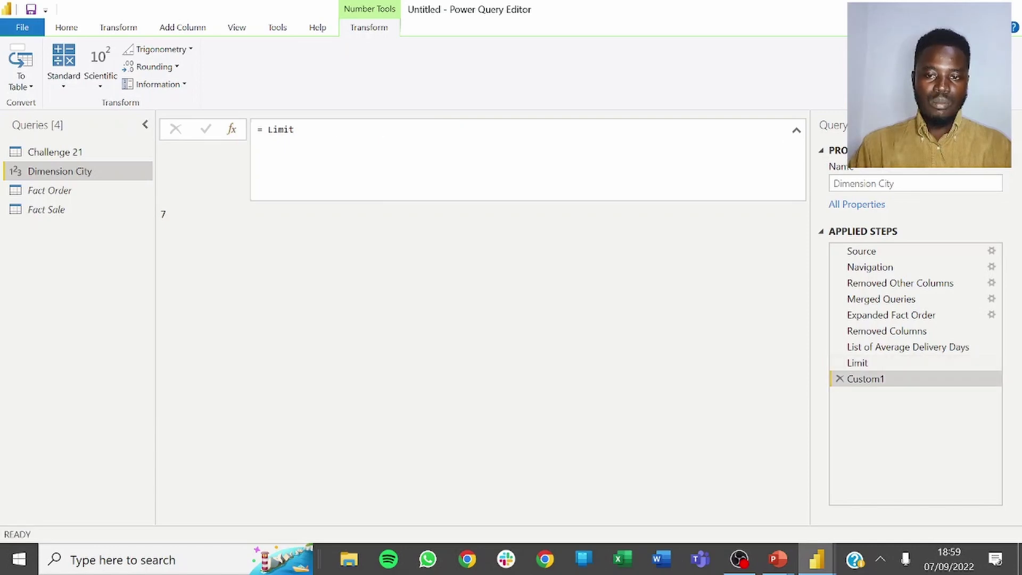
{"action": "double_click", "coordinate": [281, 129]}
{"action": "key", "text": "BackSpace"}
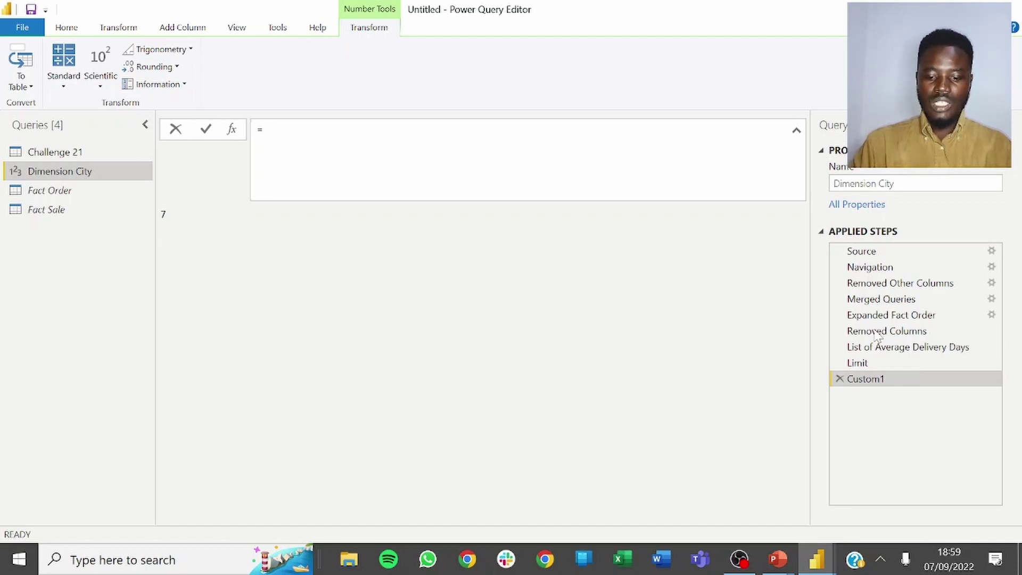
{"action": "type", "text": "tab"}
{"action": "key", "text": "BackSpace"}
{"action": "key", "text": "BackSpace"}
{"action": "key", "text": "BackSpace"}
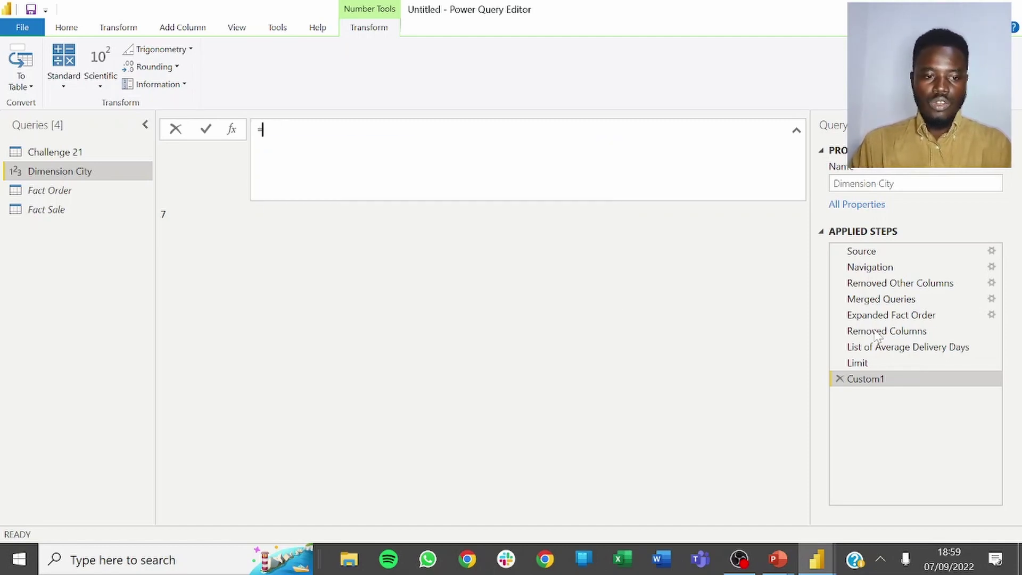
{"action": "type", "text": "#\"Removed Columns\""}
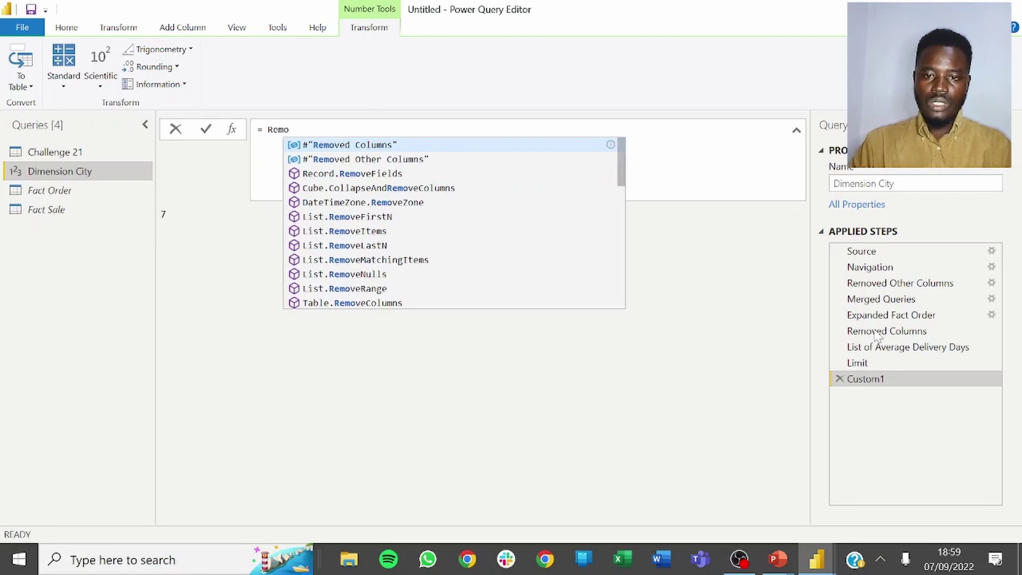
{"action": "key", "text": "Tab"}
{"action": "key", "text": "Return"}
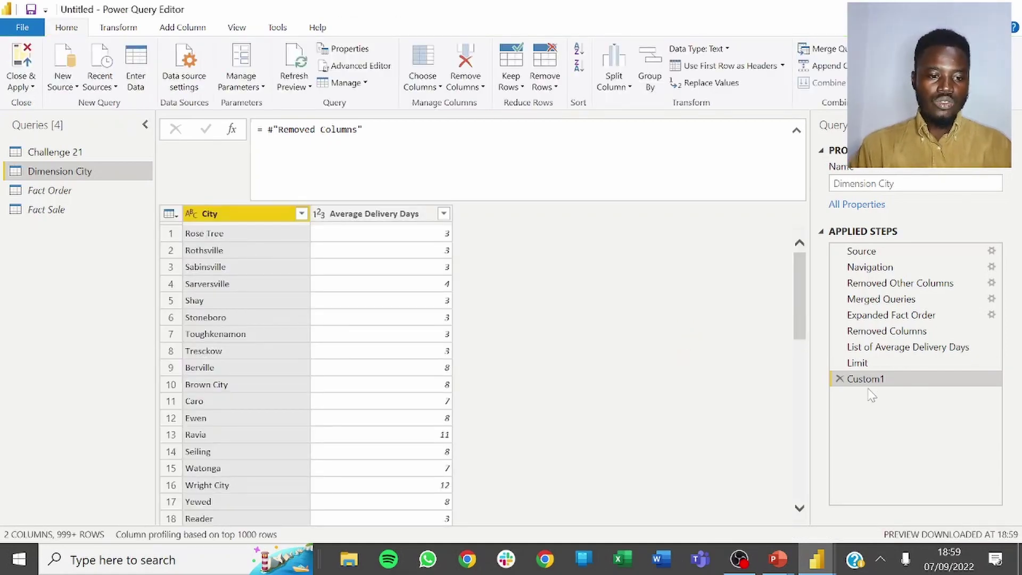
Step: Replace the table reference in the Custom1 formula with the Table.SelectRows function
{"action": "left_click", "coordinate": [263, 130]}
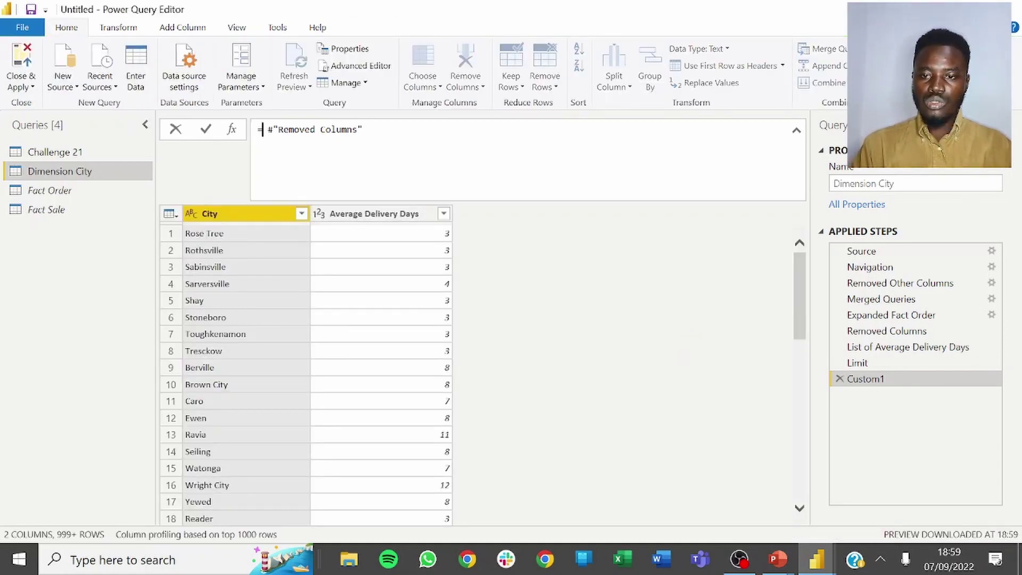
{"action": "type", "text": "Tab"}
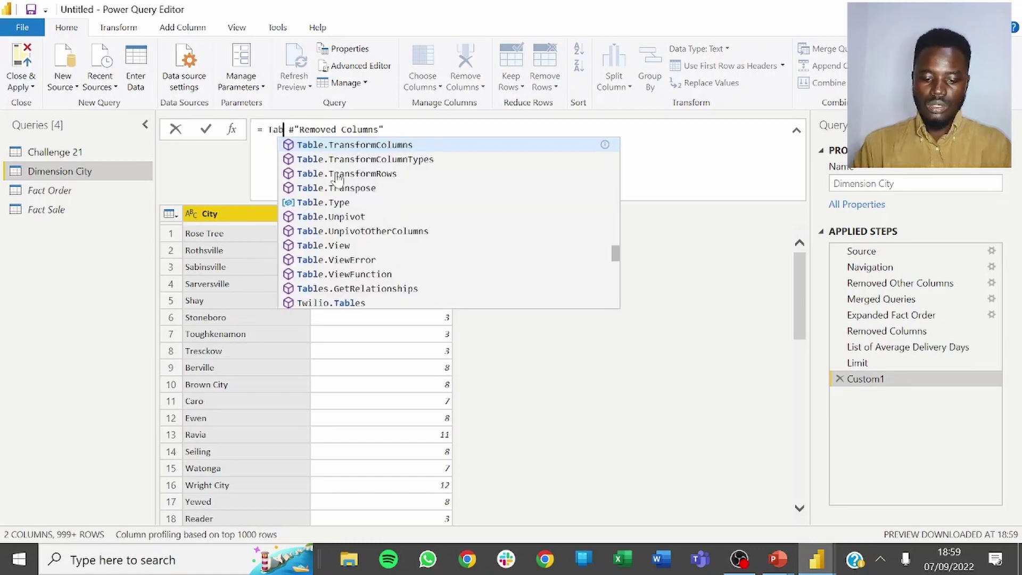
{"action": "type", "text": "lesele"}
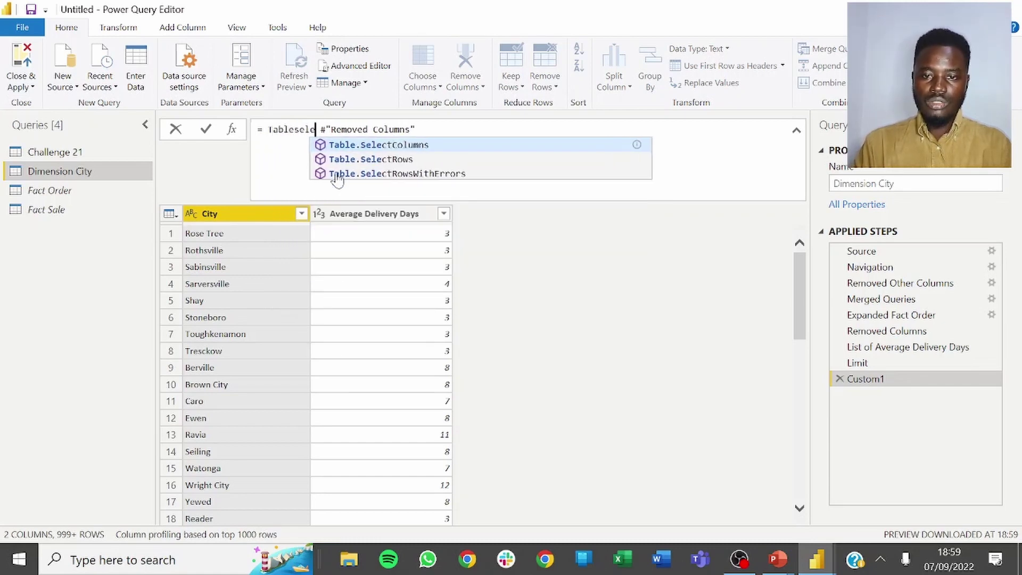
{"action": "key", "text": "Delete"}
{"action": "key", "text": "Delete"}
{"action": "key", "text": "Delete"}
{"action": "key", "text": "Delete"}
{"action": "key", "text": "Delete"}
{"action": "key", "text": "Delete"}
{"action": "key", "text": "Delete"}
{"action": "key", "text": "Delete"}
{"action": "key", "text": "Delete"}
{"action": "key", "text": "Delete"}
{"action": "key", "text": "Delete"}
{"action": "key", "text": "Delete"}
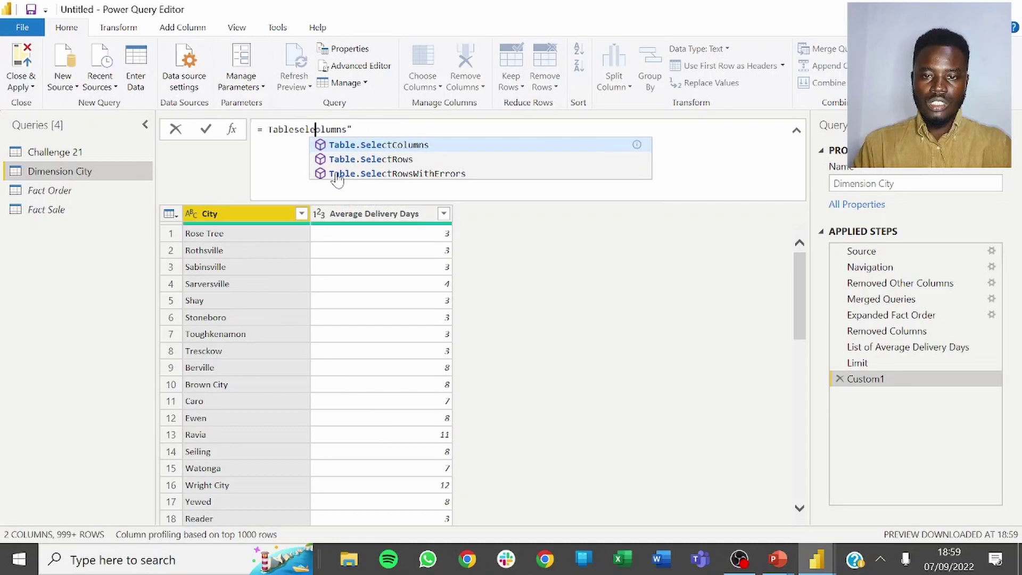
{"action": "key", "text": "Delete"}
{"action": "key", "text": "Delete"}
{"action": "key", "text": "Delete"}
{"action": "key", "text": "Delete"}
{"action": "key", "text": "Delete"}
{"action": "key", "text": "Delete"}
{"action": "key", "text": "Delete"}
{"action": "left_click", "coordinate": [337, 161]}
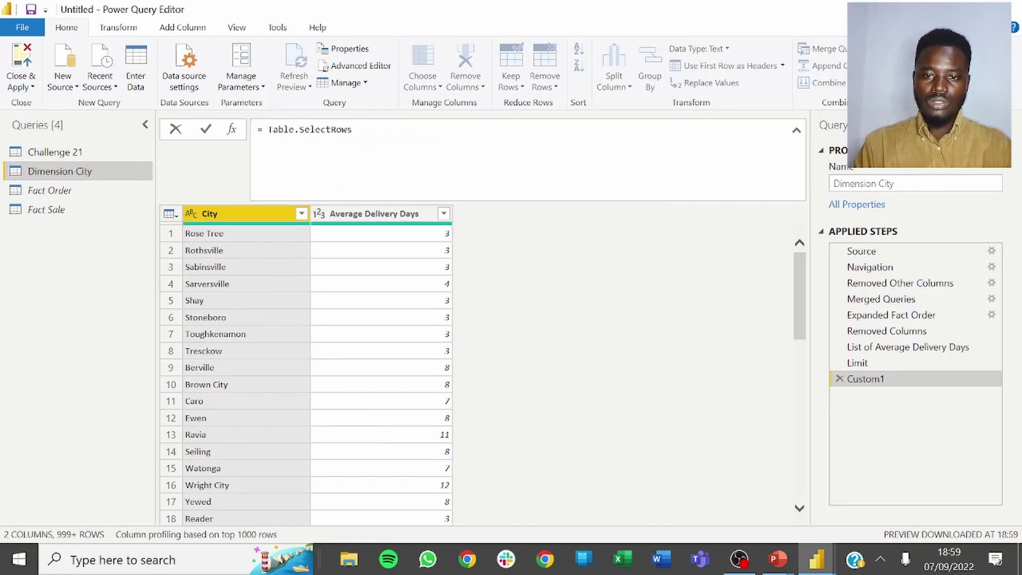
Step: Supply #"Removed Columns" as the table argument of Table.SelectRows, on its own line within the parentheses
{"action": "type", "text": "("}
{"action": "key", "text": "shift+Return"}
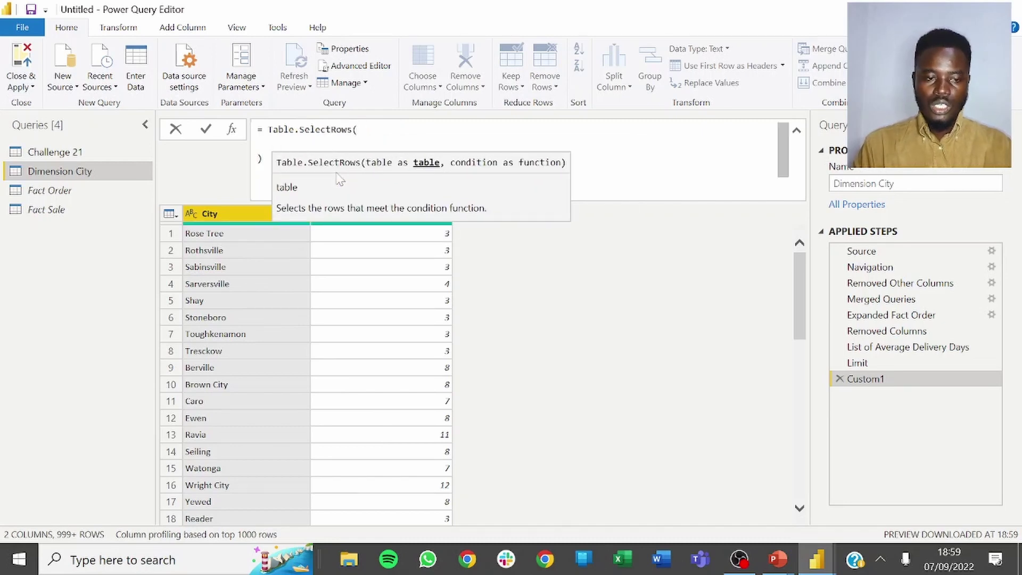
{"action": "type", "text": "#re"}
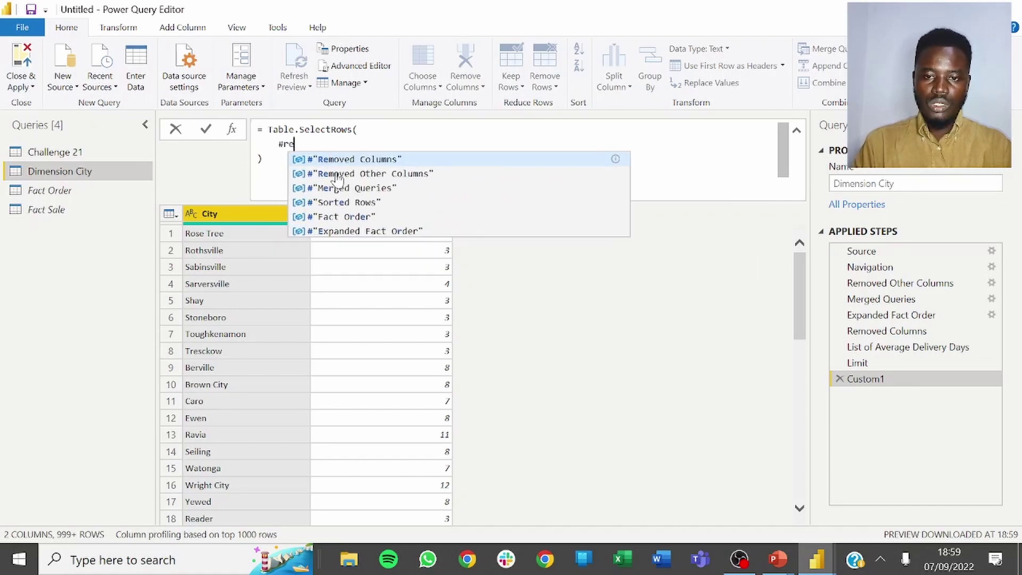
{"action": "key", "text": "Tab"}
{"action": "type", "text": ","}
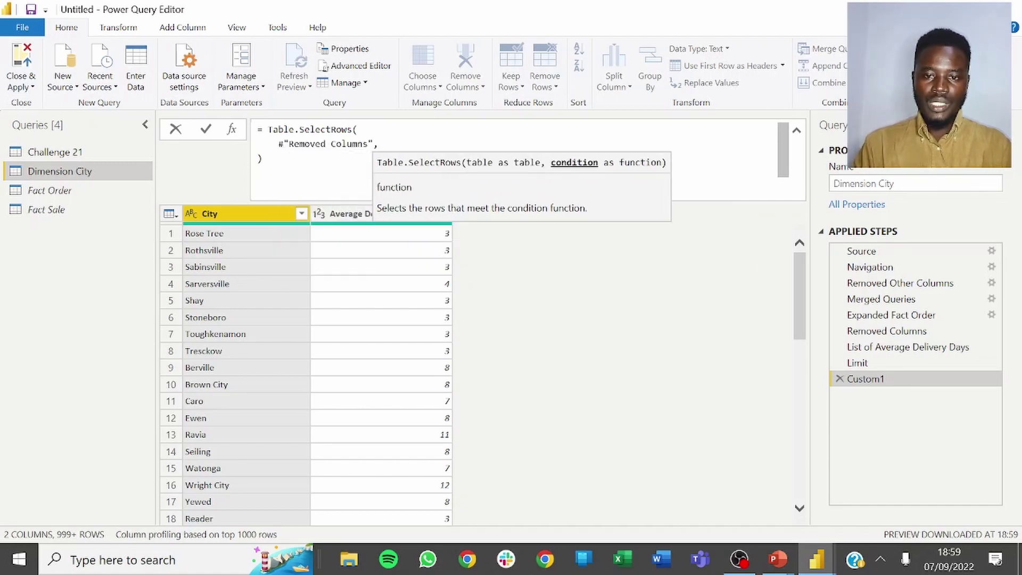
Step: Start the condition argument of Table.SelectRows on a new line with each [Average Delivery Days]
{"action": "key", "text": "shift+Return"}
{"action": "type", "text": "each"}
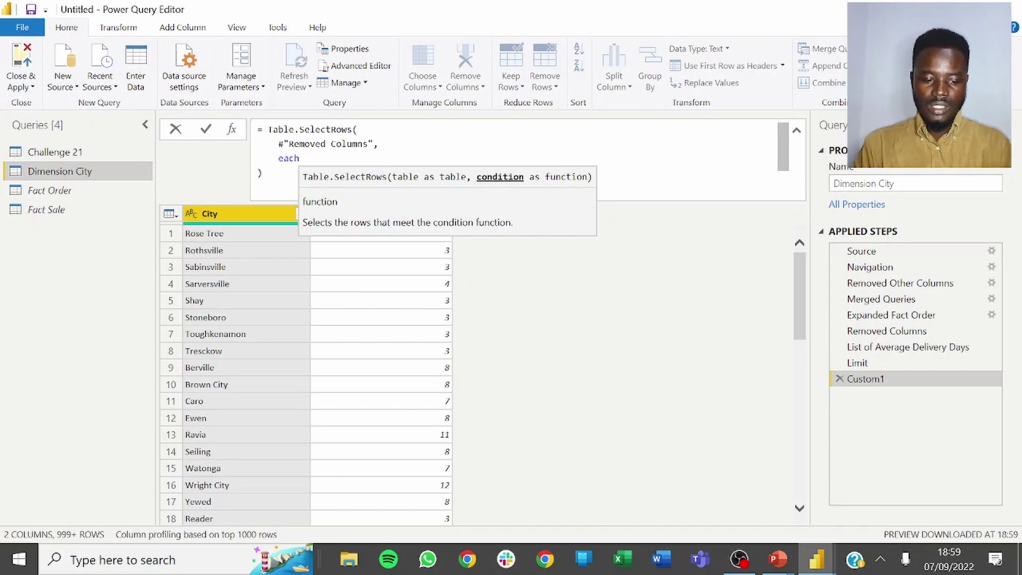
{"action": "type", "text": "[Eave"}
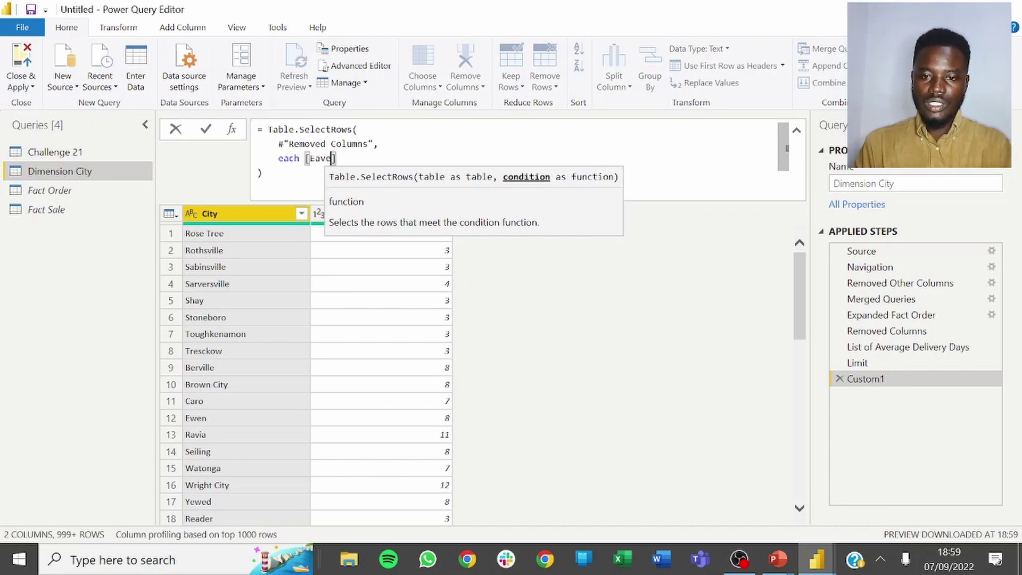
{"action": "key", "text": "BackSpace"}
{"action": "key", "text": "BackSpace"}
{"action": "key", "text": "BackSpace"}
{"action": "key", "text": "BackSpace"}
{"action": "type", "text": "Ave"}
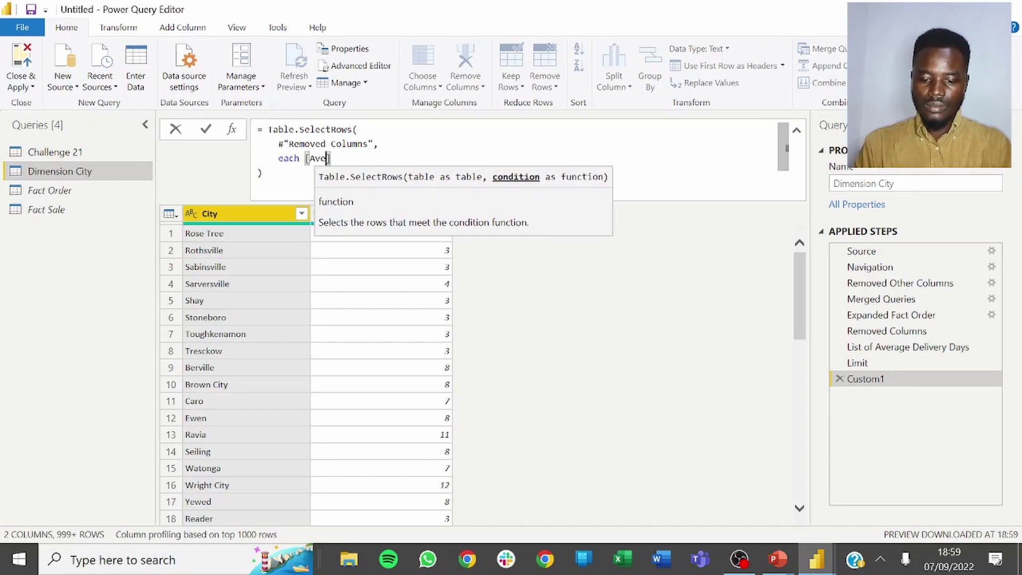
{"action": "type", "text": "arge"}
{"action": "key", "text": "BackSpace"}
{"action": "key", "text": "BackSpace"}
{"action": "key", "text": "BackSpace"}
{"action": "key", "text": "BackSpace"}
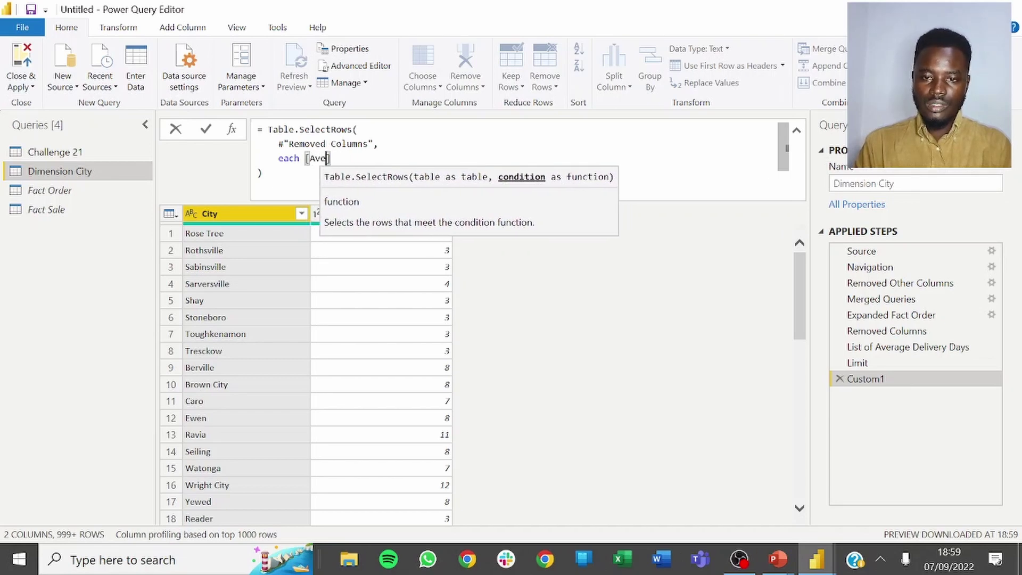
{"action": "type", "text": "rage"}
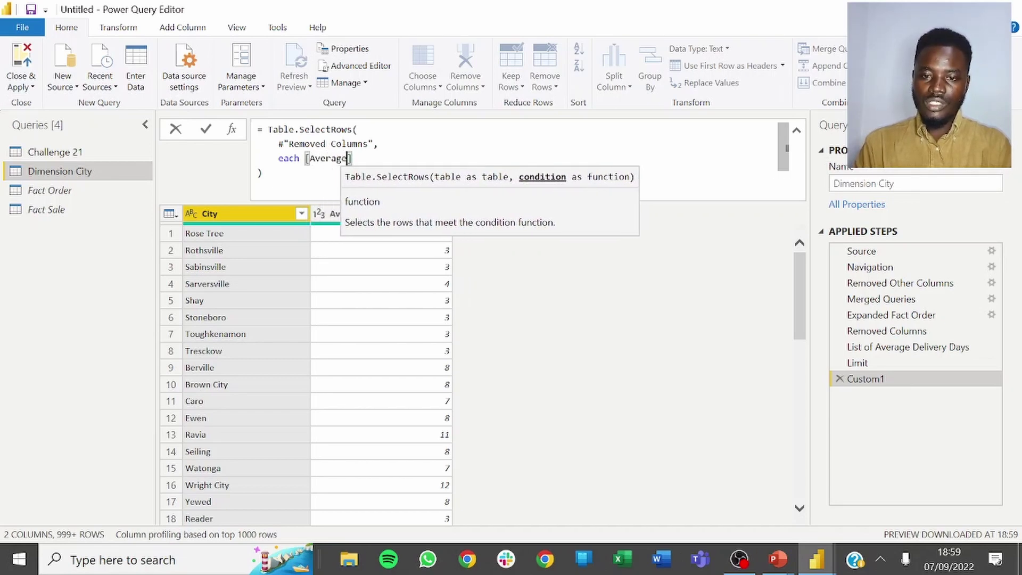
{"action": "type", "text": " Delivery"}
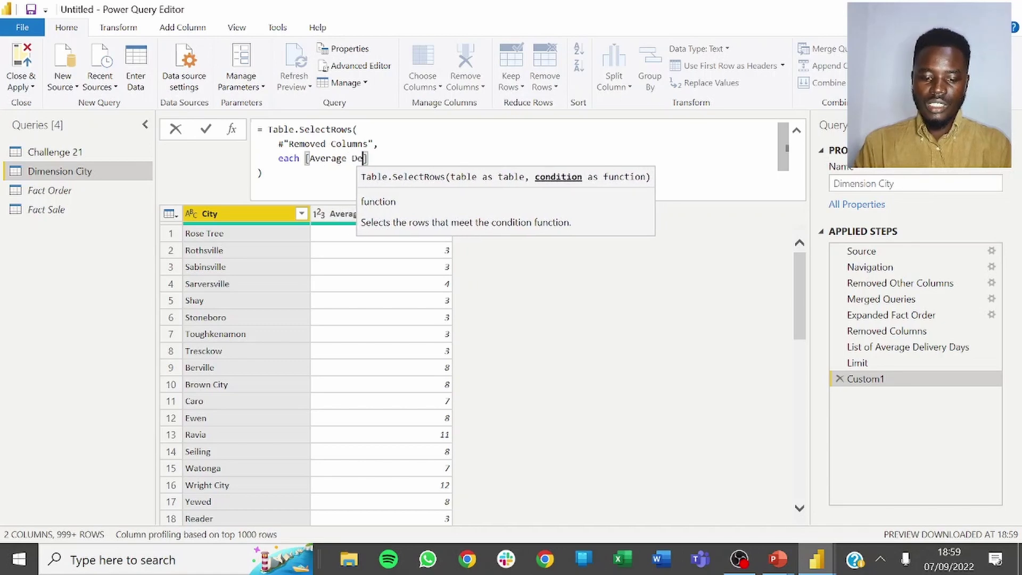
{"action": "type", "text": " Days"}
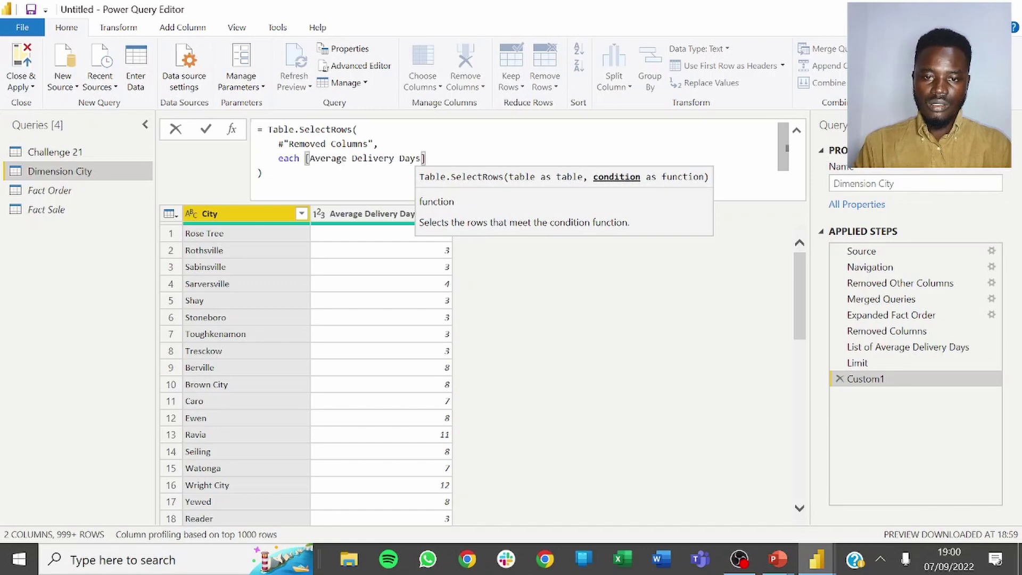
{"action": "type", "text": "]"}
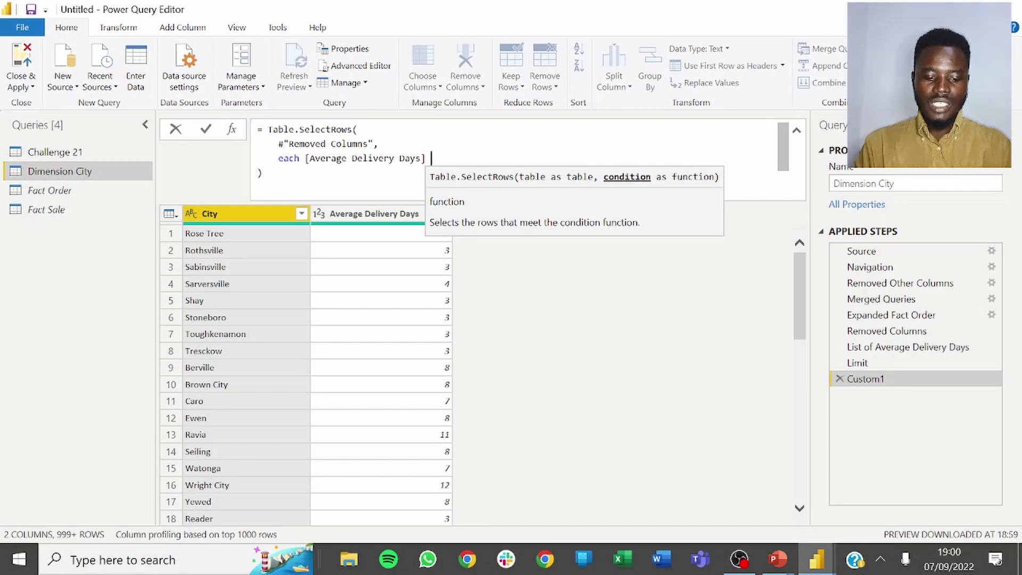
Step: Complete the condition as each [Average Delivery Days] > Limit and apply the Custom1 formula
{"action": "type", "text": ">"}
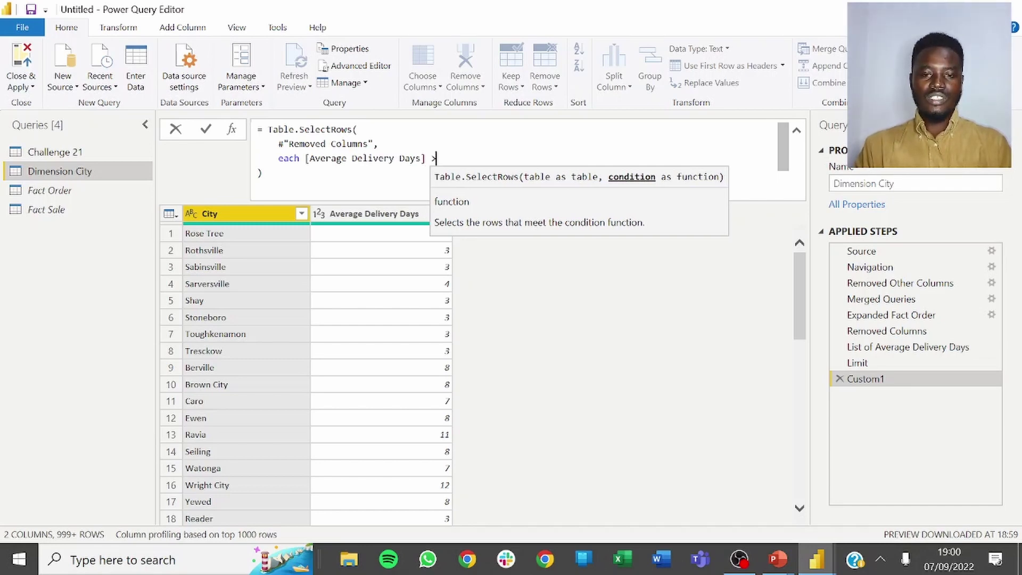
{"action": "type", "text": " L"}
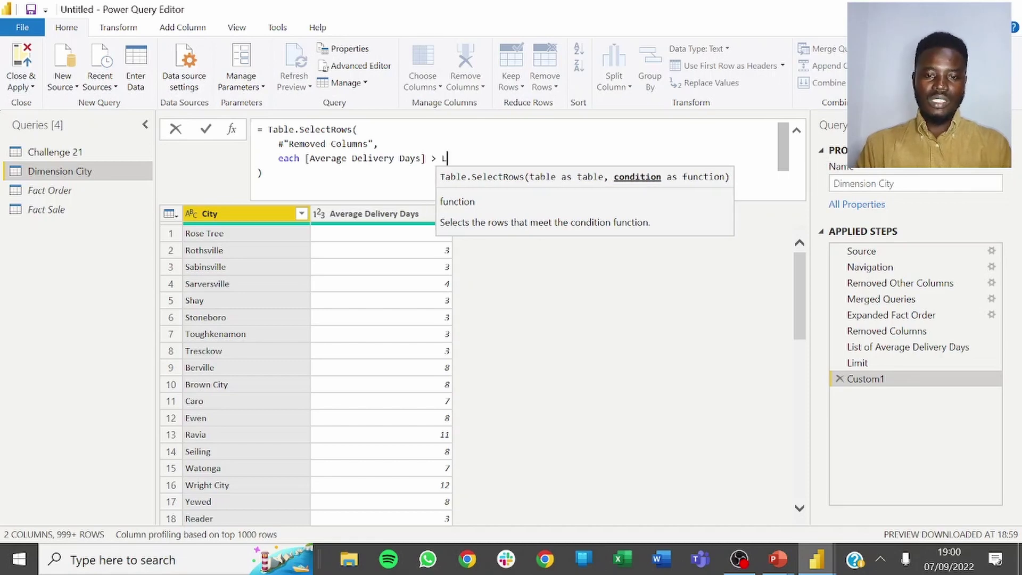
{"action": "type", "text": "im"}
{"action": "key", "text": "BackSpace"}
{"action": "key", "text": "BackSpace"}
{"action": "key", "text": "BackSpace"}
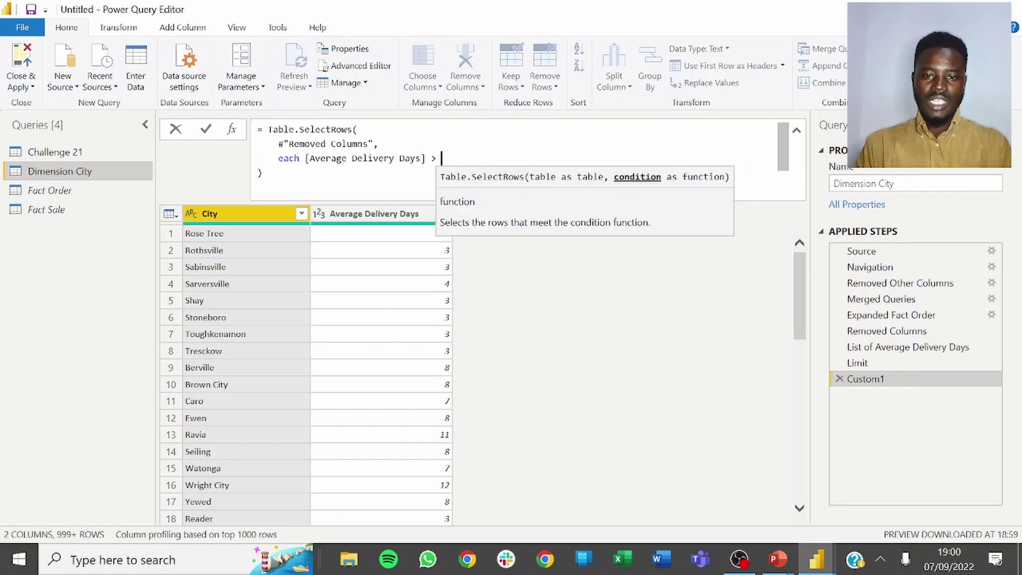
{"action": "type", "text": "L"}
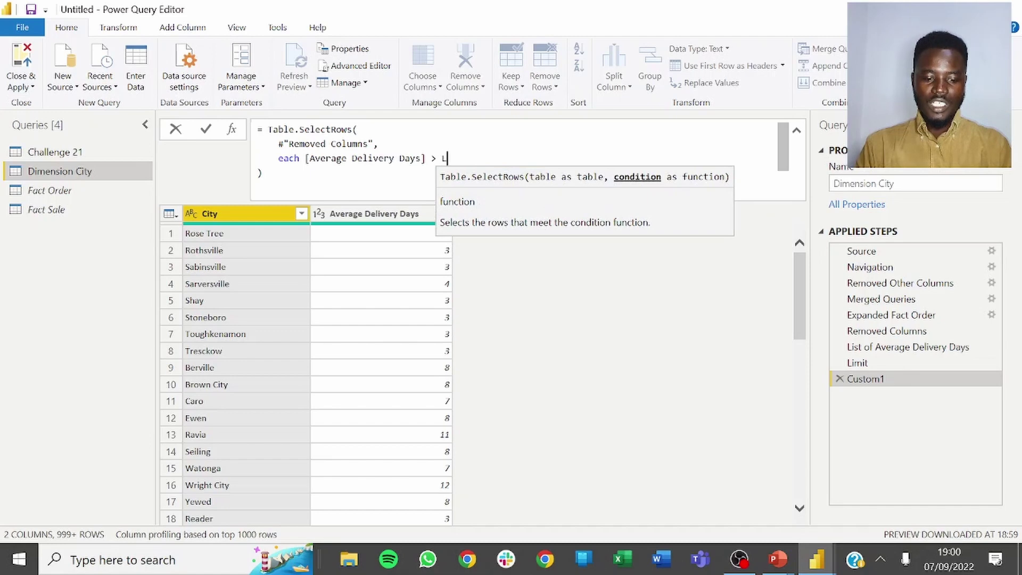
{"action": "type", "text": "imit"}
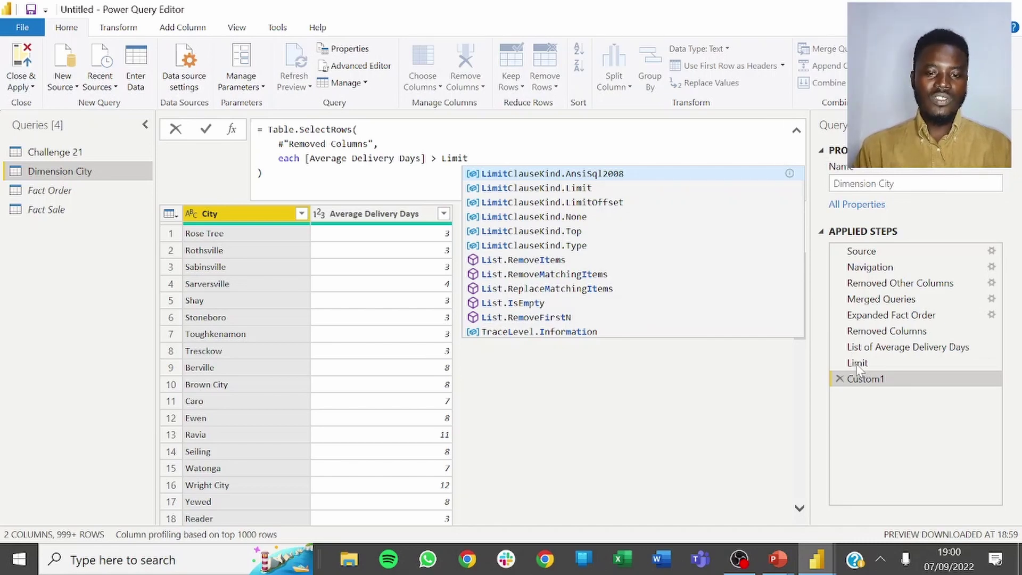
{"action": "left_click", "coordinate": [668, 363]}
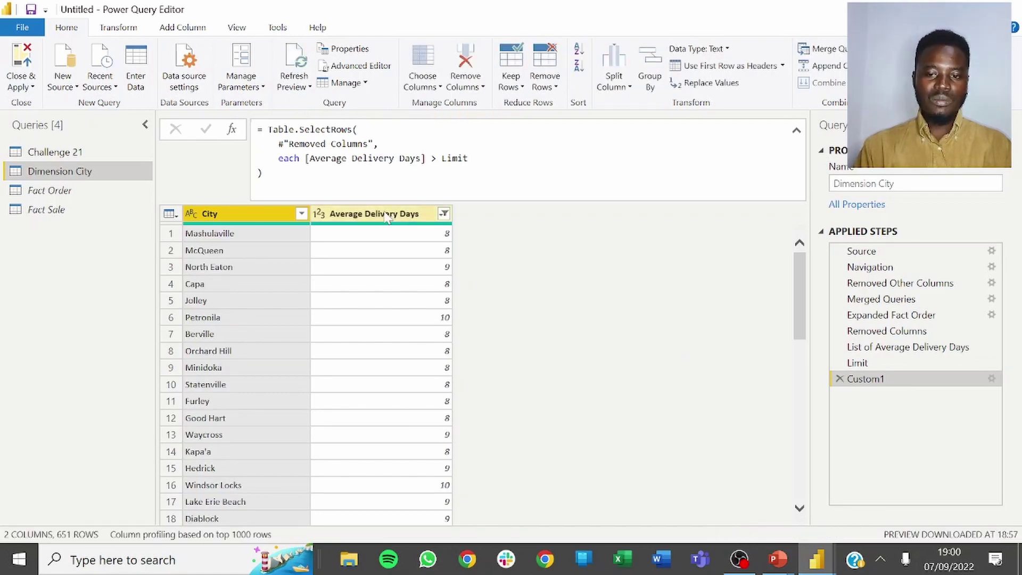
Step: Sort the filtered cities by Average Delivery Days in descending order
{"action": "left_click", "coordinate": [443, 213]}
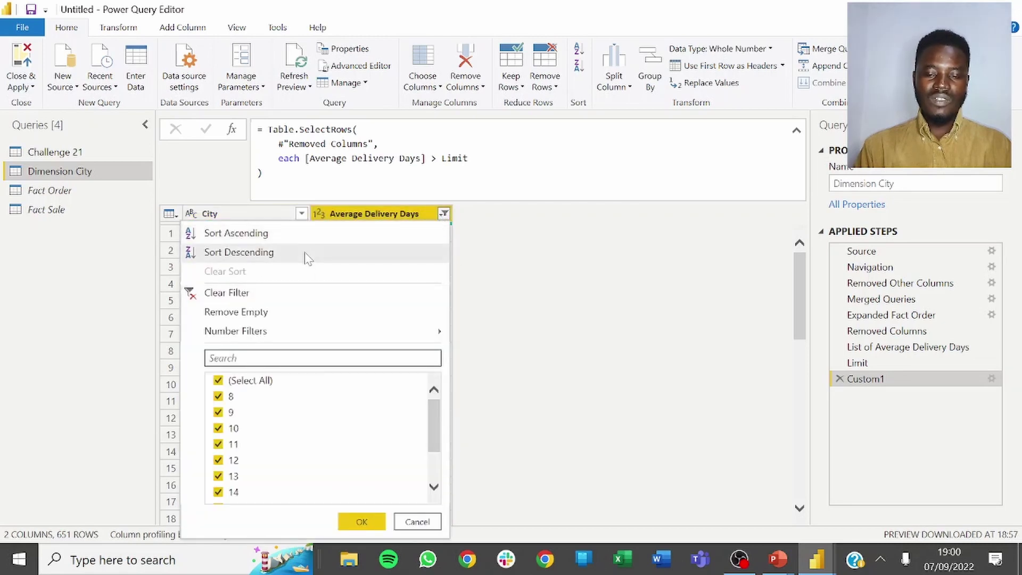
{"action": "left_click", "coordinate": [308, 258]}
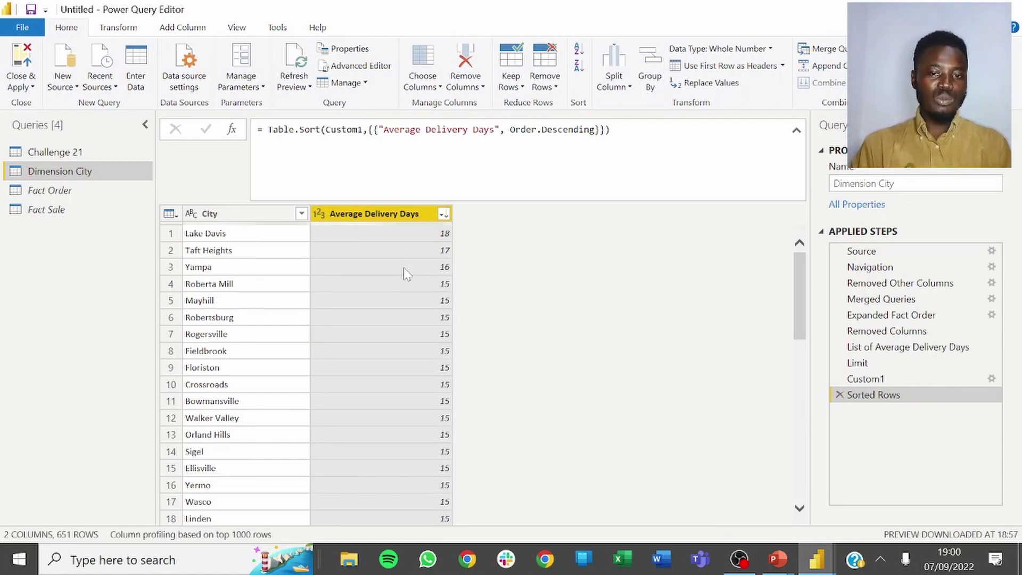
Step: Examine the sorted Average Delivery Days values from the first row down to the last row
{"action": "scroll", "coordinate": [413, 270], "scroll_direction": "down", "scroll_amount": 1}
{"action": "scroll", "coordinate": [415, 282], "scroll_direction": "down", "scroll_amount": 5}
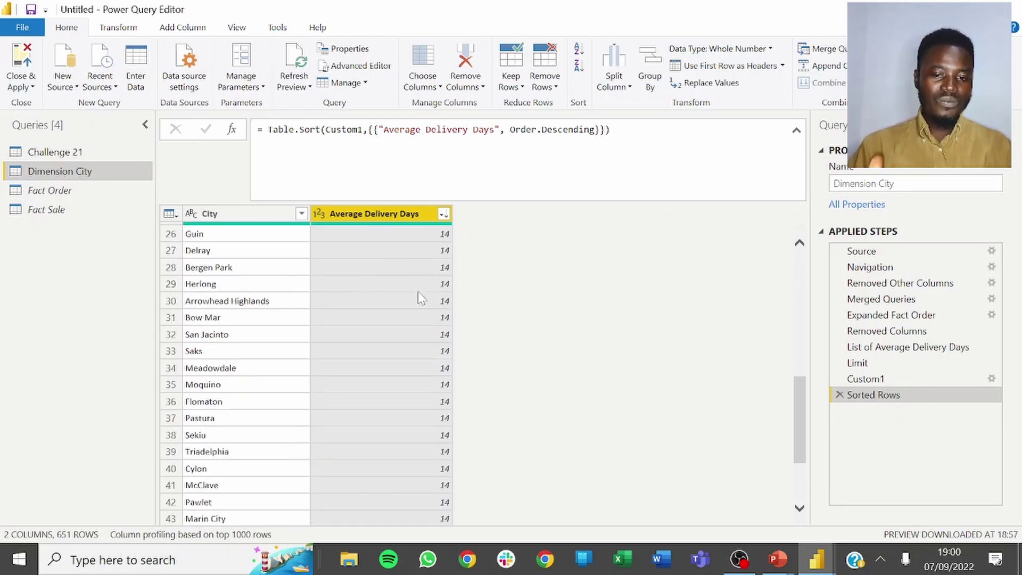
{"action": "scroll", "coordinate": [417, 291], "scroll_direction": "down", "scroll_amount": 2}
{"action": "scroll", "coordinate": [418, 294], "scroll_direction": "down", "scroll_amount": 20}
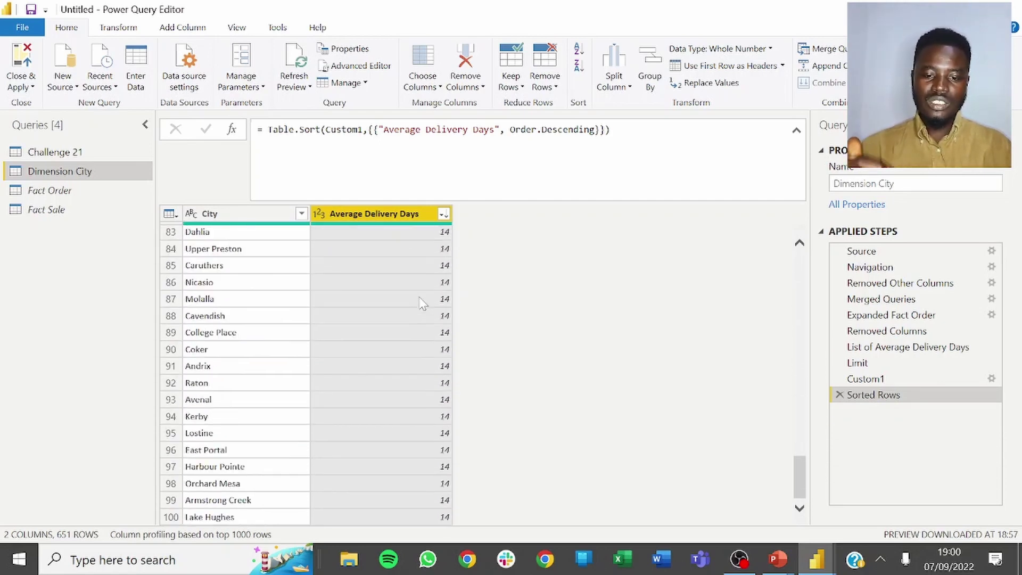
{"action": "scroll", "coordinate": [434, 326], "scroll_direction": "down", "scroll_amount": 20}
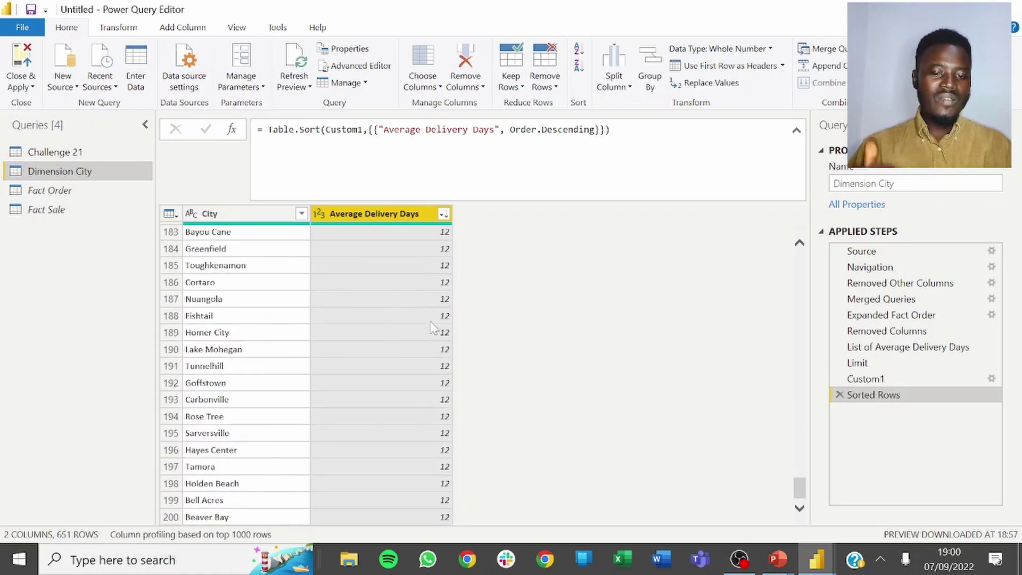
{"action": "scroll", "coordinate": [438, 339], "scroll_direction": "down", "scroll_amount": 20}
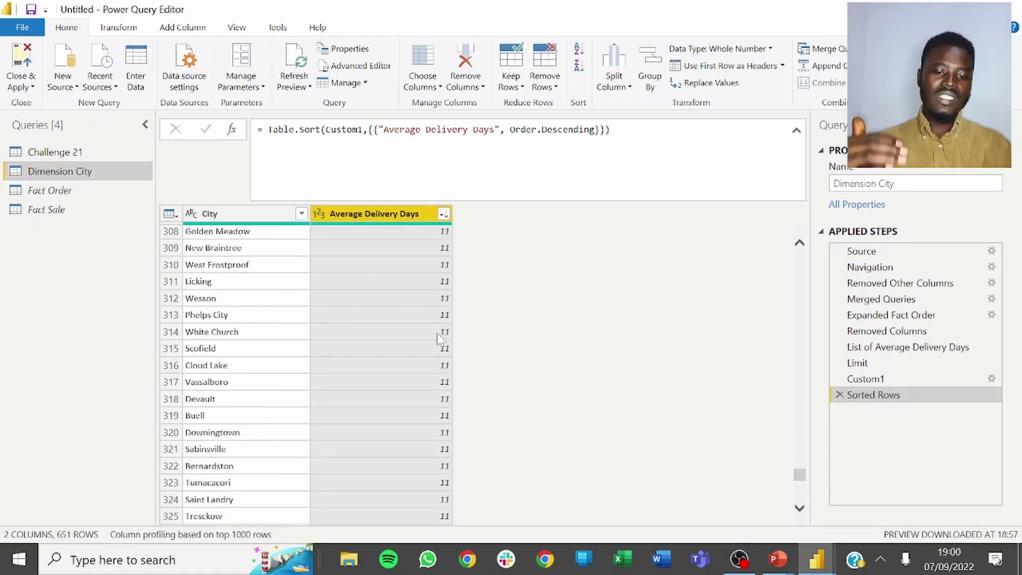
{"action": "scroll", "coordinate": [438, 339], "scroll_direction": "down", "scroll_amount": 18}
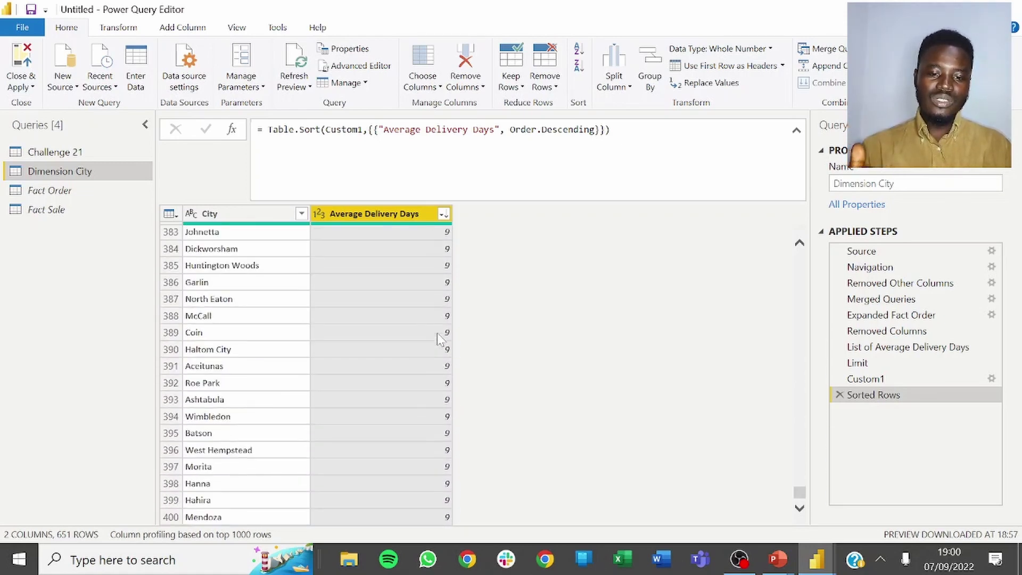
{"action": "scroll", "coordinate": [437, 338], "scroll_direction": "down", "scroll_amount": 20}
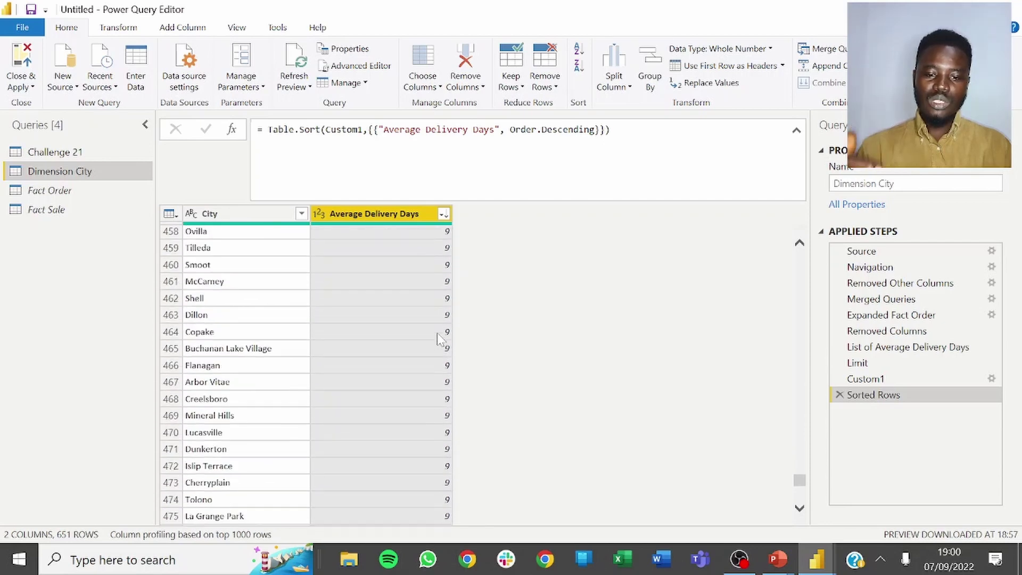
{"action": "scroll", "coordinate": [444, 344], "scroll_direction": "down", "scroll_amount": 20}
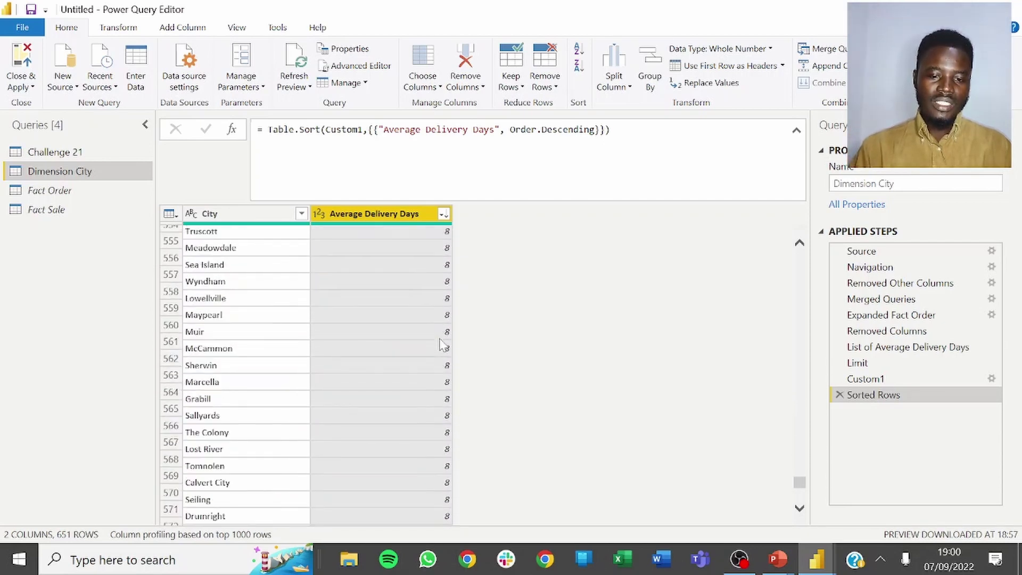
{"action": "scroll", "coordinate": [443, 344], "scroll_direction": "down", "scroll_amount": 12}
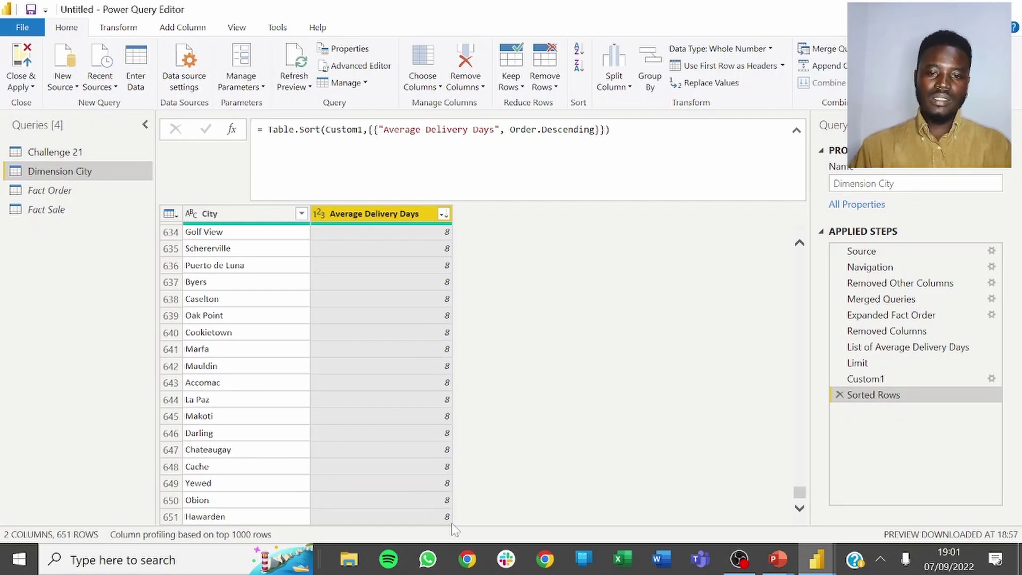
Step: Review the distinct Average Delivery Days values in the column's filter list, leaving the filter unchanged
{"action": "left_click", "coordinate": [443, 214]}
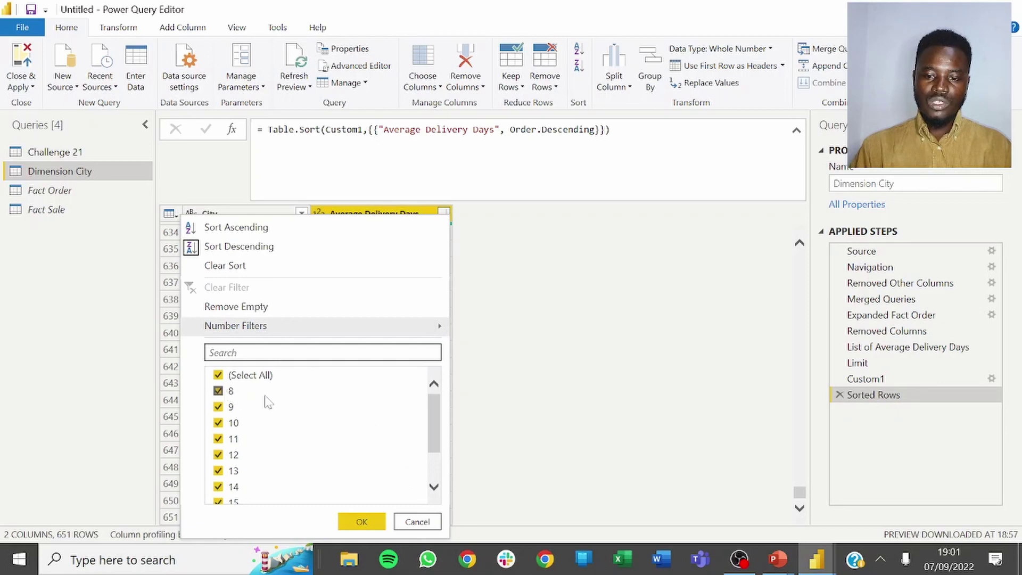
{"action": "scroll", "coordinate": [263, 426], "scroll_direction": "down", "scroll_amount": 1}
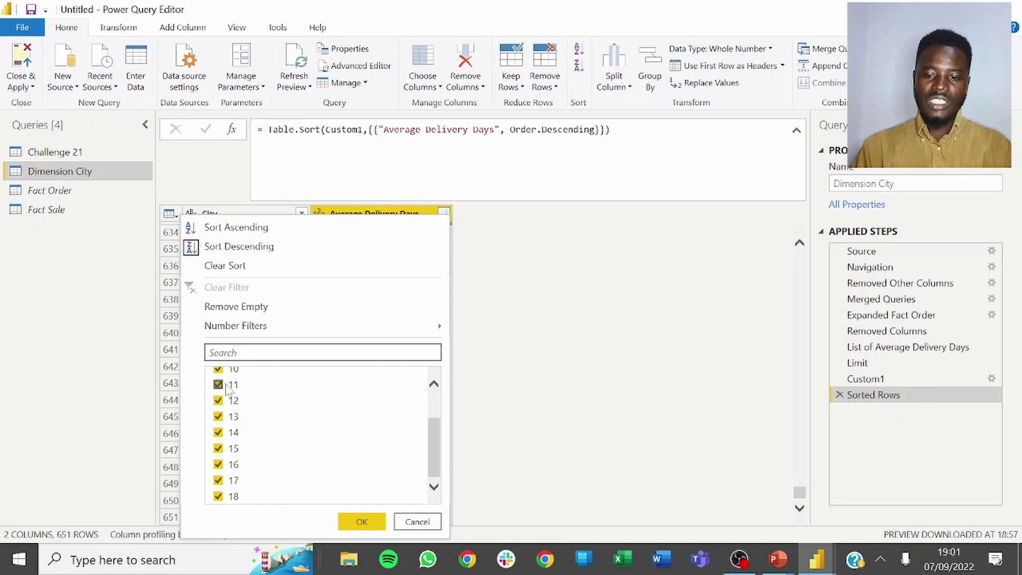
{"action": "scroll", "coordinate": [251, 409], "scroll_direction": "up", "scroll_amount": 1}
{"action": "scroll", "coordinate": [249, 401], "scroll_direction": "up", "scroll_amount": 1}
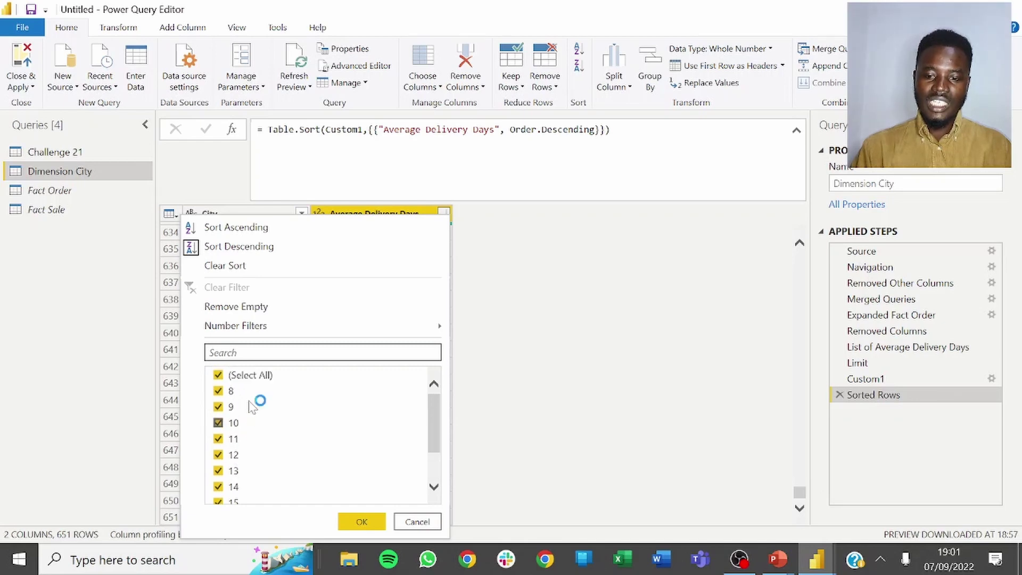
{"action": "left_click_drag", "start_coordinate": [434, 437], "coordinate": [440, 476]}
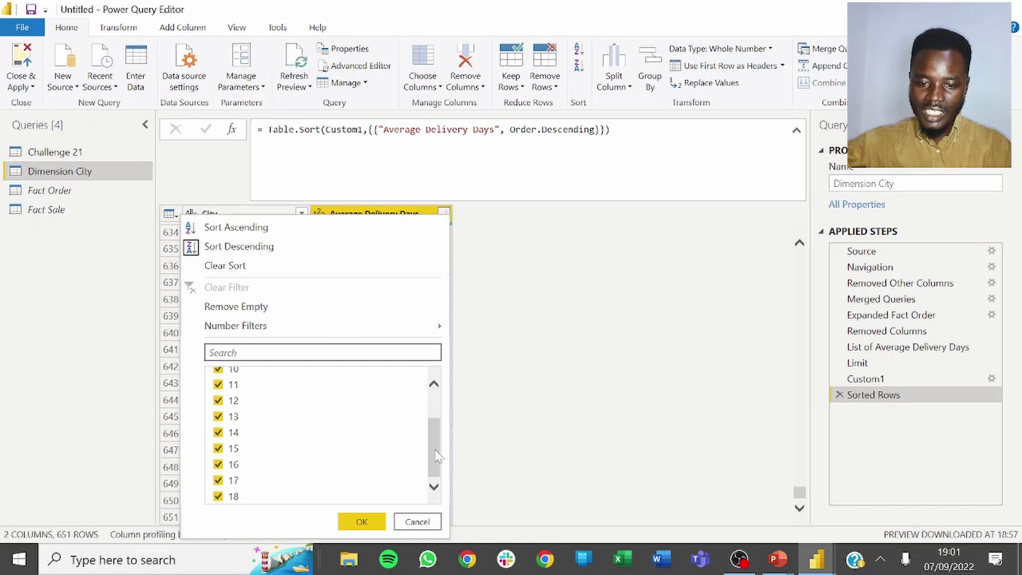
{"action": "scroll", "coordinate": [296, 397], "scroll_direction": "up", "scroll_amount": 2}
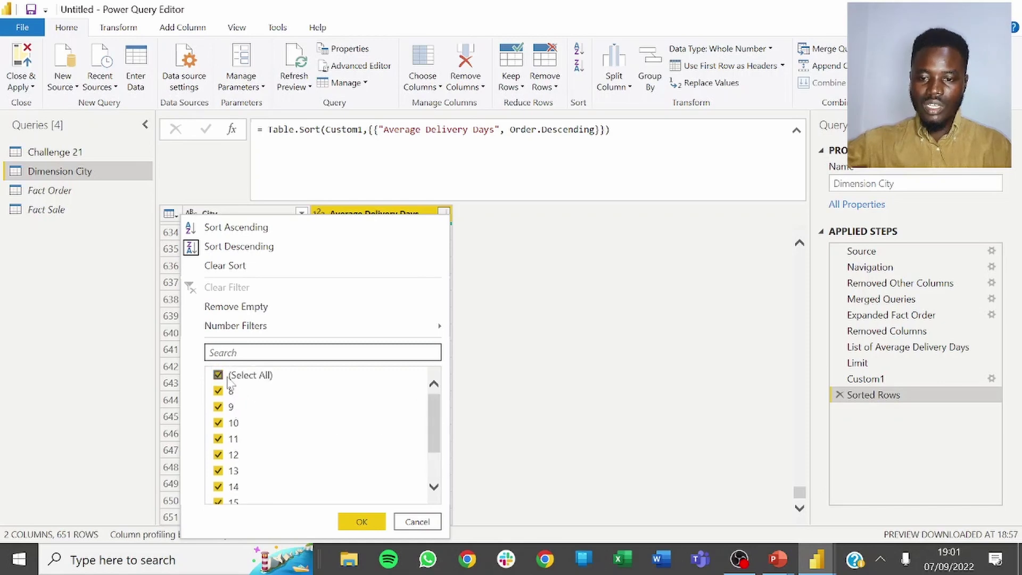
{"action": "left_click", "coordinate": [612, 404]}
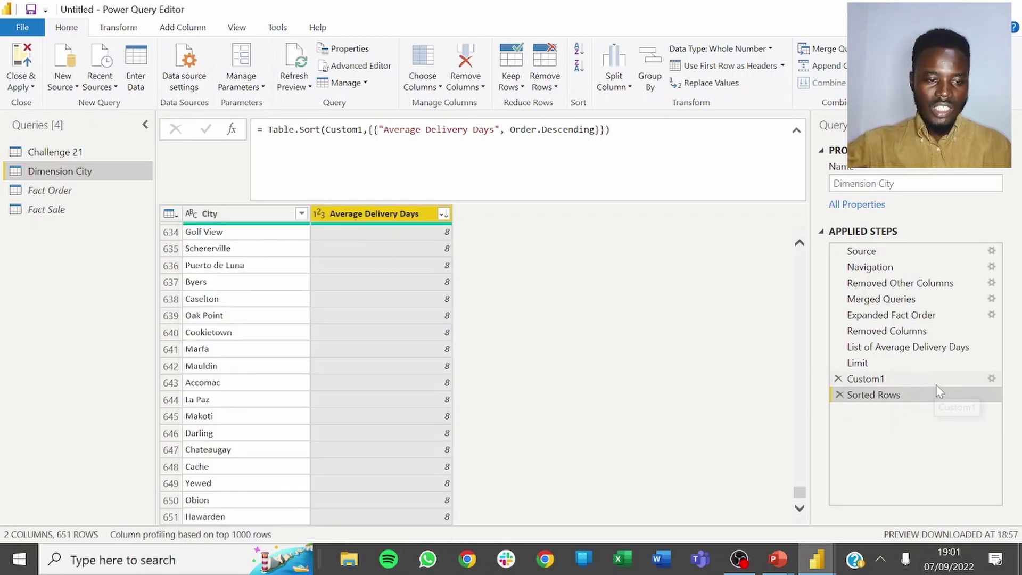
Step: Change the list index in the Limit step's formula to 10
{"action": "left_click", "coordinate": [926, 363]}
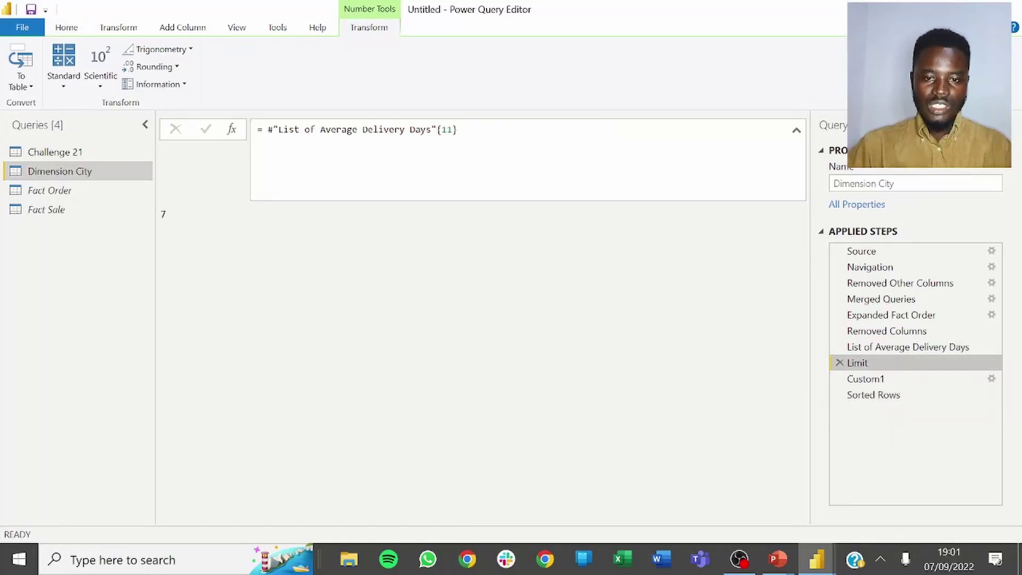
{"action": "left_click", "coordinate": [787, 135]}
{"action": "key", "text": "BackSpace"}
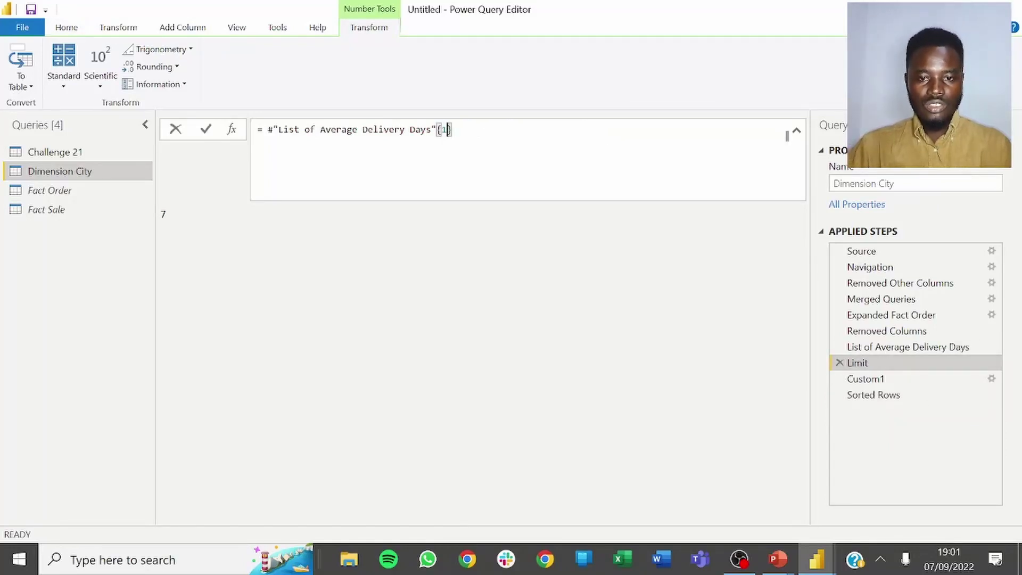
{"action": "type", "text": "0"}
{"action": "key", "text": "Return"}
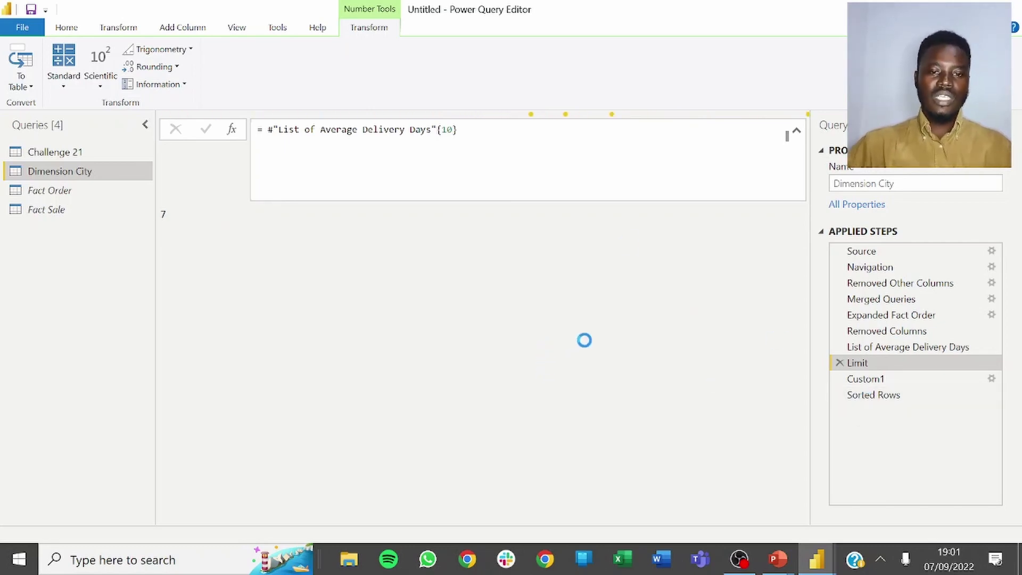
{"action": "right_click", "coordinate": [872, 379]}
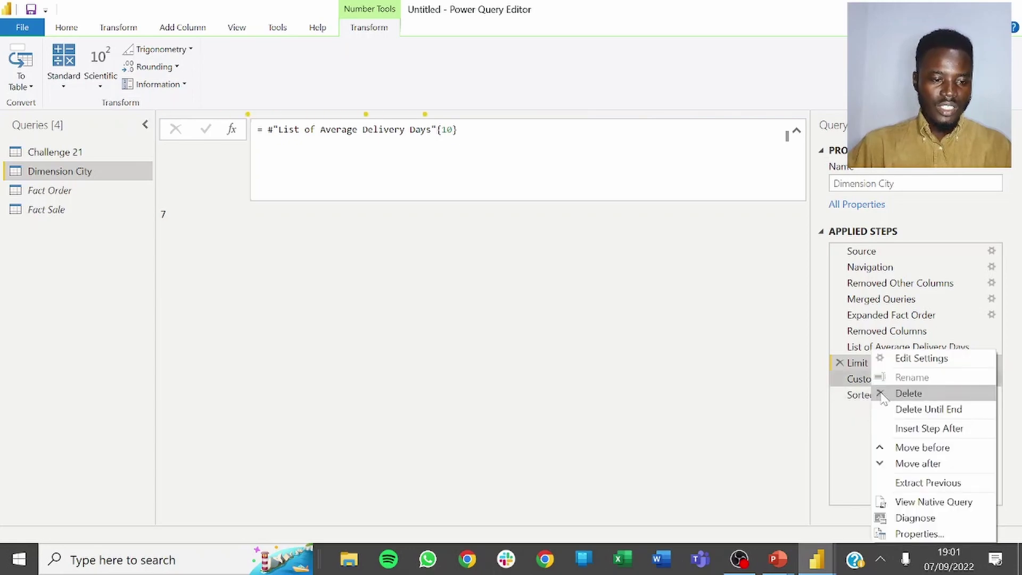
{"action": "left_click", "coordinate": [861, 438]}
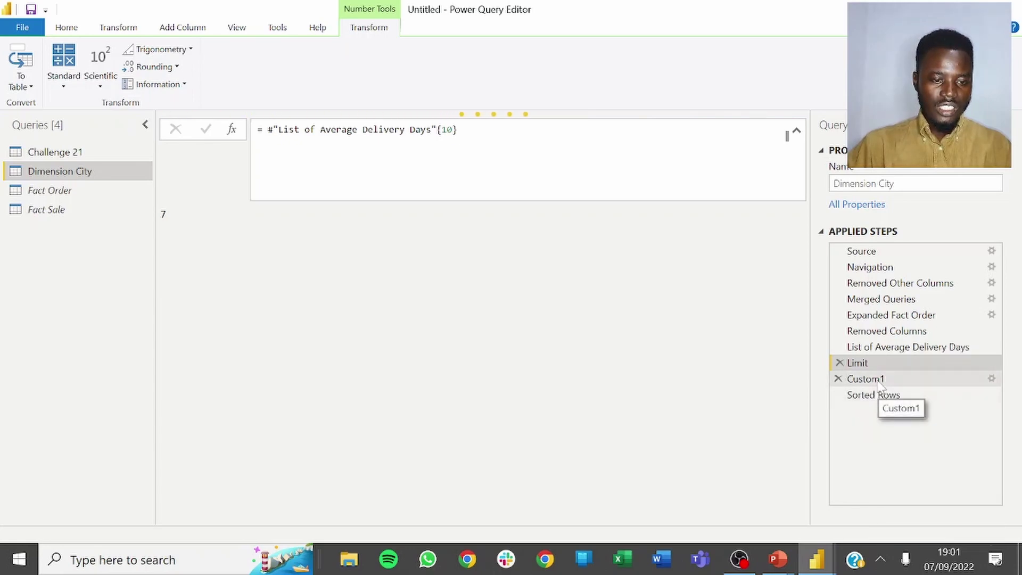
Step: Rename the Custom1 applied step as Selected Top 10
{"action": "right_click", "coordinate": [879, 384]}
{"action": "left_click", "coordinate": [875, 415]}
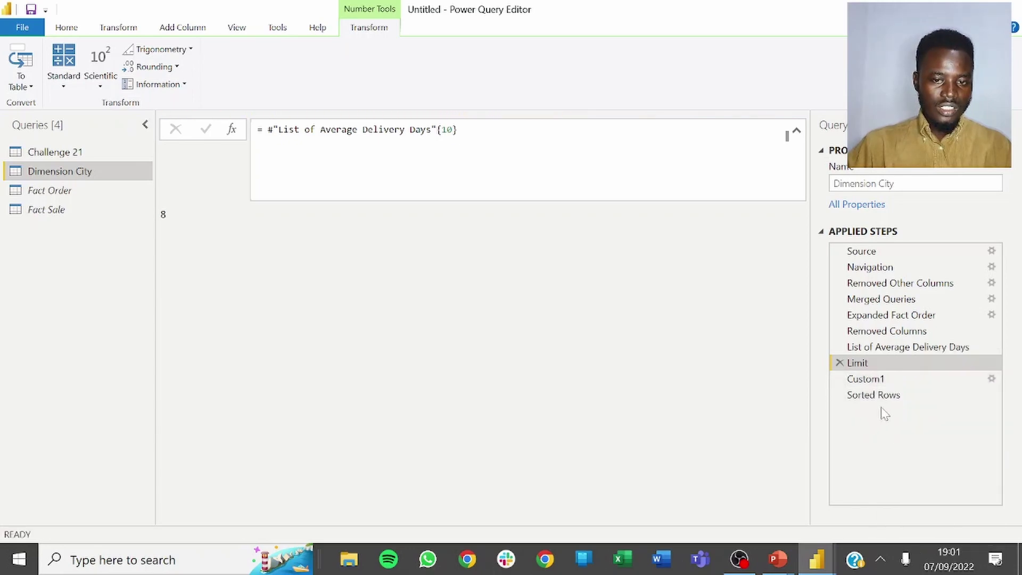
{"action": "left_click_drag", "start_coordinate": [858, 367], "coordinate": [872, 381]}
{"action": "left_click", "coordinate": [871, 381]}
{"action": "right_click", "coordinate": [878, 386]}
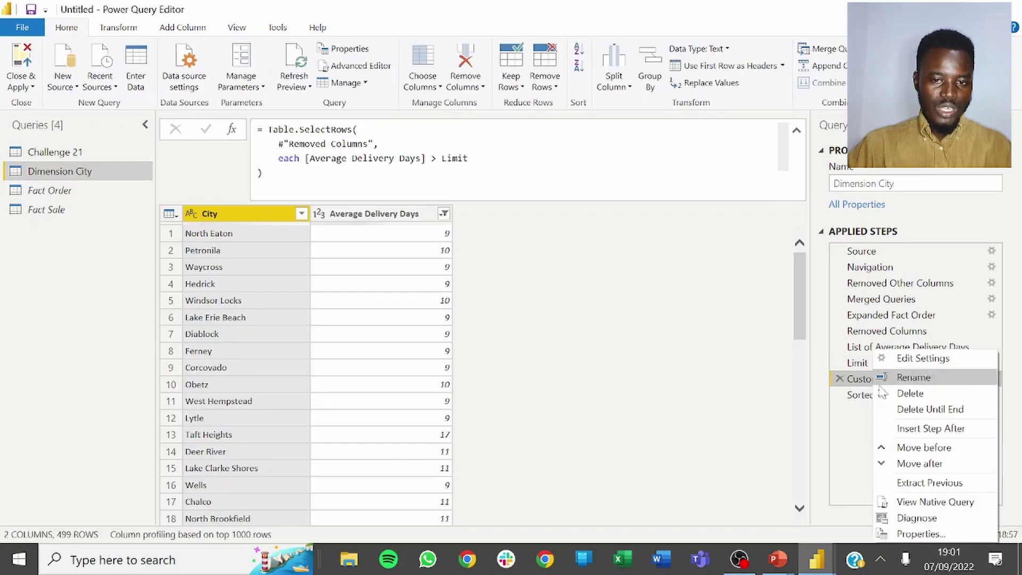
{"action": "left_click", "coordinate": [883, 378]}
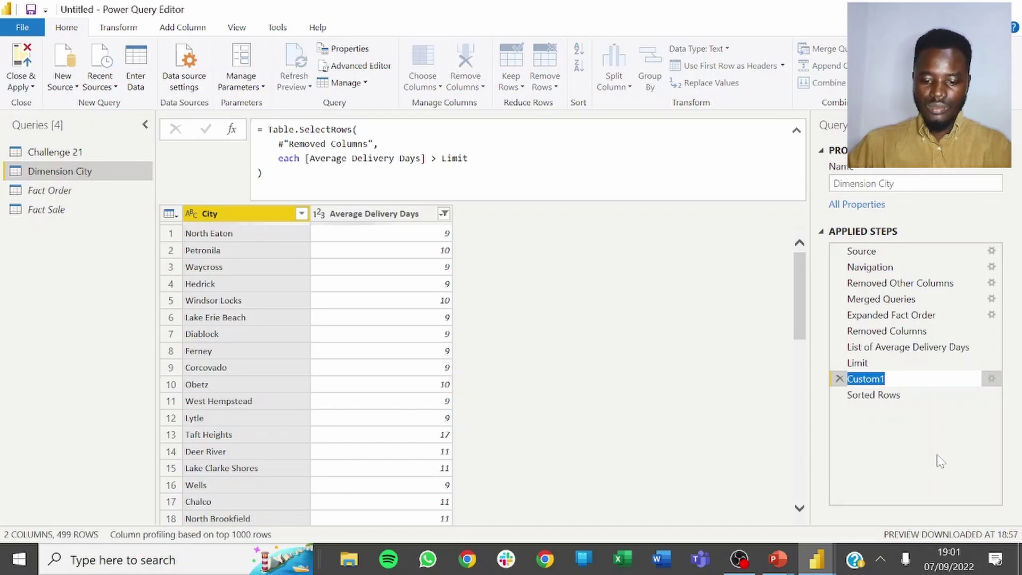
{"action": "type", "text": "Selected"}
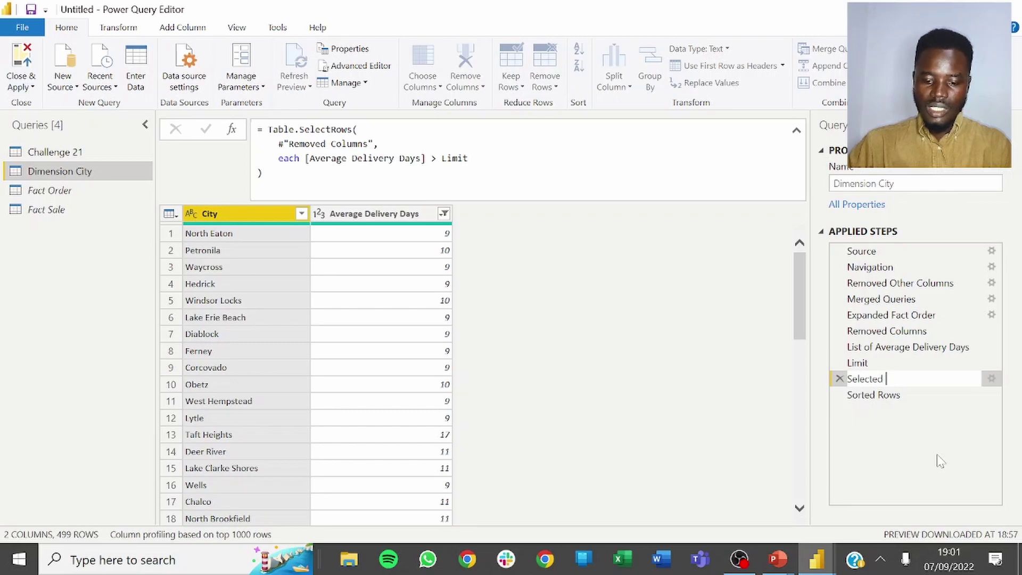
{"action": "type", "text": " To"}
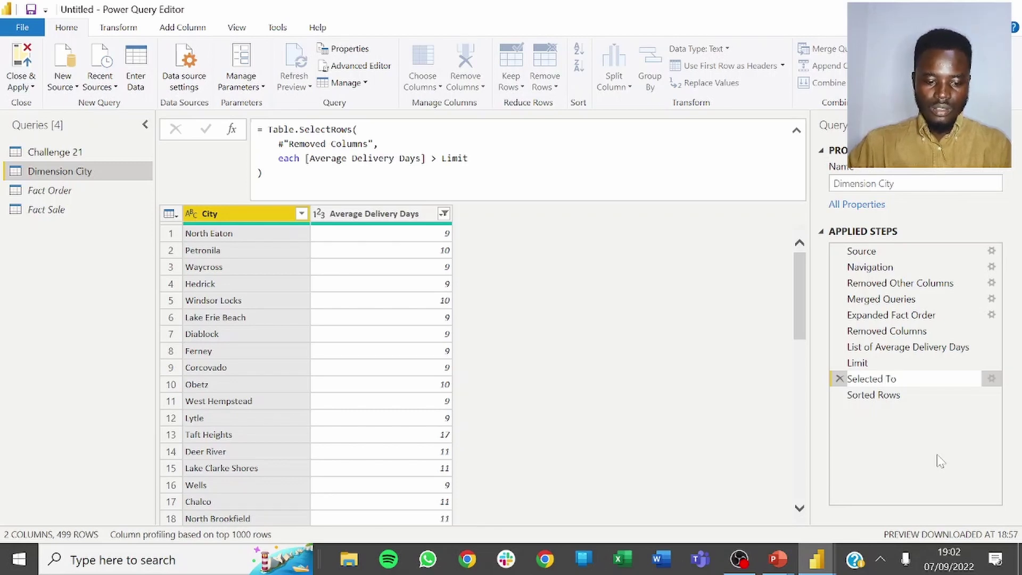
{"action": "type", "text": "p10"}
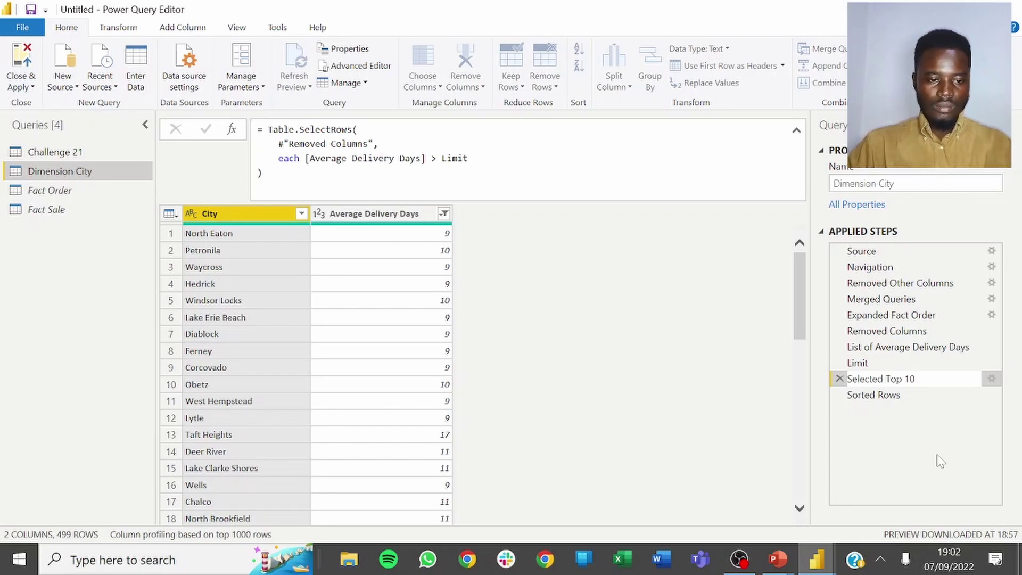
{"action": "key", "text": "Escape"}
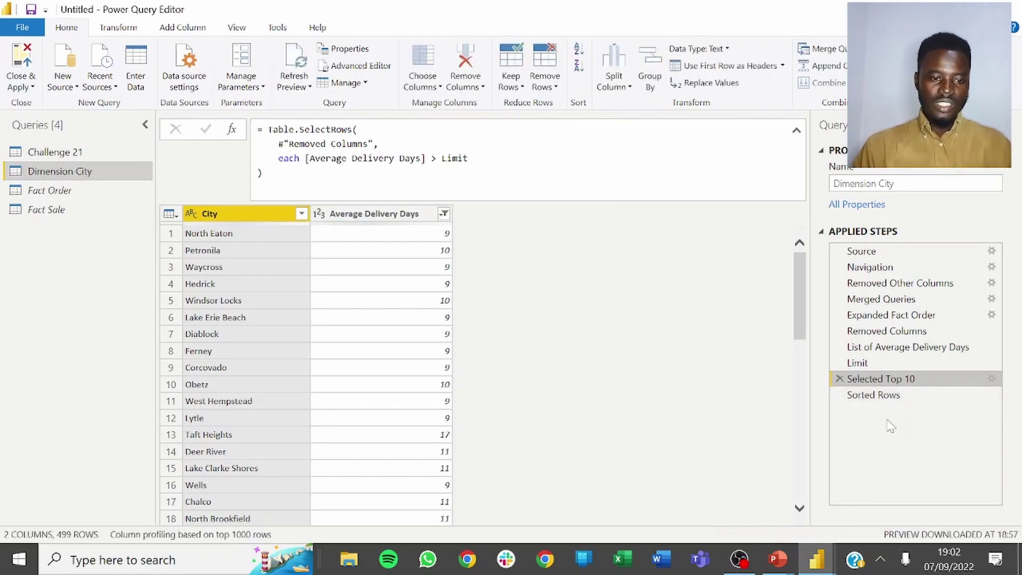
Step: Review the distinct Average Delivery Days values in the Sorted Rows result's filter list, leaving the filter unchanged
{"action": "left_click", "coordinate": [887, 399]}
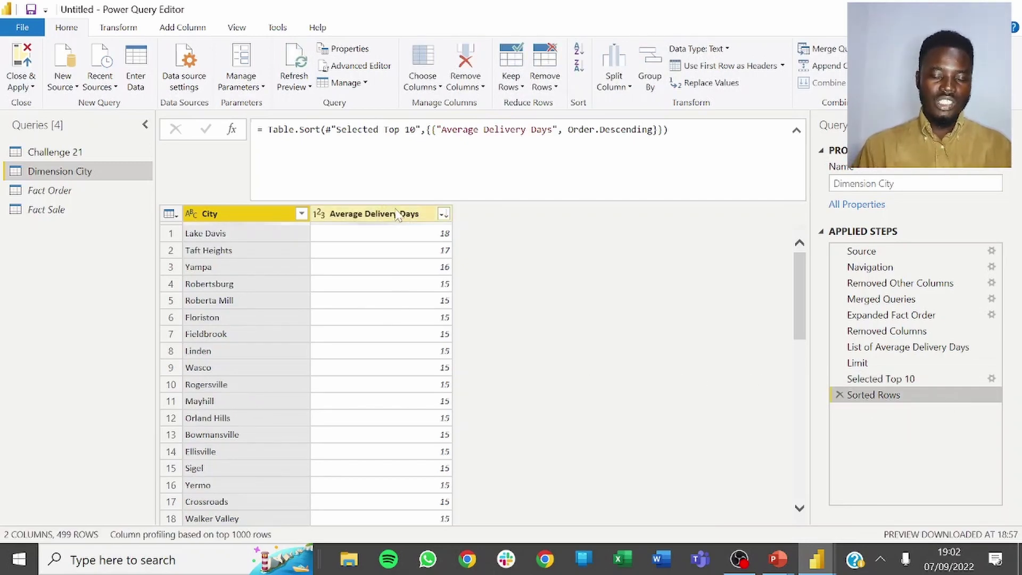
{"action": "left_click", "coordinate": [443, 214]}
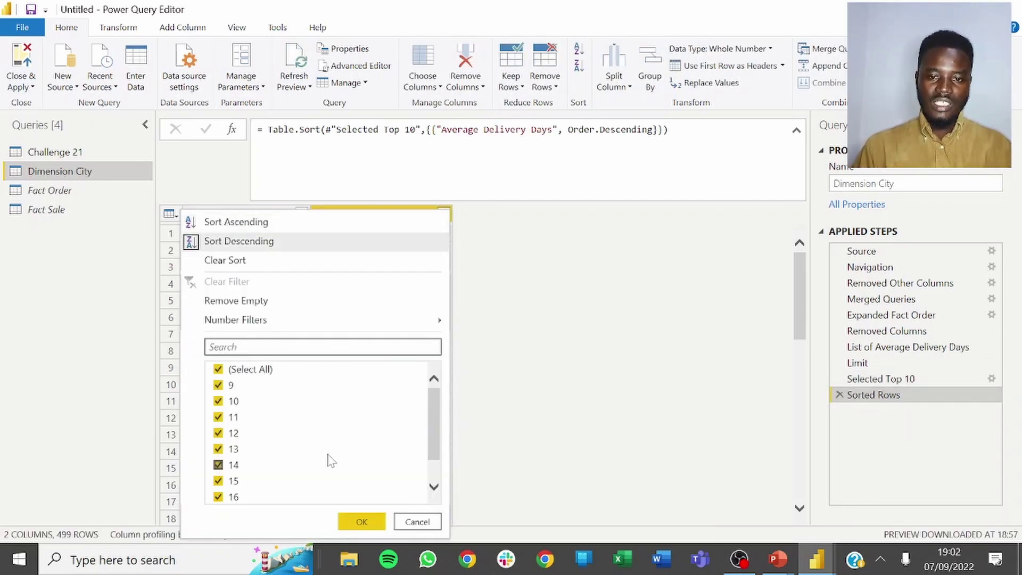
{"action": "left_click_drag", "start_coordinate": [433, 411], "coordinate": [436, 466]}
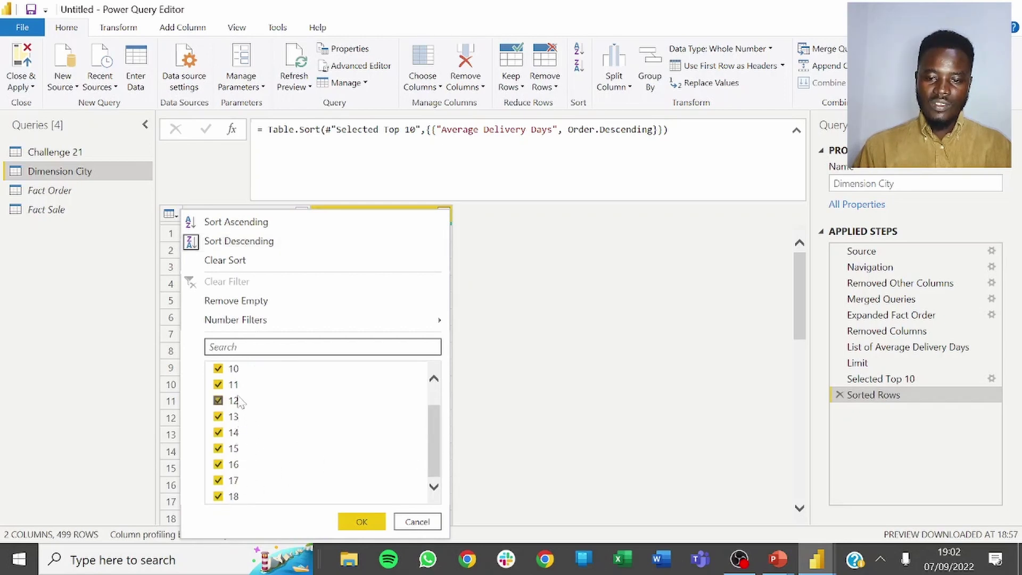
{"action": "left_click_drag", "start_coordinate": [437, 446], "coordinate": [435, 414]}
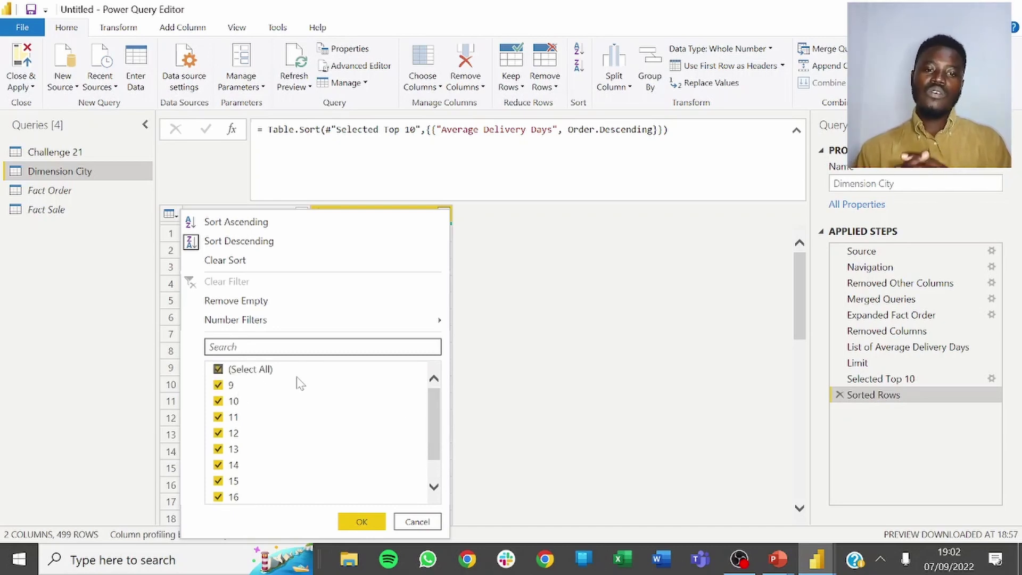
{"action": "left_click", "coordinate": [567, 350]}
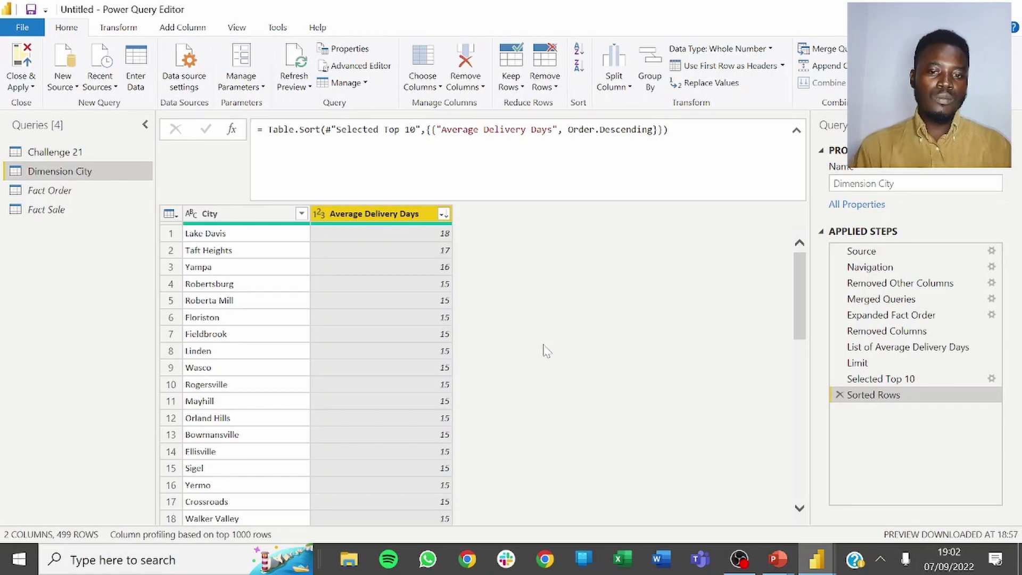
Step: Review the applied steps List of Average Delivery Days, Limit, Selected Top 10 and Sorted Rows, ending on Sorted Rows
{"action": "scroll", "coordinate": [365, 231], "scroll_direction": "down", "scroll_amount": 5}
{"action": "scroll", "coordinate": [535, 329], "scroll_direction": "up", "scroll_amount": 5}
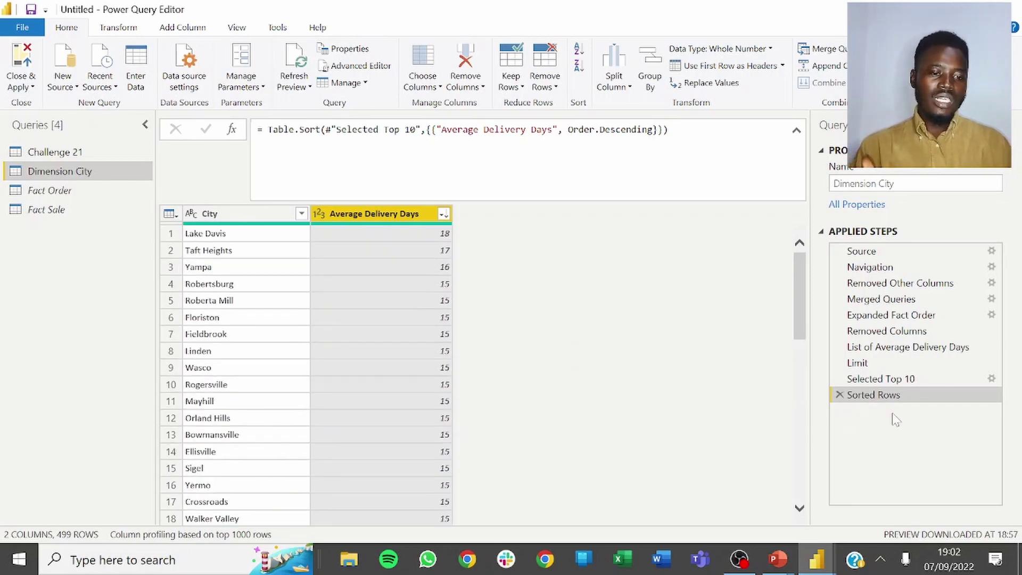
{"action": "left_click", "coordinate": [894, 379]}
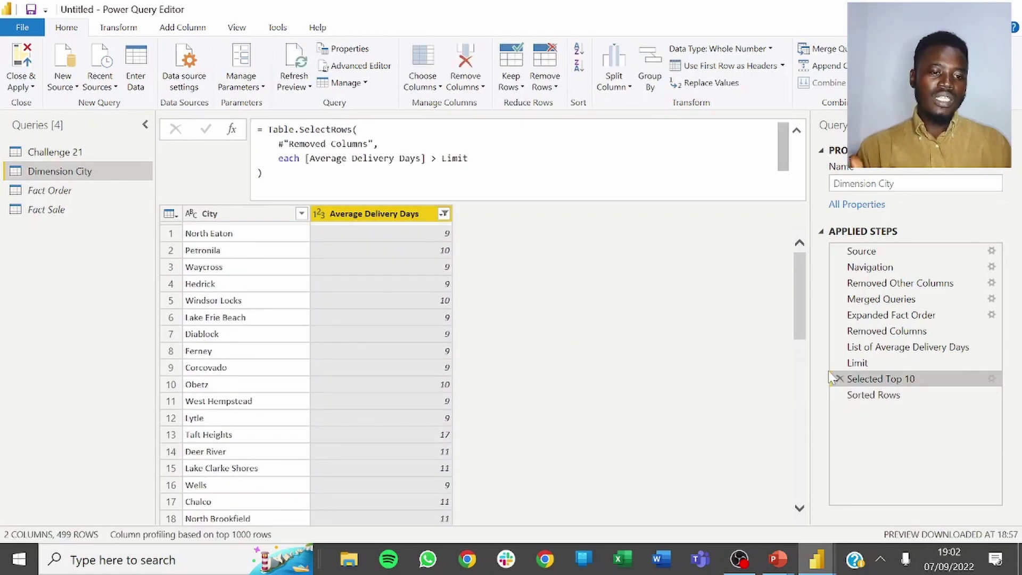
{"action": "left_click", "coordinate": [894, 394]}
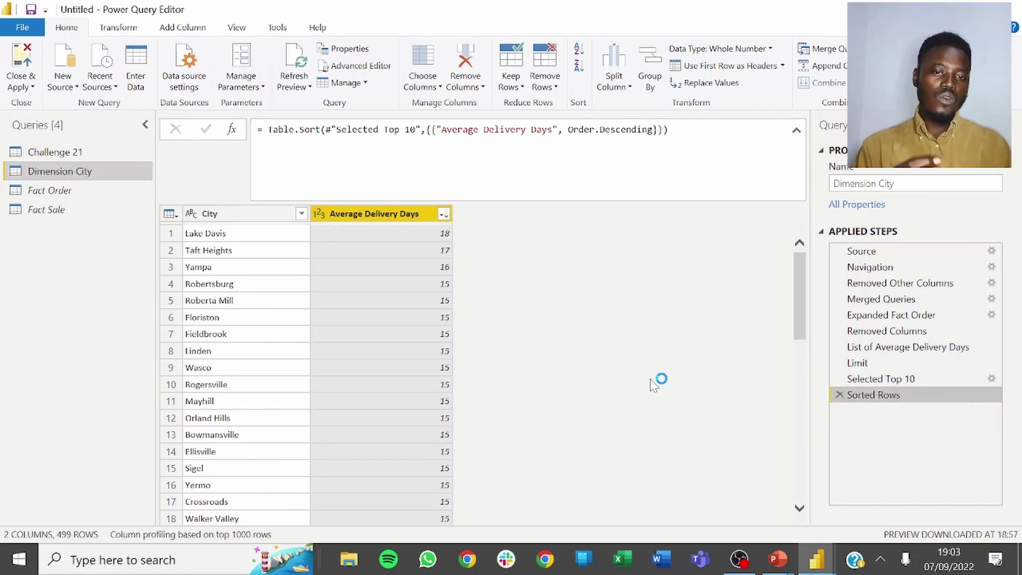
{"action": "left_click", "coordinate": [896, 347]}
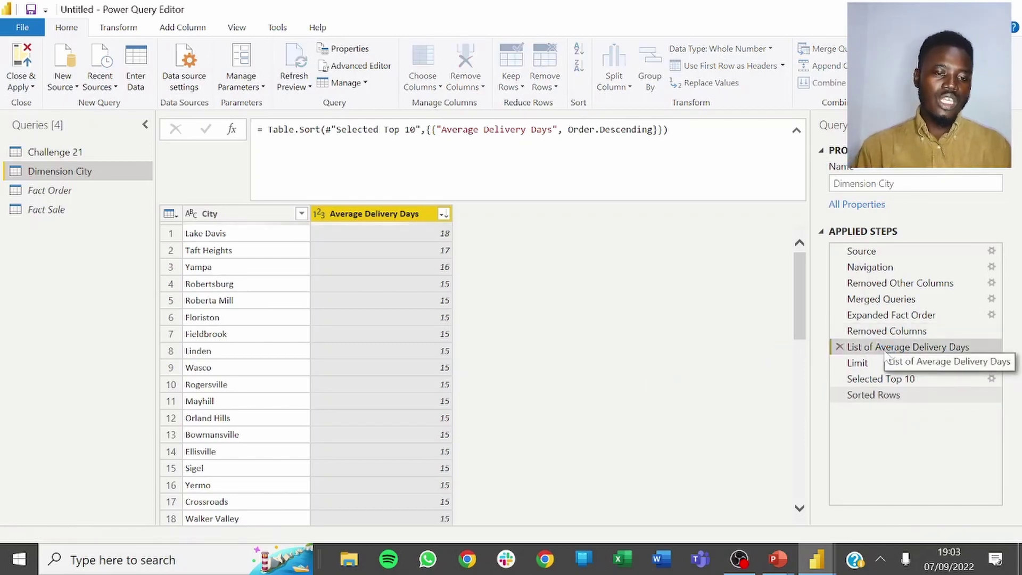
{"action": "left_click", "coordinate": [872, 363]}
{"action": "left_click", "coordinate": [875, 378]}
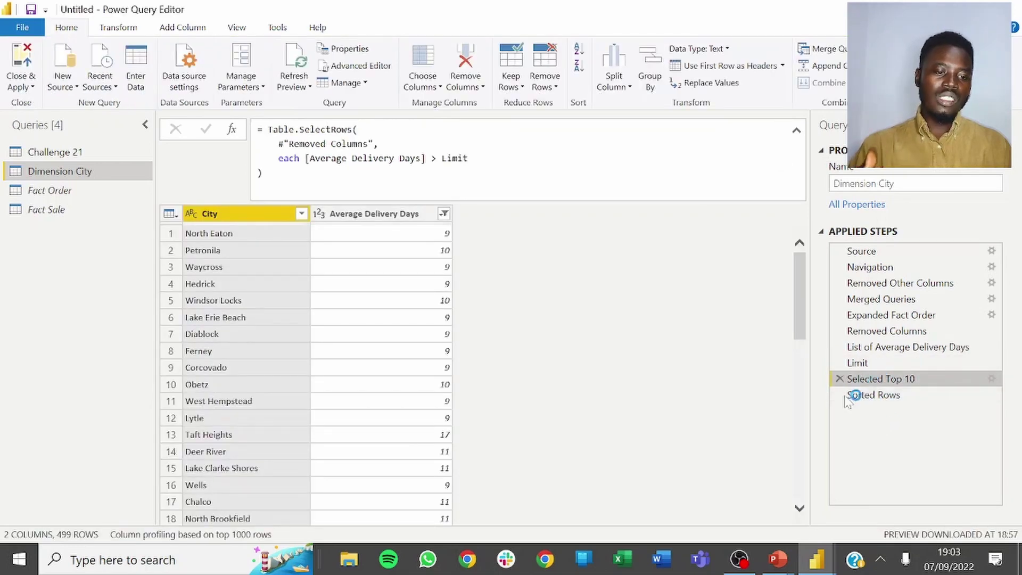
{"action": "left_click", "coordinate": [894, 395]}
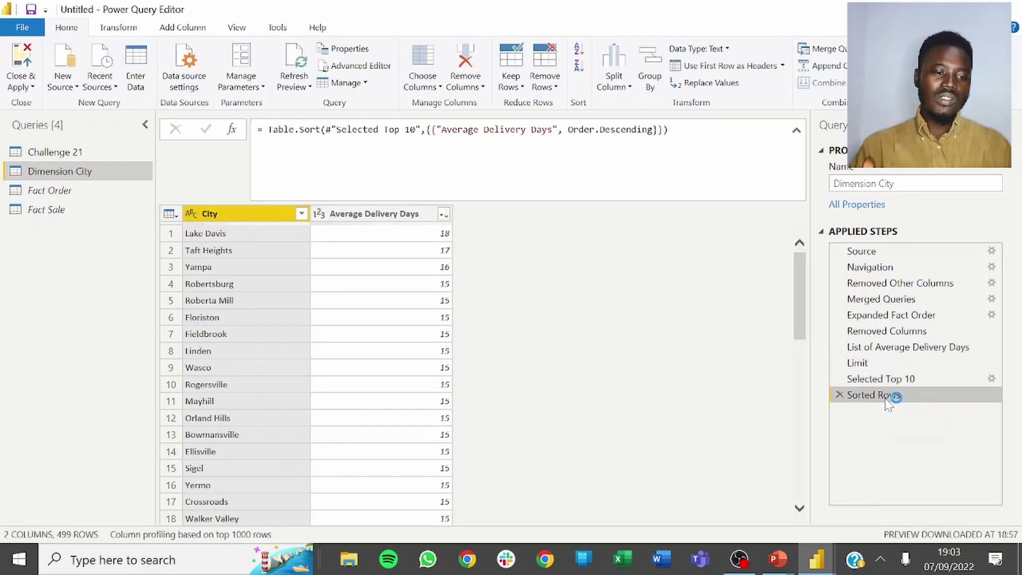
Step: View the native query of the Sorted Rows step through to its end and close it
{"action": "right_click", "coordinate": [891, 397]}
{"action": "left_click", "coordinate": [916, 504]}
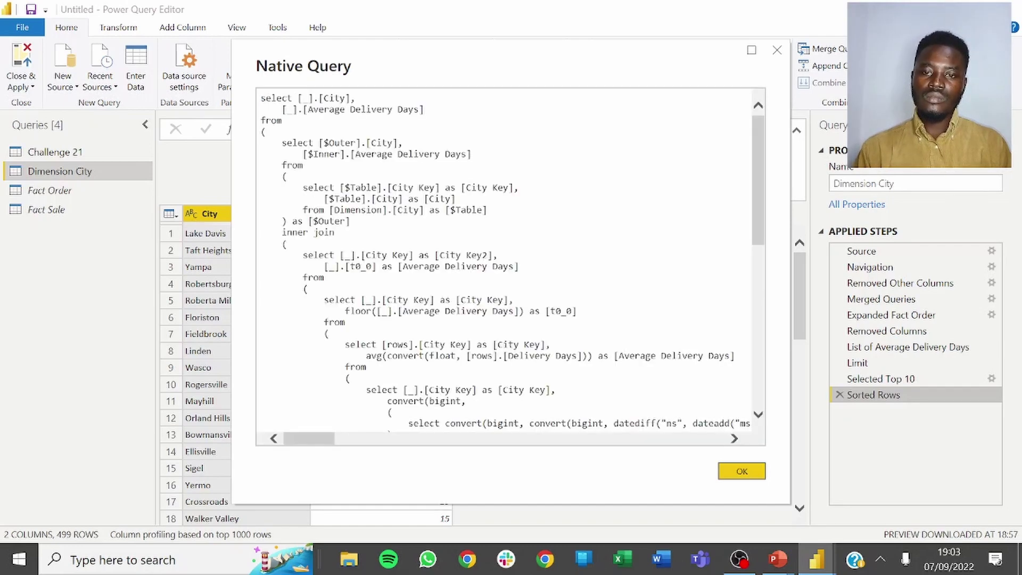
{"action": "scroll", "coordinate": [453, 256], "scroll_direction": "down", "scroll_amount": 20}
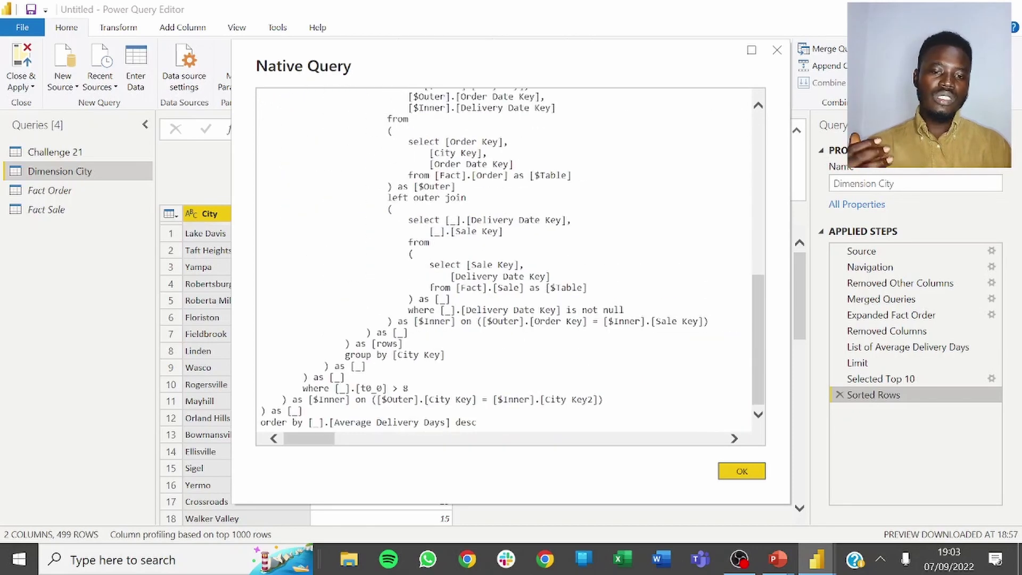
{"action": "left_click", "coordinate": [751, 476]}
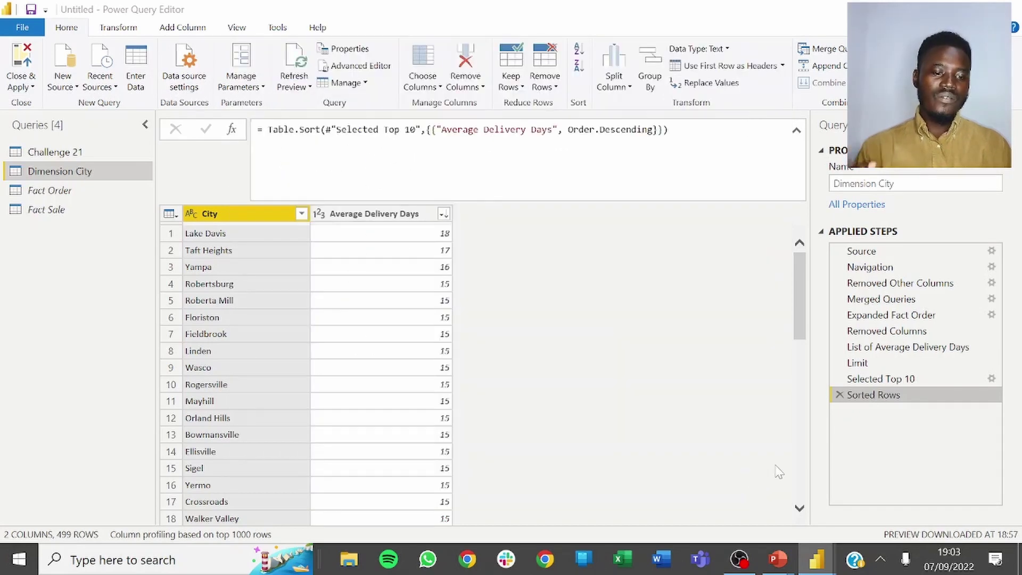
Step: Check the Day 15 instructions in the PowerPoint slide show, then return to Power Query Editor and look through the sorted cities
{"action": "key", "text": "alt+Tab"}
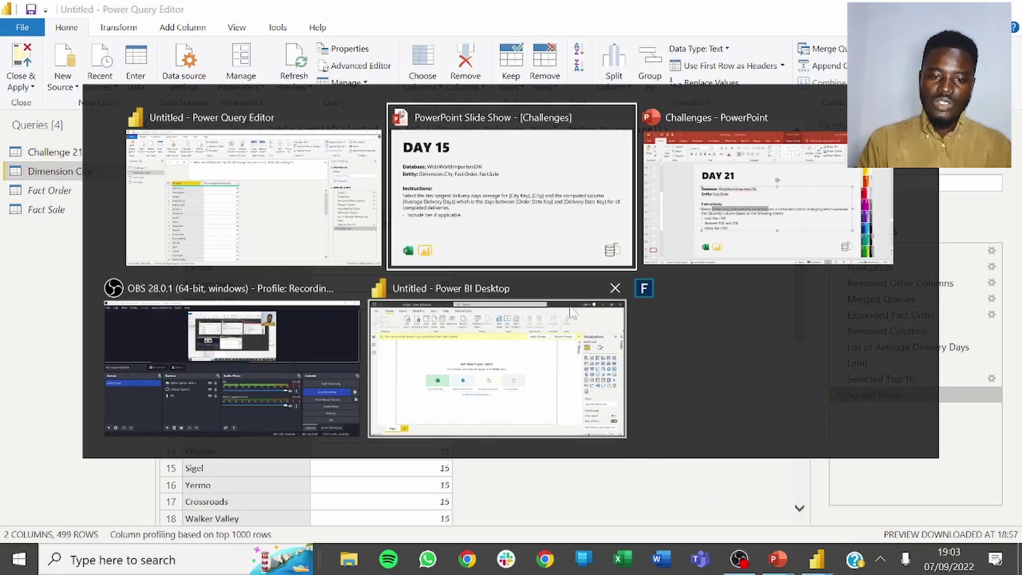
{"action": "left_click", "coordinate": [529, 207]}
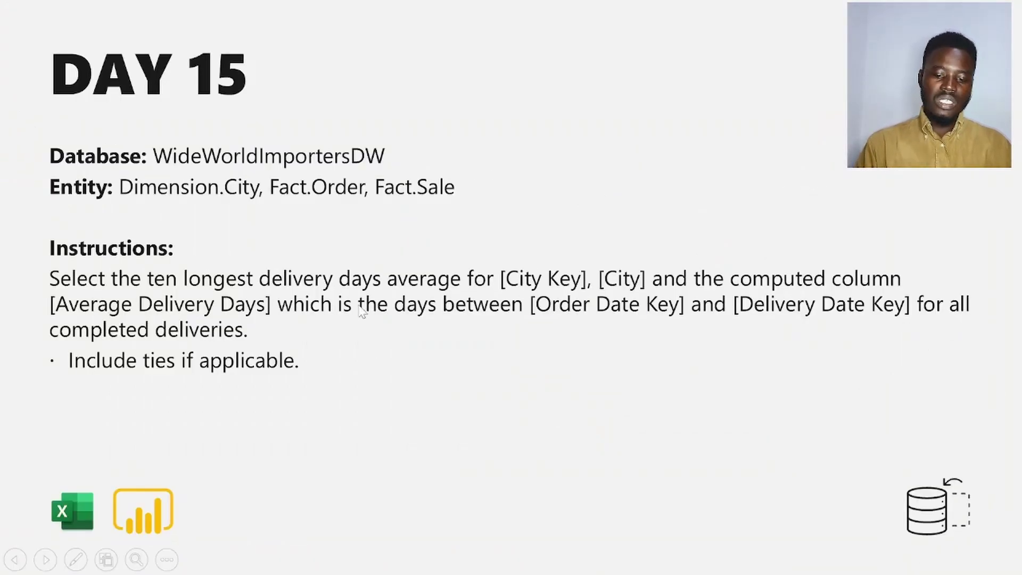
{"action": "key", "text": "alt+Tab"}
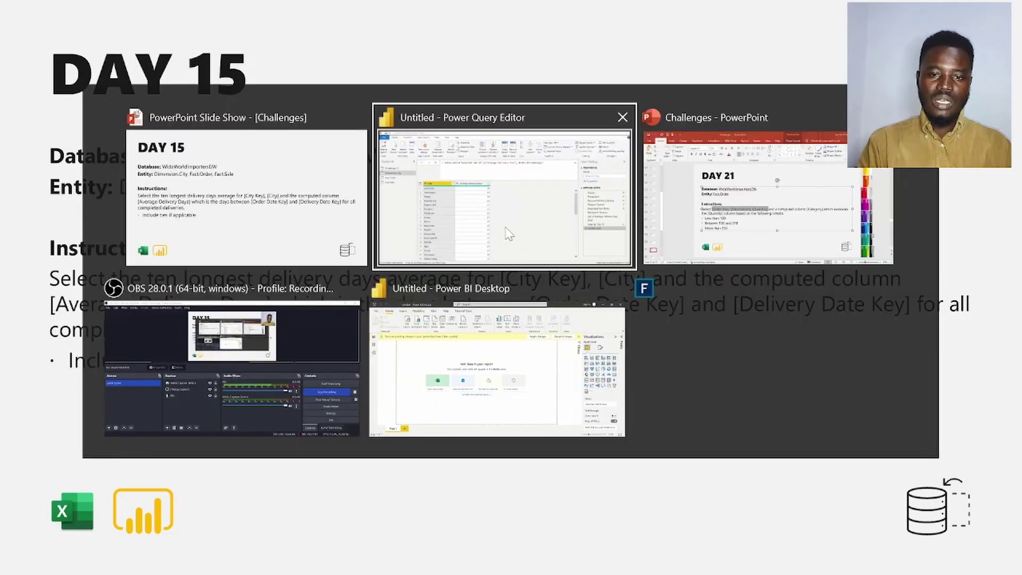
{"action": "left_click", "coordinate": [543, 239]}
{"action": "scroll", "coordinate": [495, 326], "scroll_direction": "down", "scroll_amount": 15}
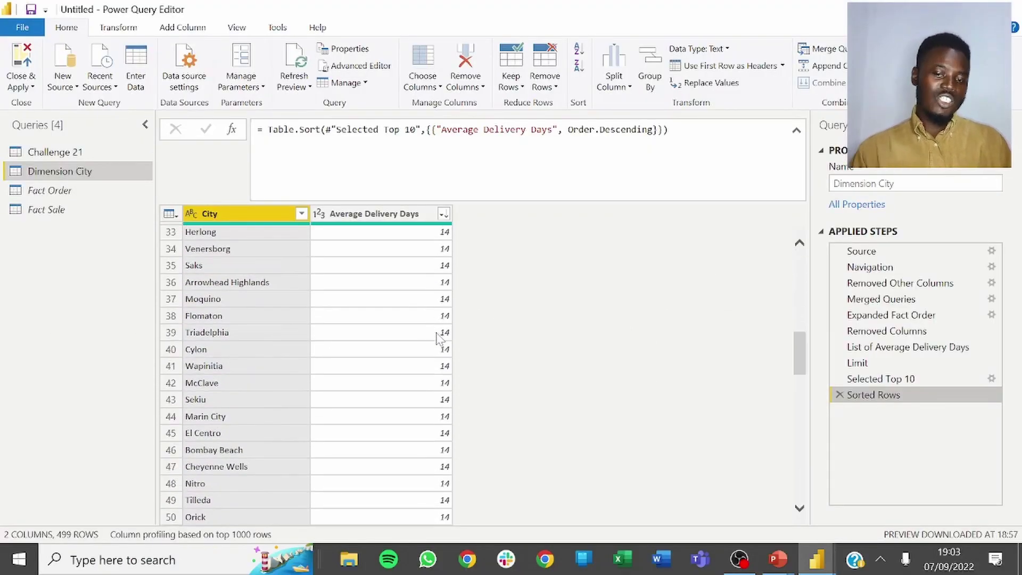